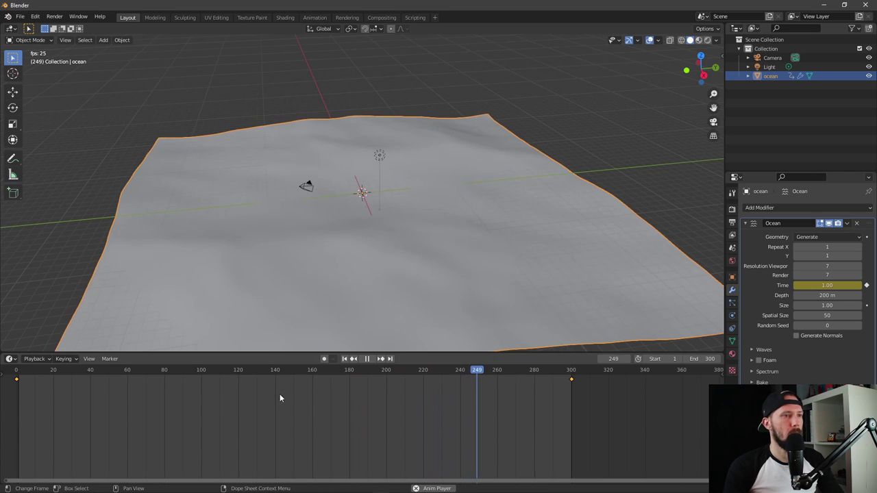
Step: Stop playback and set the ocean's Time keyframes to Linear interpolation
{"action": "key", "text": "space"}
{"action": "left_click_drag", "start_coordinate": [607, 409], "coordinate": [19, 379]}
{"action": "right_click", "coordinate": [19, 378]}
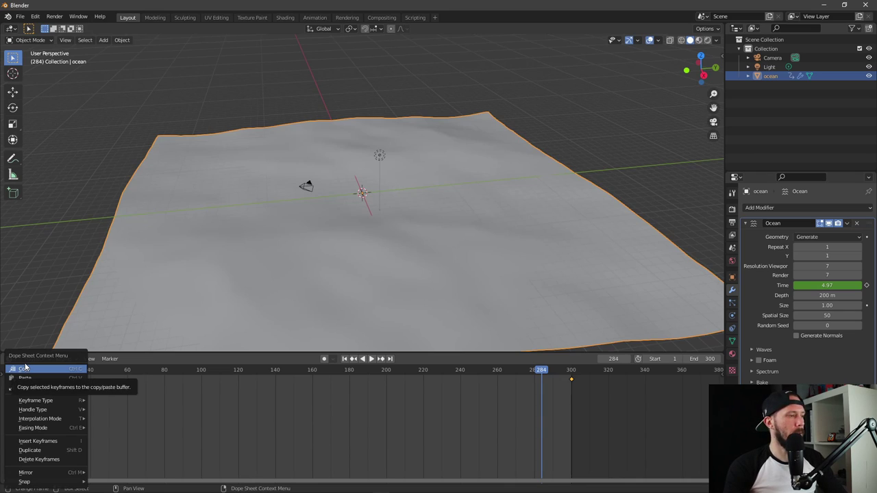
{"action": "mouse_move", "coordinate": [53, 414]}
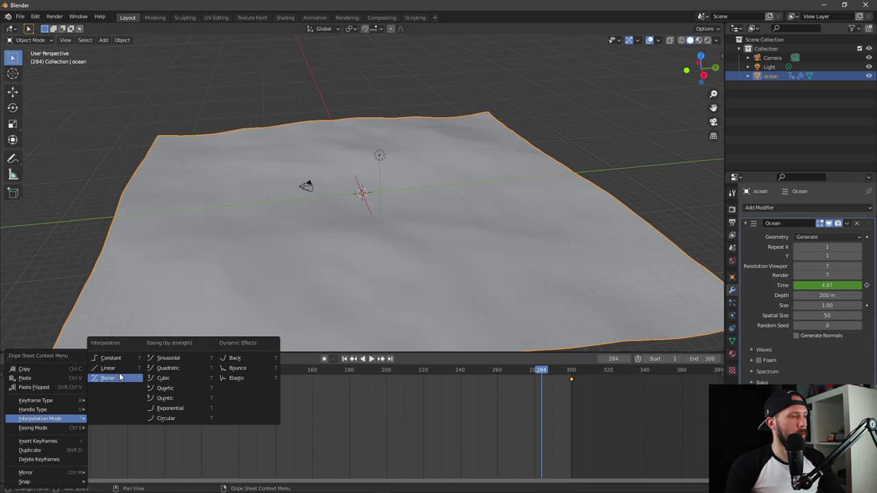
{"action": "left_click", "coordinate": [110, 369]}
Step: Return to frame 0 and set the Ocean modifier's size to 0.29
{"action": "left_click_drag", "start_coordinate": [555, 376], "coordinate": [8, 380]}
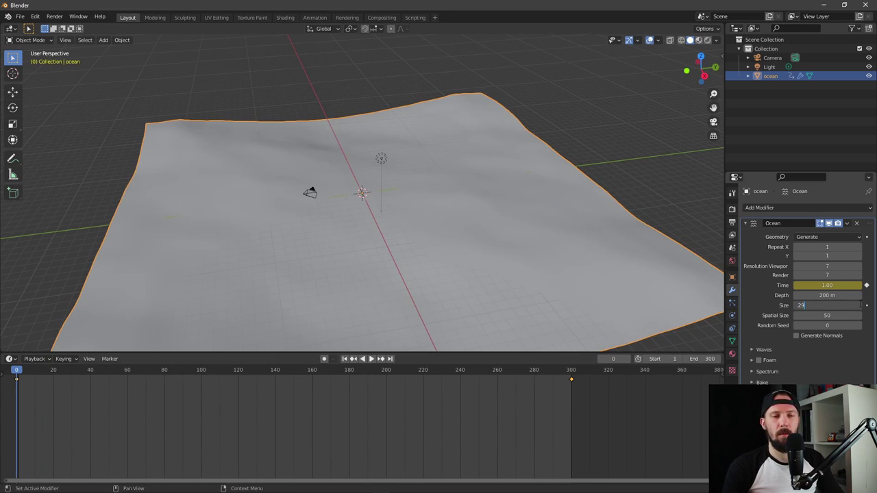
{"action": "key", "text": "Return"}
{"action": "scroll", "coordinate": [300, 180], "scroll_direction": "up", "scroll_amount": 4}
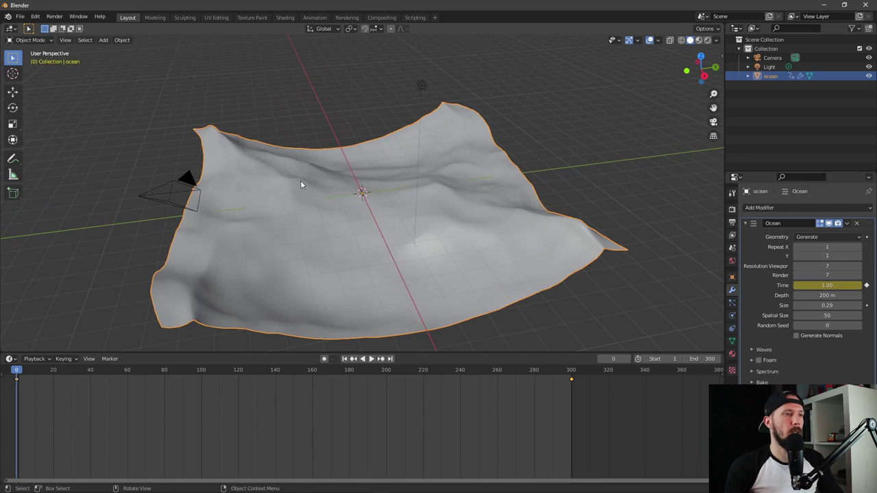
Step: Play and scrub through the animation, viewing the ocean from several angles to examine the wave motion
{"action": "key", "text": "space"}
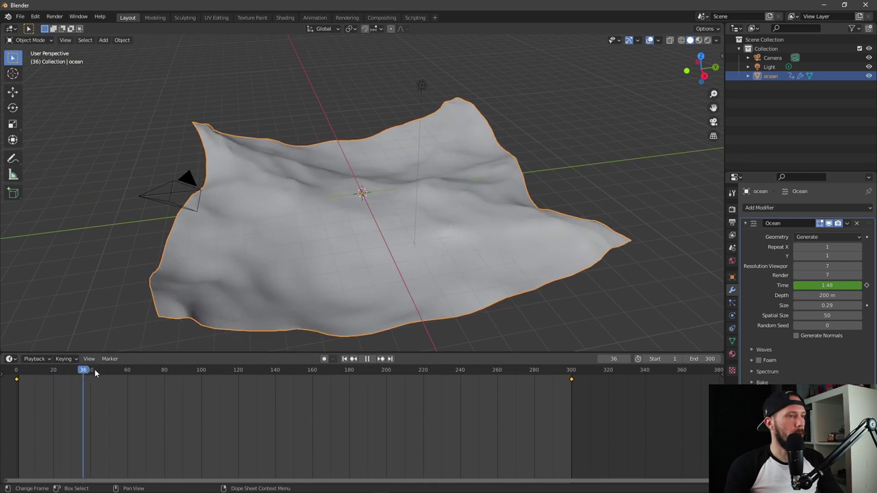
{"action": "left_click_drag", "start_coordinate": [255, 376], "coordinate": [216, 387]}
{"action": "mouse_move", "coordinate": [353, 260]}
{"action": "middle_mouse_down"}
{"action": "mouse_move", "coordinate": [337, 242]}
{"action": "mouse_move", "coordinate": [348, 257]}
{"action": "middle_mouse_up"}
{"action": "key", "text": "space"}
{"action": "left_click_drag", "start_coordinate": [284, 371], "coordinate": [259, 373]}
{"action": "key", "text": "space"}
{"action": "middle_click_drag", "start_coordinate": [500, 191], "coordinate": [302, 292]}
{"action": "left_click_drag", "start_coordinate": [260, 372], "coordinate": [166, 374]}
{"action": "middle_click_drag", "start_coordinate": [343, 232], "coordinate": [426, 260]}
{"action": "left_click_drag", "start_coordinate": [169, 372], "coordinate": [548, 373]}
{"action": "key", "text": "space"}
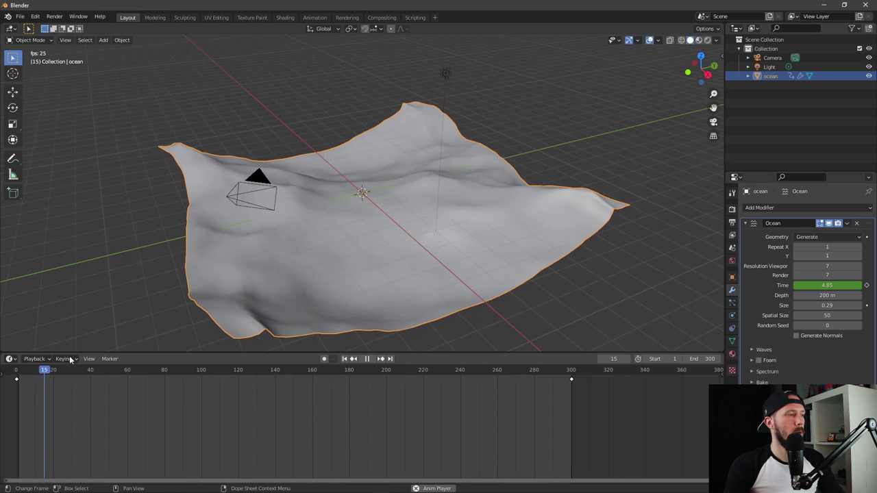
{"action": "key", "text": "space"}
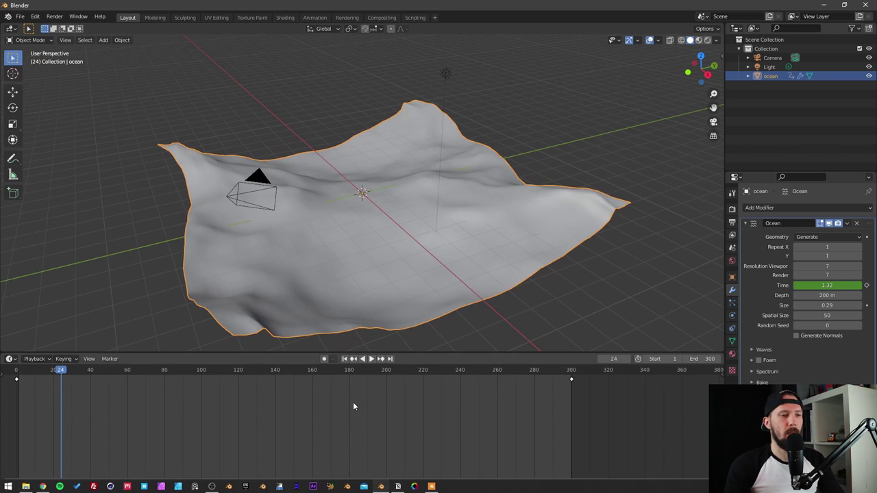
Step: Switch to the Animation workspace and bring the full keyframe range into the Dope Sheet
{"action": "left_click", "coordinate": [315, 17]}
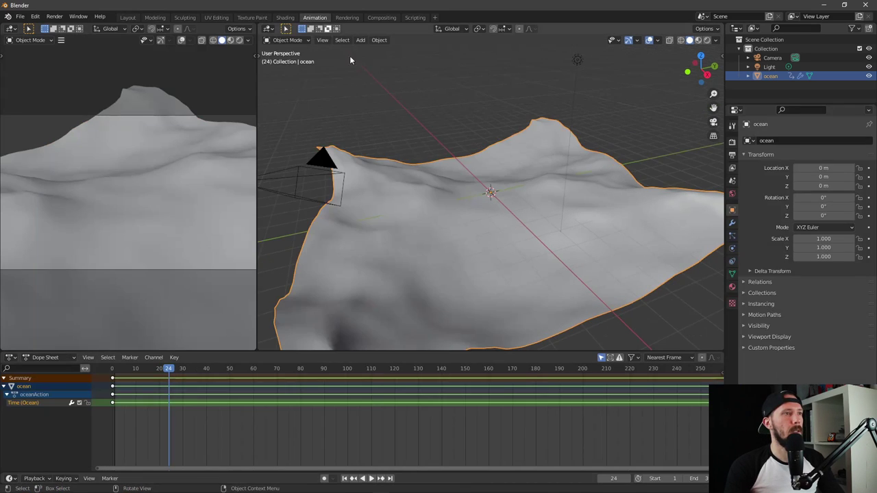
{"action": "scroll", "coordinate": [638, 439], "scroll_direction": "down", "scroll_amount": 10}
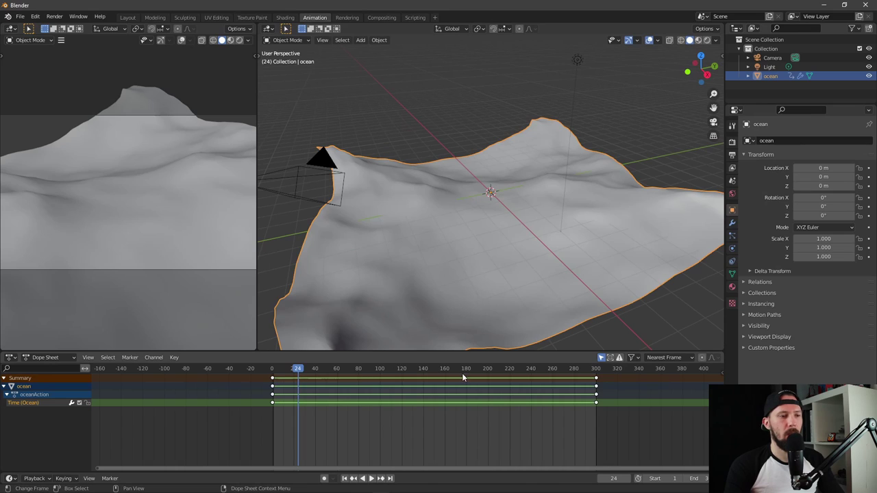
{"action": "scroll", "coordinate": [520, 399], "scroll_direction": "up", "scroll_amount": 2}
Step: Play and scrub the last frames before frame 300 to examine how the animation loops
{"action": "left_click", "coordinate": [616, 371]}
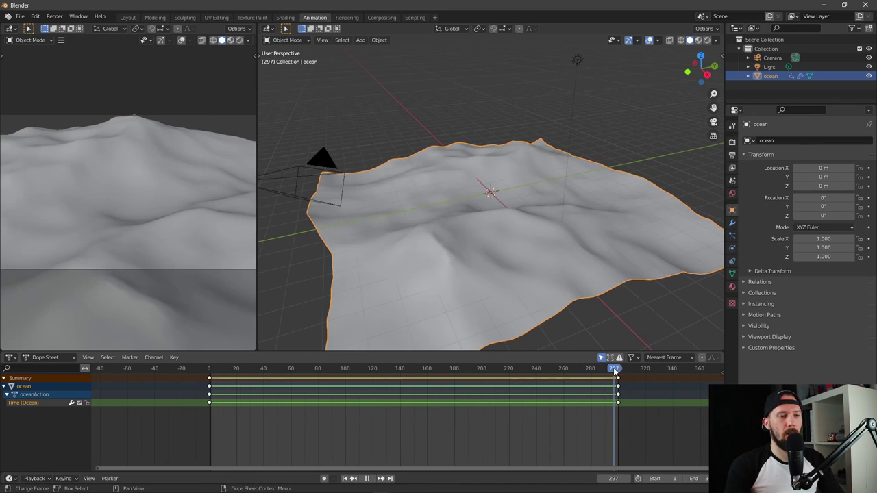
{"action": "key", "text": "space"}
{"action": "left_click_drag", "start_coordinate": [607, 371], "coordinate": [598, 370]}
{"action": "key", "text": "space"}
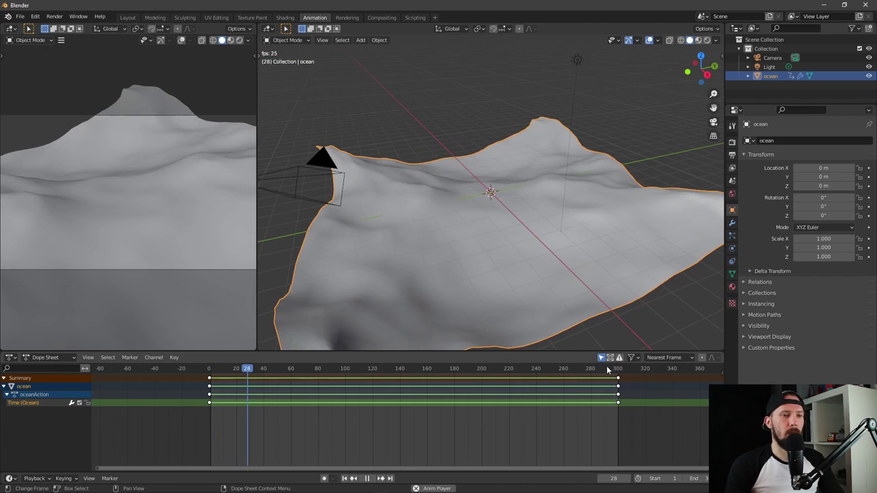
{"action": "key", "text": "space"}
{"action": "left_click", "coordinate": [608, 370]}
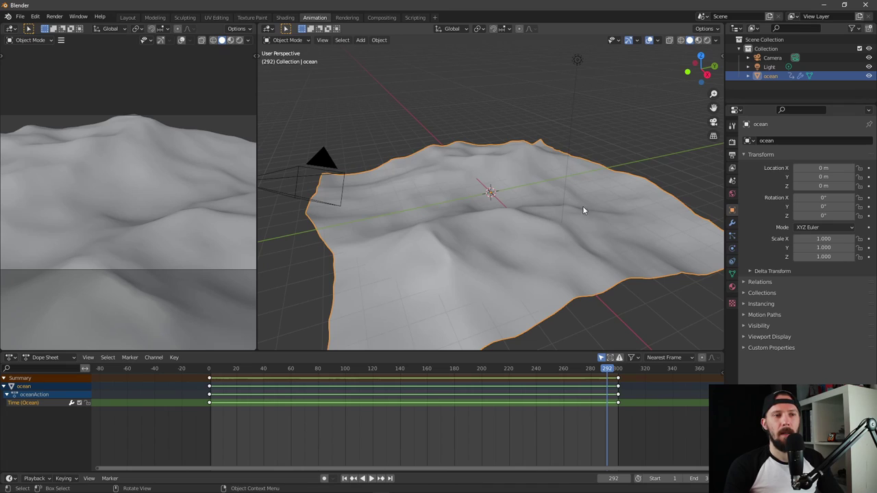
Step: Set the Ocean modifier's viewport and render resolution to 10 in its modifier settings
{"action": "left_click", "coordinate": [731, 224]}
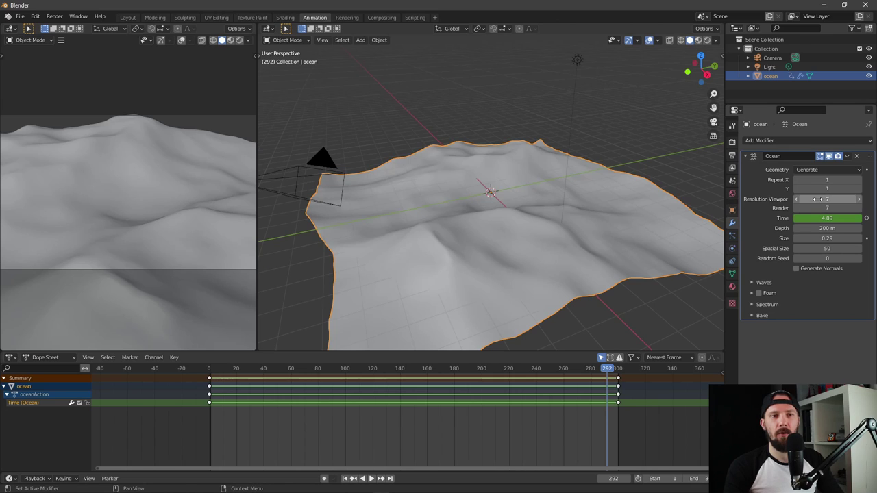
{"action": "type", "text": "10"}
{"action": "key", "text": "Tab"}
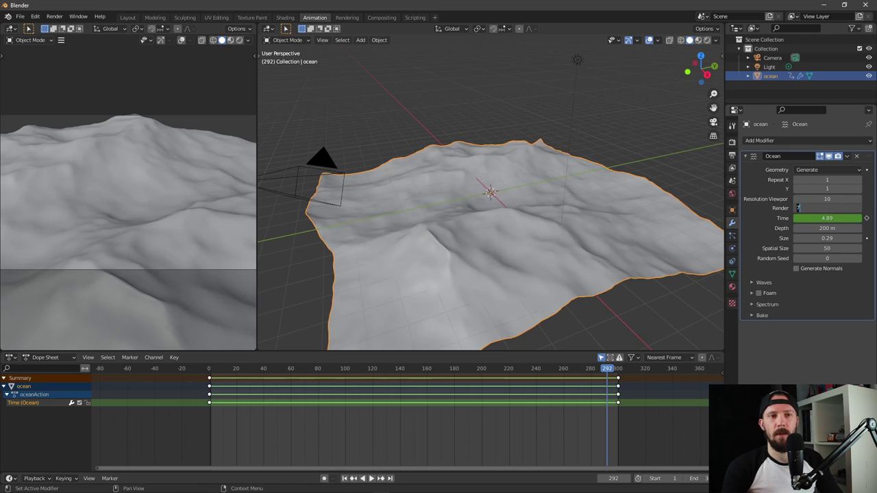
{"action": "middle_click_drag", "start_coordinate": [630, 244], "coordinate": [492, 265]}
{"action": "middle_click_drag", "start_coordinate": [458, 241], "coordinate": [505, 206]}
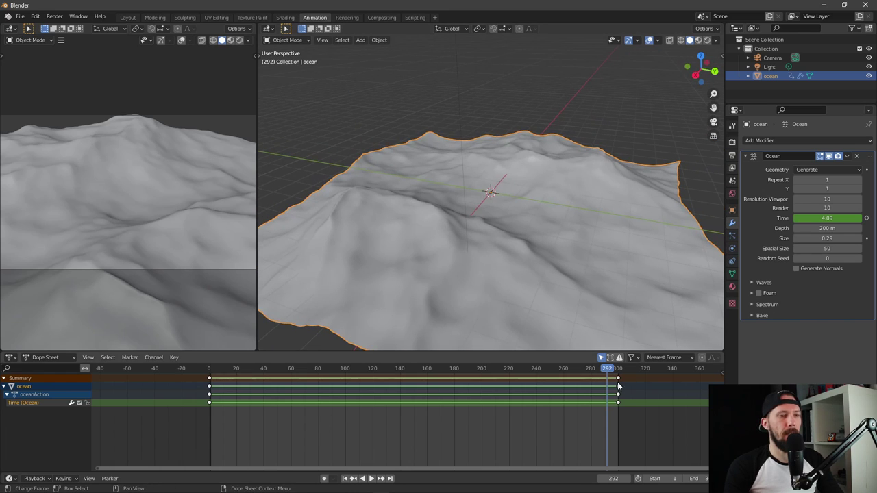
Step: Move the ocean's end keyframe from frame 300 out to about frame 600 and preview the slower motion
{"action": "left_click_drag", "start_coordinate": [607, 371], "coordinate": [549, 370]}
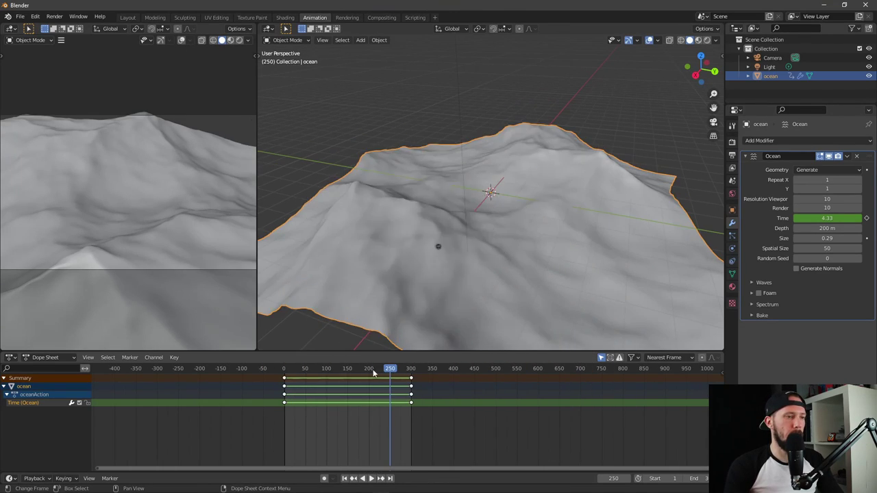
{"action": "left_click_drag", "start_coordinate": [388, 370], "coordinate": [538, 385]}
{"action": "key", "text": "space"}
{"action": "key", "text": "space"}
{"action": "left_click_drag", "start_coordinate": [415, 371], "coordinate": [300, 372]}
{"action": "key", "text": "space"}
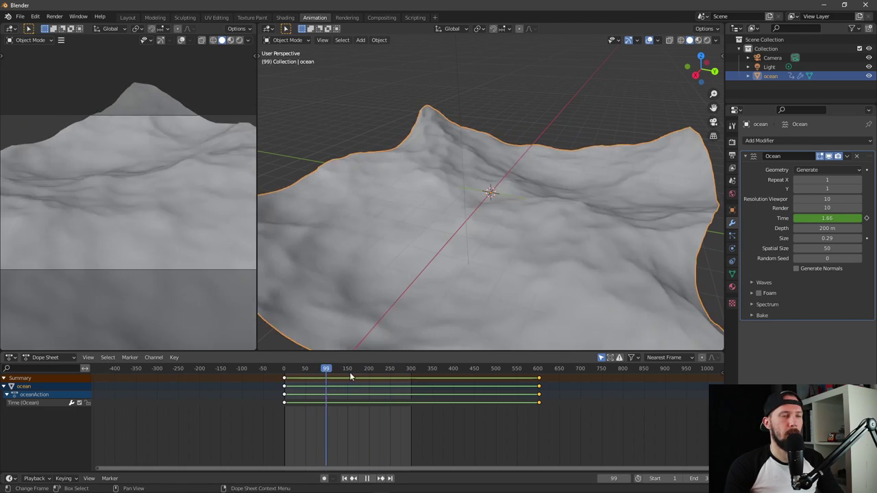
{"action": "left_click_drag", "start_coordinate": [349, 371], "coordinate": [539, 373]}
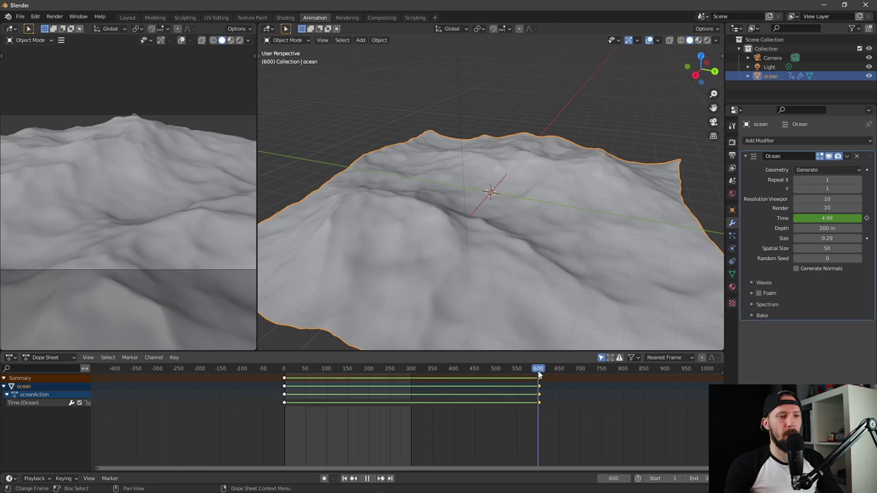
{"action": "key", "text": "space"}
Step: Fine-tune the position of the ocean's end keyframe so it sits on frame 600
{"action": "scroll", "coordinate": [537, 383], "scroll_direction": "up", "scroll_amount": 6}
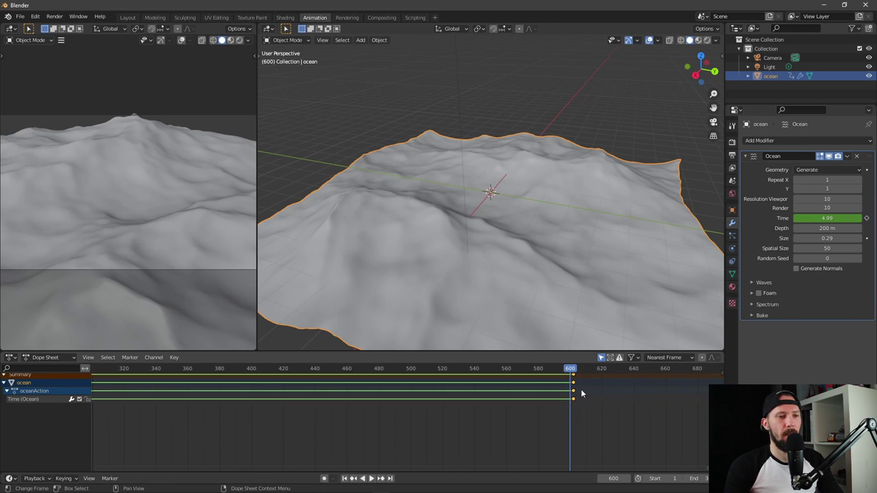
{"action": "middle_click_drag", "start_coordinate": [575, 383], "coordinate": [567, 390]}
{"action": "left_click_drag", "start_coordinate": [565, 379], "coordinate": [559, 379]}
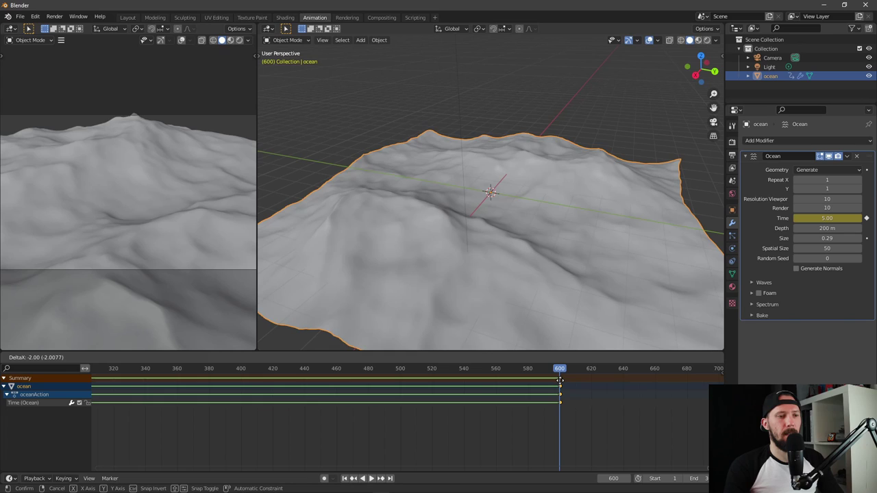
{"action": "scroll", "coordinate": [585, 385], "scroll_direction": "up", "scroll_amount": 4}
{"action": "left_click_drag", "start_coordinate": [559, 379], "coordinate": [522, 380]}
{"action": "scroll", "coordinate": [477, 403], "scroll_direction": "down", "scroll_amount": 8}
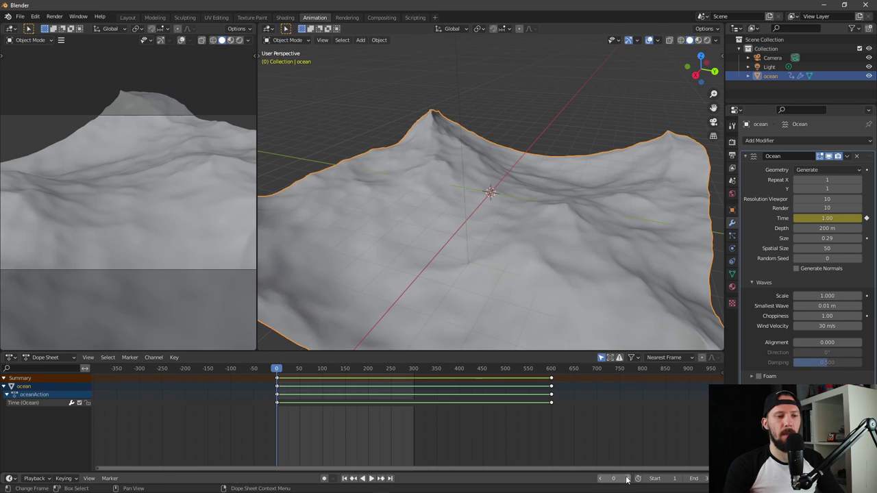
Step: Go to frame 150 and keyframe the Ocean modifier's wave scale at 1.000
{"action": "type", "text": "0"}
{"action": "key", "text": "Return"}
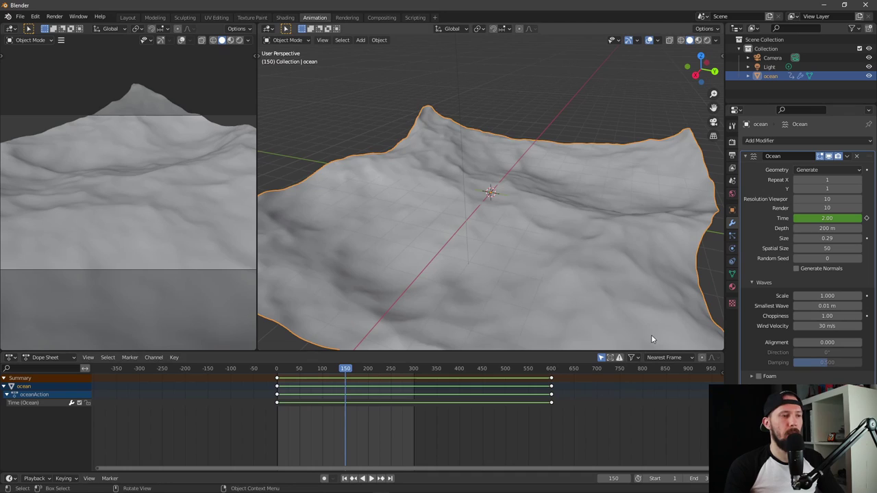
{"action": "left_click", "coordinate": [865, 296]}
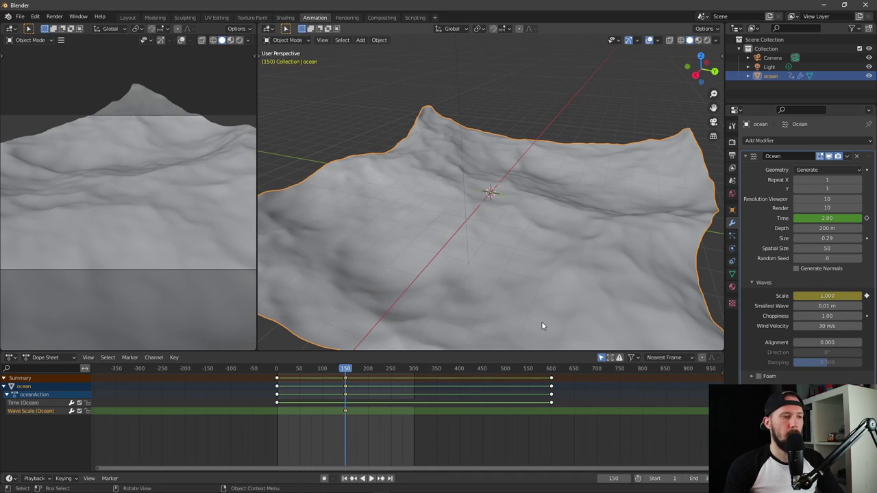
Step: Go to frame 0 and set the Ocean modifier's wave scale to 0 as a keyframe
{"action": "left_click", "coordinate": [613, 478]}
{"action": "type", "text": "0"}
{"action": "key", "text": "Return"}
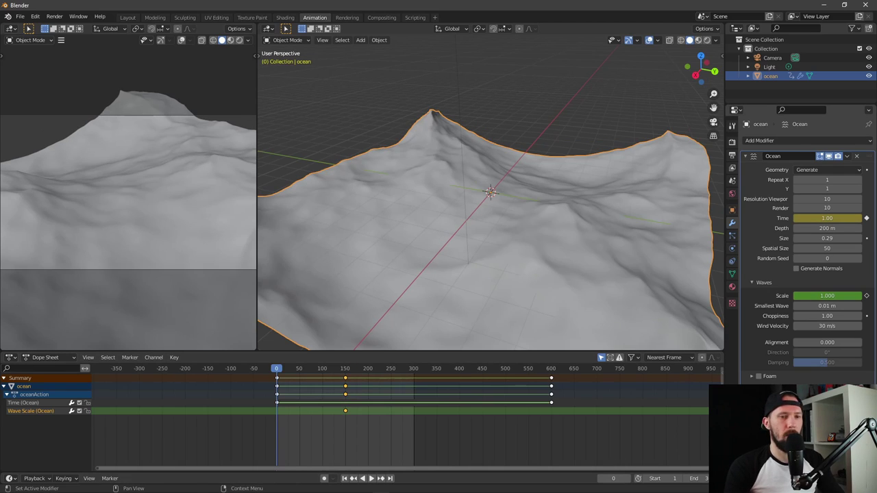
{"action": "left_click", "coordinate": [829, 296]}
{"action": "type", "text": "0"}
{"action": "key", "text": "Return"}
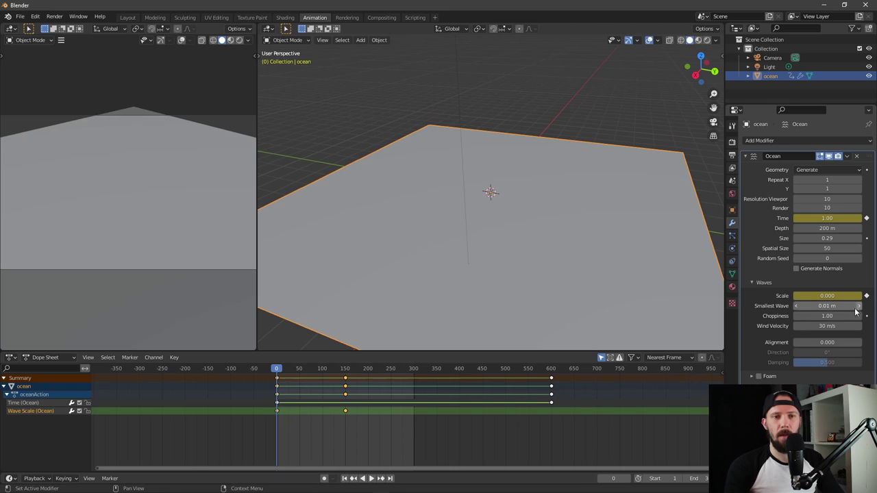
Step: Select the wave scale keyframes at frames 0 and 150, set them to Linear interpolation, and scrub through the wave build-up
{"action": "left_click", "coordinate": [294, 380]}
{"action": "left_click_drag", "start_coordinate": [275, 370], "coordinate": [346, 381]}
{"action": "left_click_drag", "start_coordinate": [249, 404], "coordinate": [248, 404]}
{"action": "left_click_drag", "start_coordinate": [374, 432], "coordinate": [274, 409]}
{"action": "right_click", "coordinate": [278, 411]}
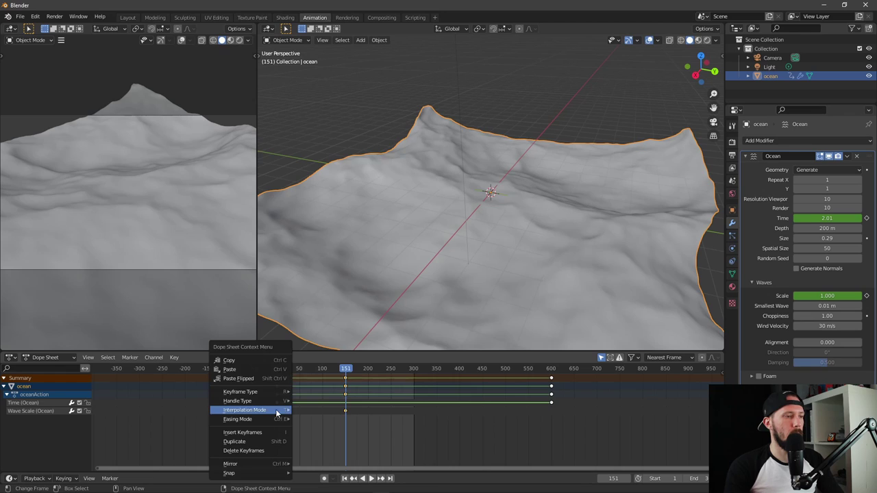
{"action": "mouse_move", "coordinate": [250, 404]}
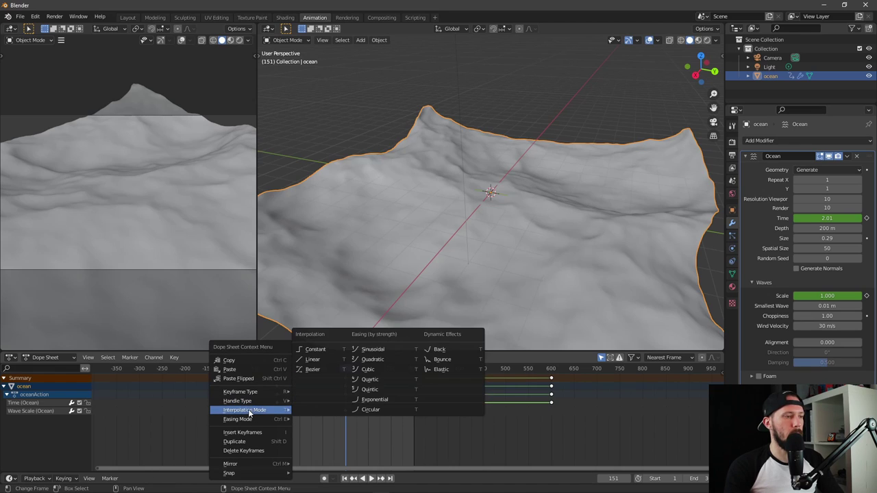
{"action": "left_click", "coordinate": [315, 362]}
{"action": "left_click_drag", "start_coordinate": [346, 371], "coordinate": [313, 371]}
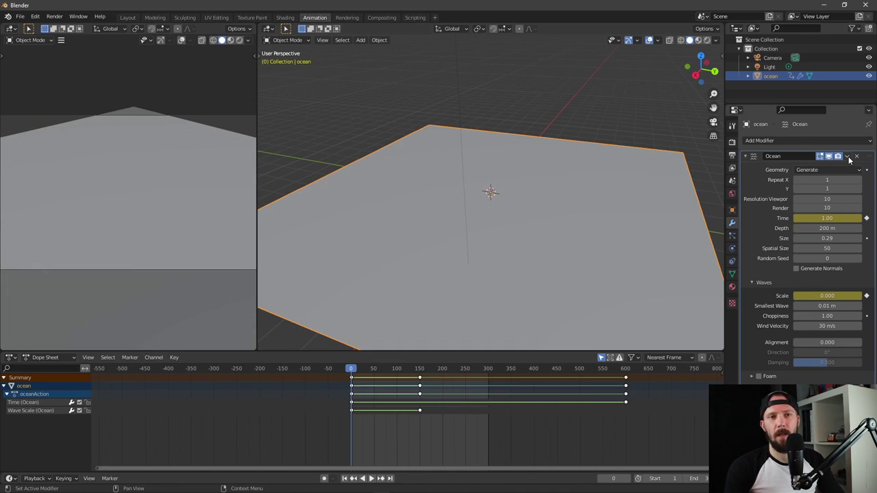
Step: Duplicate the Ocean modifier and turn off the original's display in the viewport
{"action": "left_click", "coordinate": [847, 157]}
{"action": "left_click", "coordinate": [825, 175]}
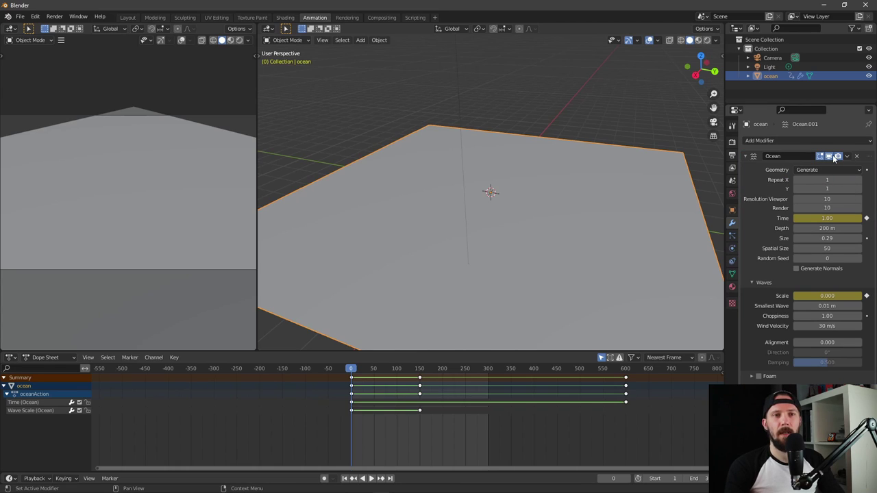
{"action": "scroll", "coordinate": [808, 306], "scroll_direction": "down", "scroll_amount": 9}
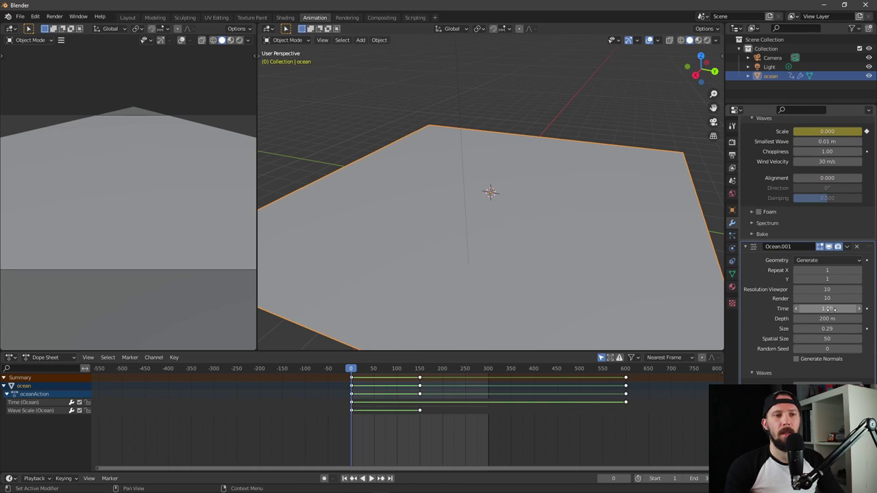
{"action": "scroll", "coordinate": [826, 343], "scroll_direction": "up", "scroll_amount": 9}
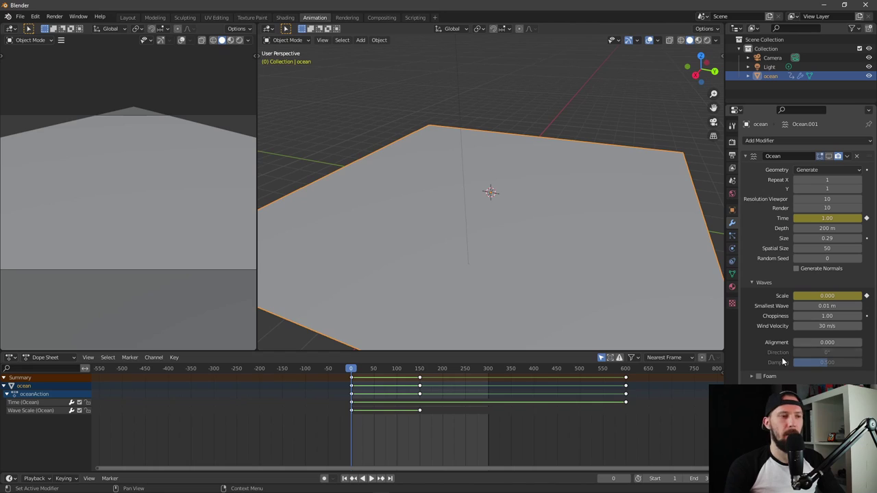
Step: Keyframe the duplicated Ocean modifier's time at 1.00 on frame 0
{"action": "scroll", "coordinate": [827, 299], "scroll_direction": "down", "scroll_amount": 1}
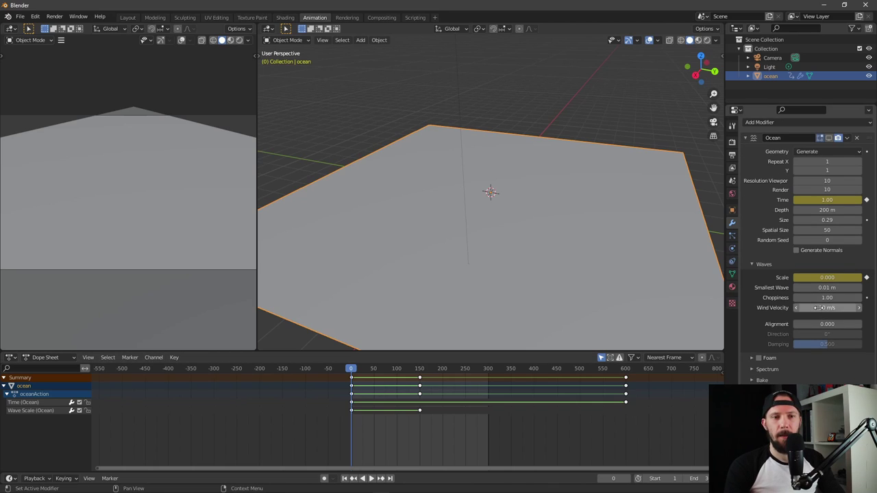
{"action": "scroll", "coordinate": [829, 332], "scroll_direction": "down", "scroll_amount": 2}
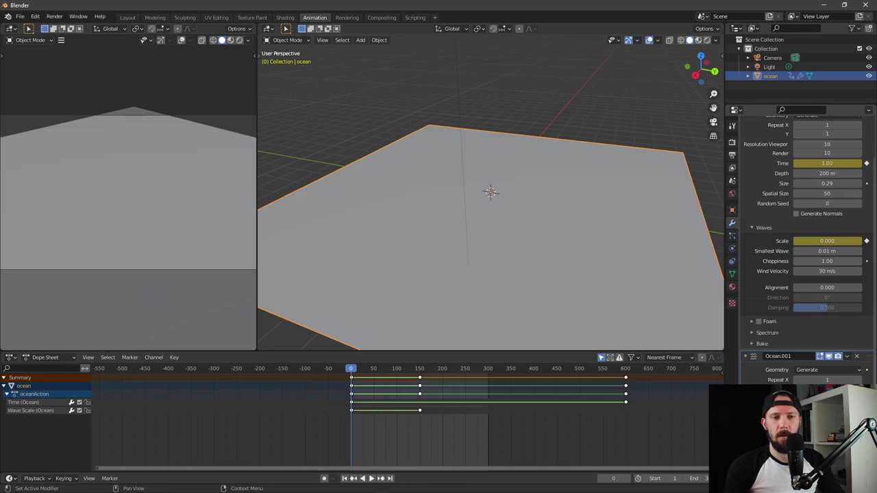
{"action": "scroll", "coordinate": [796, 376], "scroll_direction": "down", "scroll_amount": 4}
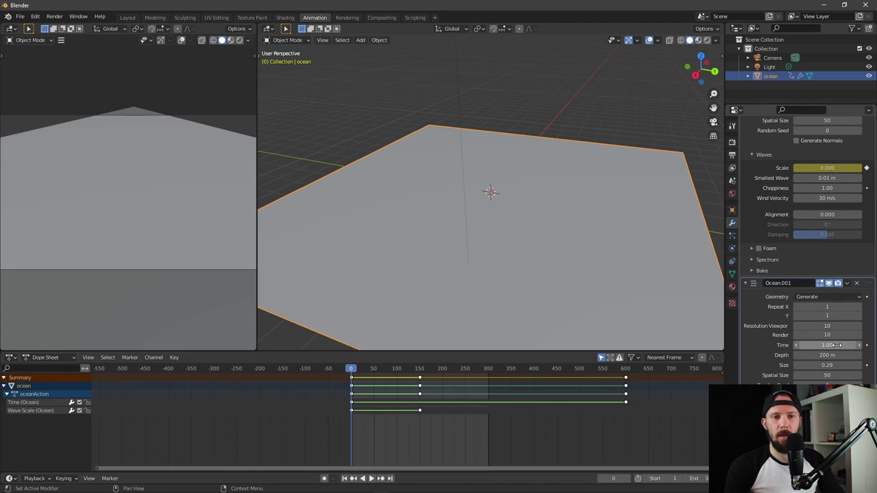
{"action": "scroll", "coordinate": [843, 354], "scroll_direction": "up", "scroll_amount": 7}
{"action": "scroll", "coordinate": [844, 354], "scroll_direction": "down", "scroll_amount": 5}
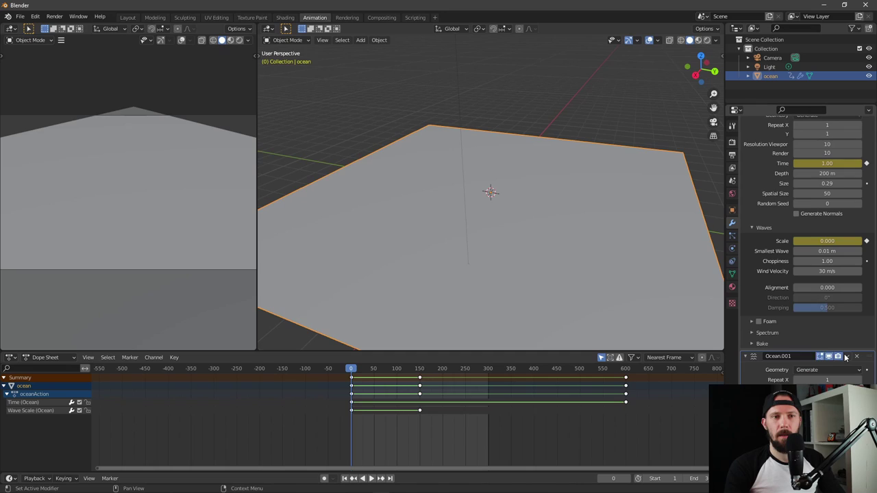
{"action": "left_click", "coordinate": [867, 382]}
Step: Go to frame 600 and set the duplicated Ocean modifier's time to 5 as a keyframe
{"action": "left_click", "coordinate": [626, 371]}
{"action": "key", "text": "space"}
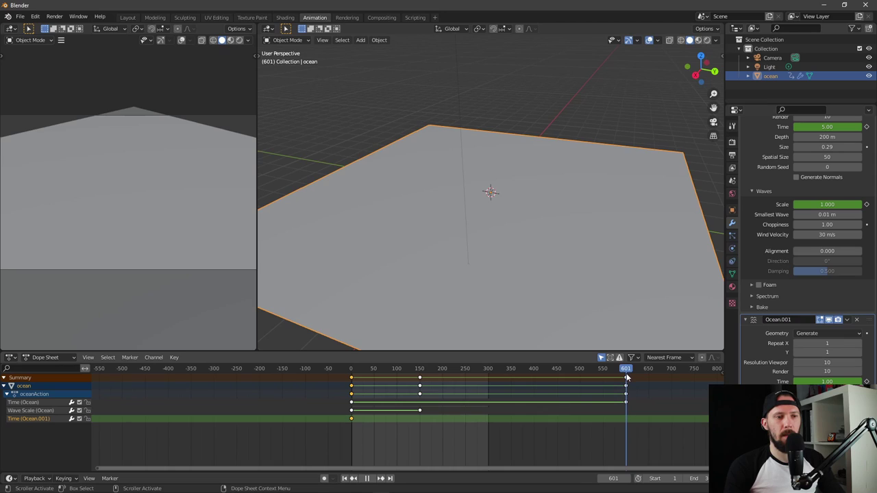
{"action": "double_click", "coordinate": [820, 380]}
{"action": "type", "text": "5"}
{"action": "key", "text": "Return"}
Step: Select the duplicated Ocean modifier's time keyframes at frames 0 and 600 and set them to Linear interpolation
{"action": "left_click_drag", "start_coordinate": [661, 442], "coordinate": [336, 420]}
{"action": "right_click", "coordinate": [350, 421]}
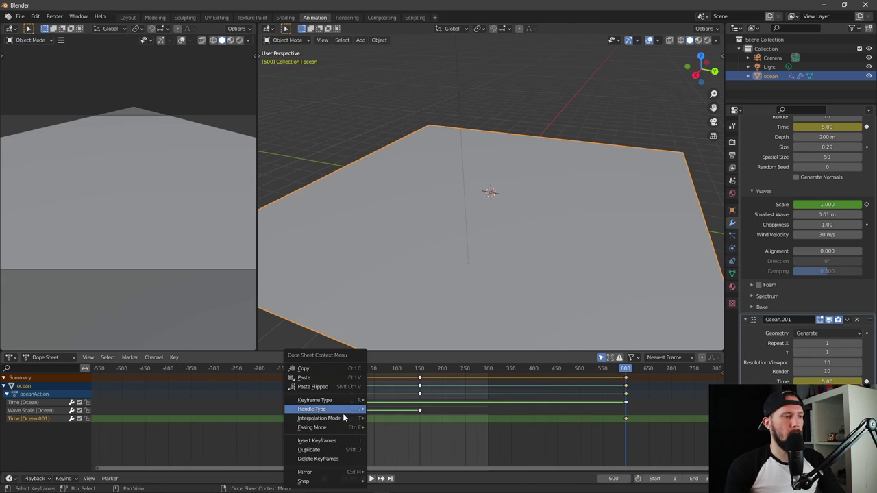
{"action": "mouse_move", "coordinate": [343, 412]}
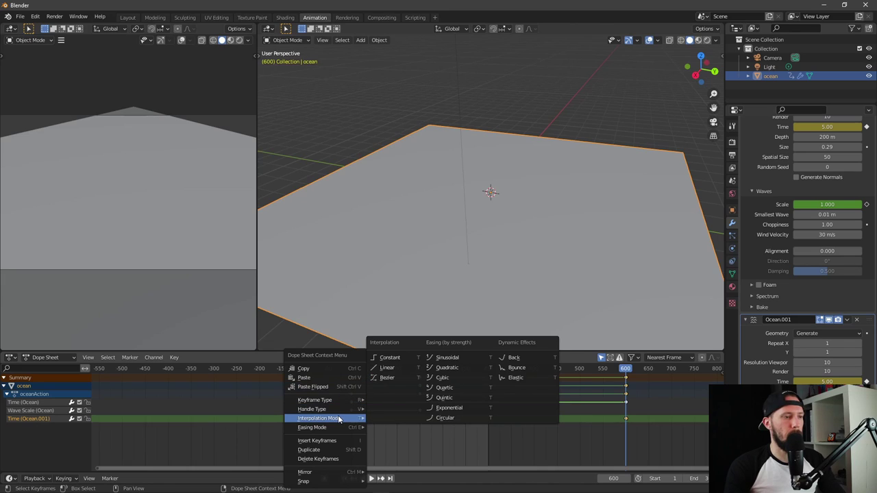
{"action": "left_click", "coordinate": [385, 368]}
Step: Return to frame 0 and keyframe the duplicated Ocean modifier's wave scale at 0
{"action": "left_click_drag", "start_coordinate": [605, 371], "coordinate": [352, 402]}
{"action": "key", "text": "space"}
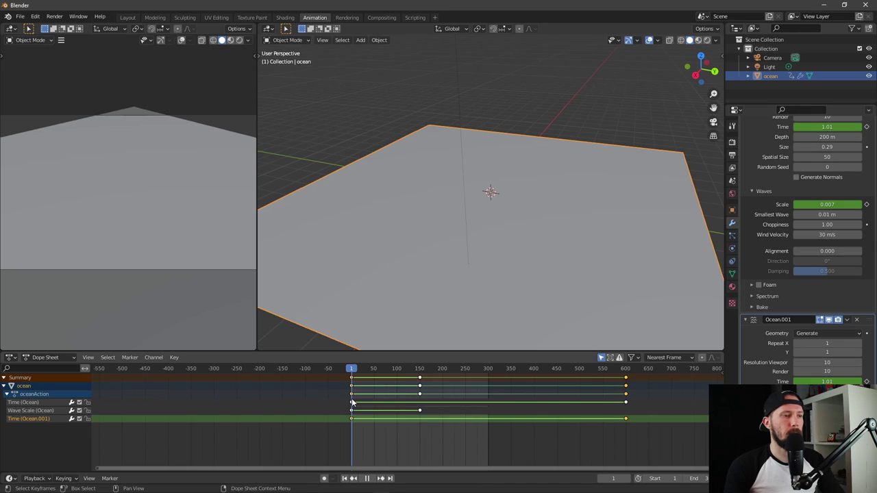
{"action": "key", "text": "Escape"}
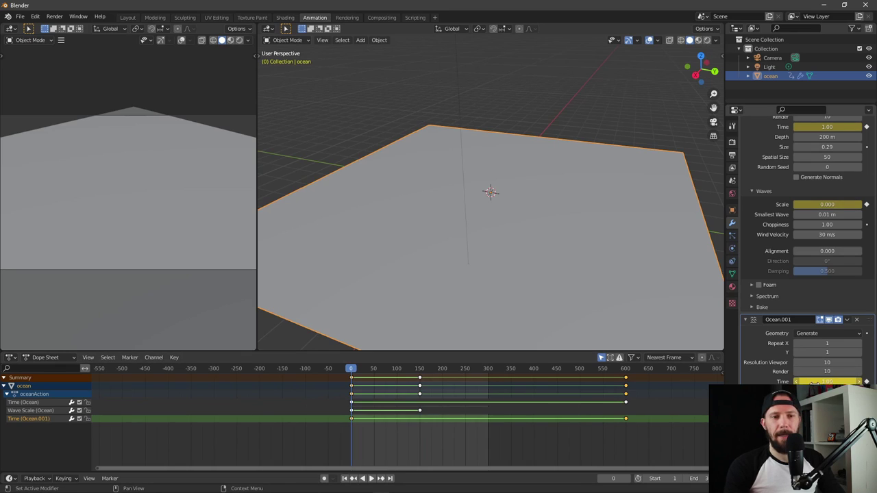
{"action": "scroll", "coordinate": [829, 383], "scroll_direction": "down", "scroll_amount": 4}
{"action": "scroll", "coordinate": [807, 250], "scroll_direction": "down", "scroll_amount": 1}
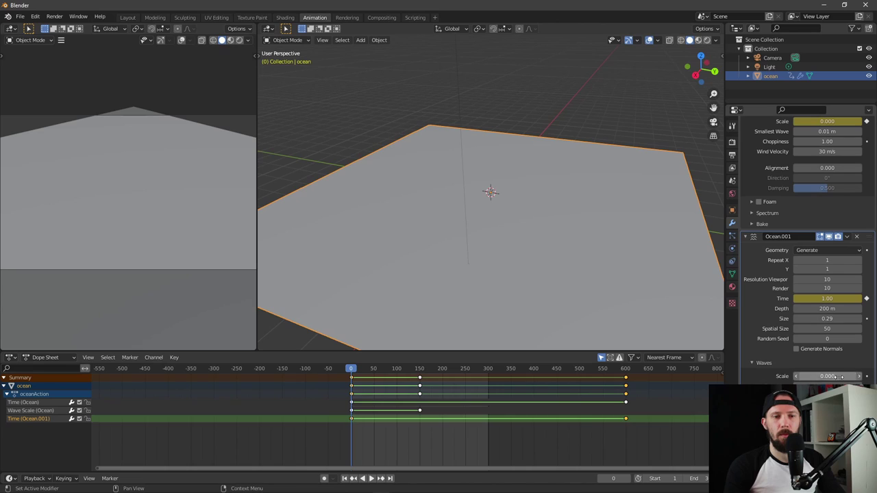
{"action": "key", "text": "i"}
Step: Go to frame 150 and set the duplicated Ocean modifier's wave scale to 1 as a keyframe
{"action": "left_click", "coordinate": [420, 370]}
{"action": "key", "text": "space"}
{"action": "key", "text": "space"}
{"action": "left_click", "coordinate": [833, 376]}
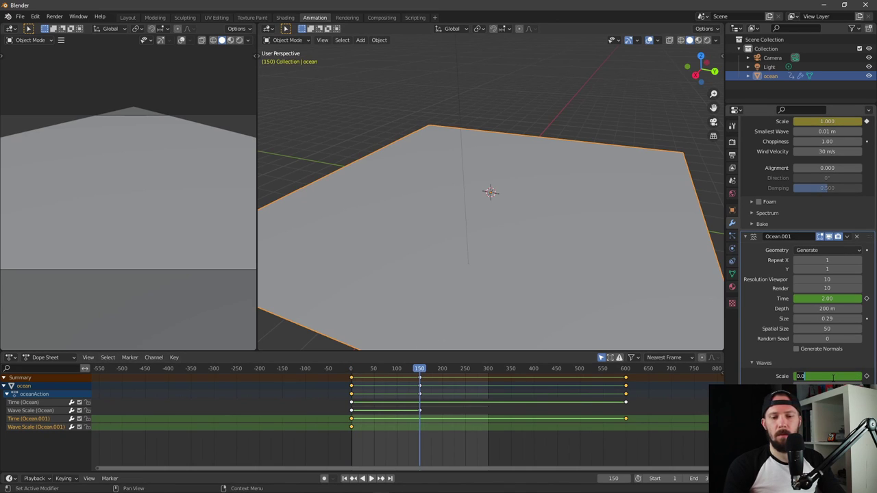
{"action": "type", "text": "1"}
{"action": "key", "text": "Return"}
{"action": "left_click", "coordinate": [865, 376]}
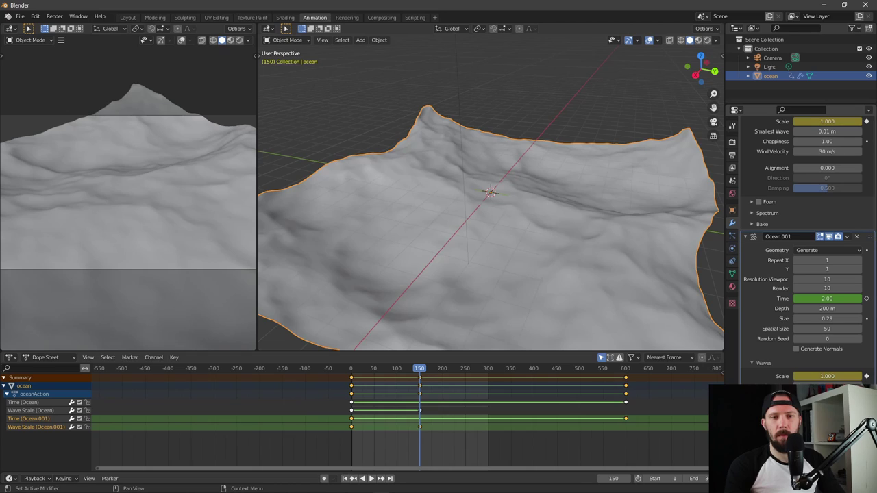
Step: Select the duplicated Ocean modifier's wave scale keyframes at frames 0 and 150 and set them to Linear interpolation
{"action": "left_click_drag", "start_coordinate": [452, 444], "coordinate": [333, 426]}
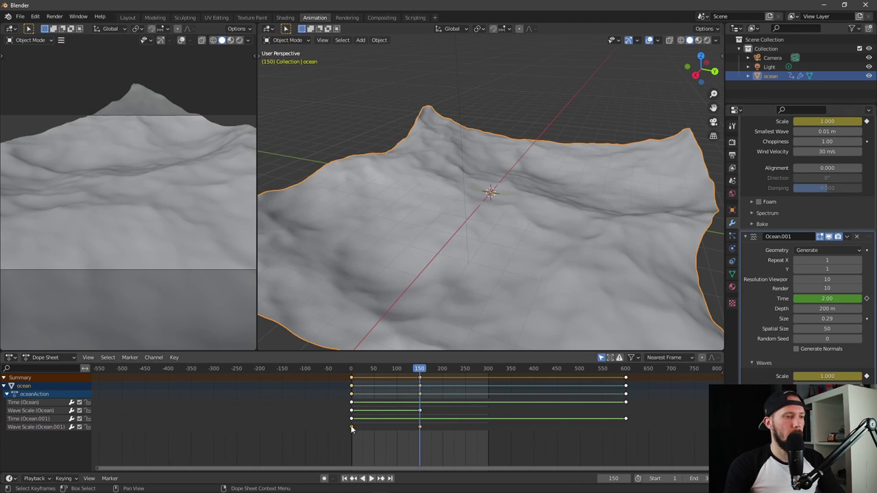
{"action": "right_click", "coordinate": [352, 428]}
{"action": "mouse_move", "coordinate": [338, 418]}
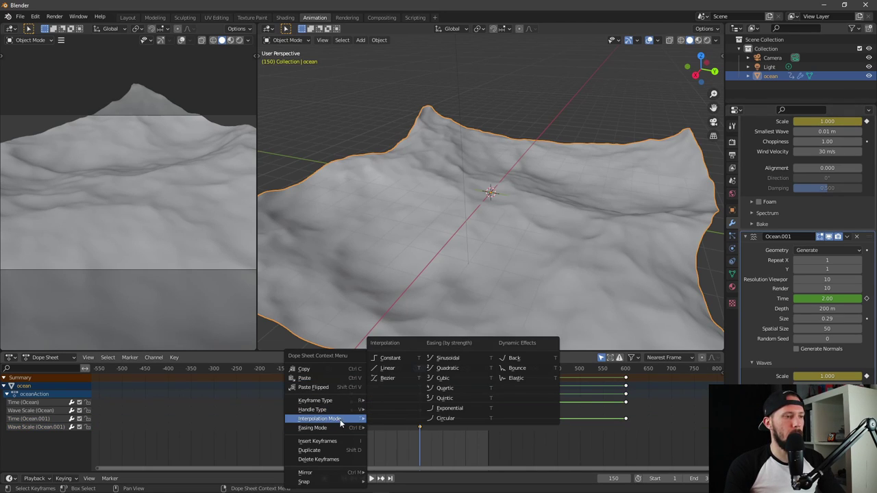
{"action": "left_click", "coordinate": [395, 370]}
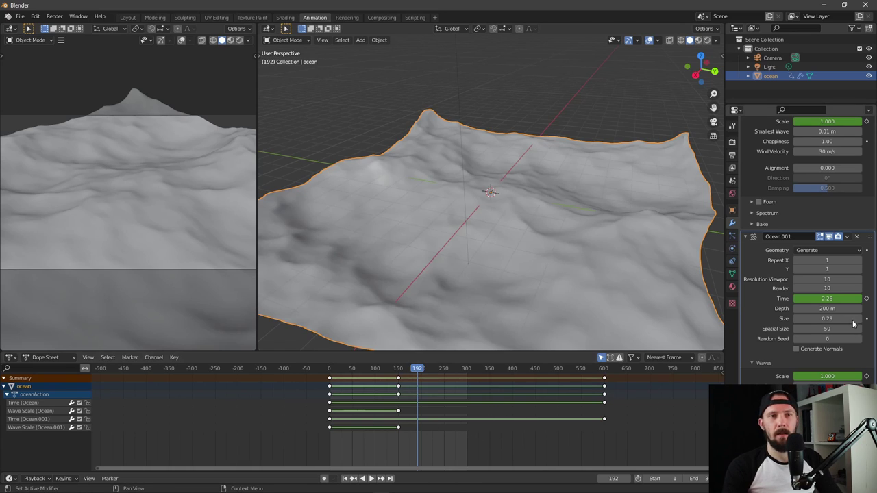
Step: Move the duplicated Ocean modifier's time keyframes 300 frames earlier, to frames -300 and 300
{"action": "scroll", "coordinate": [822, 259], "scroll_direction": "up", "scroll_amount": 10}
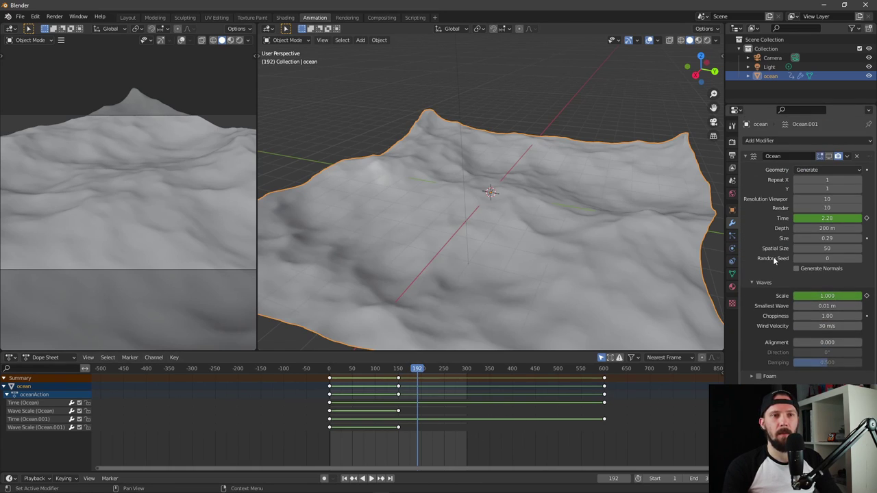
{"action": "scroll", "coordinate": [801, 306], "scroll_direction": "down", "scroll_amount": 2}
{"action": "scroll", "coordinate": [800, 300], "scroll_direction": "down", "scroll_amount": 8}
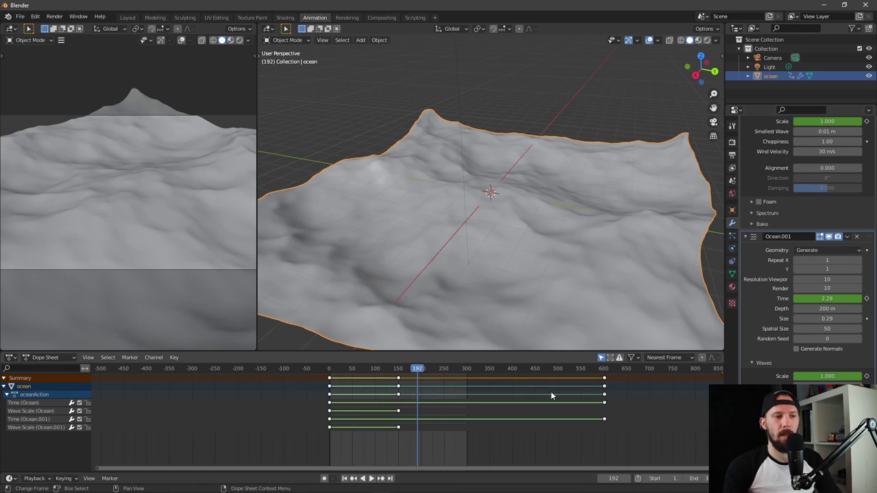
{"action": "left_click_drag", "start_coordinate": [326, 420], "coordinate": [468, 419]}
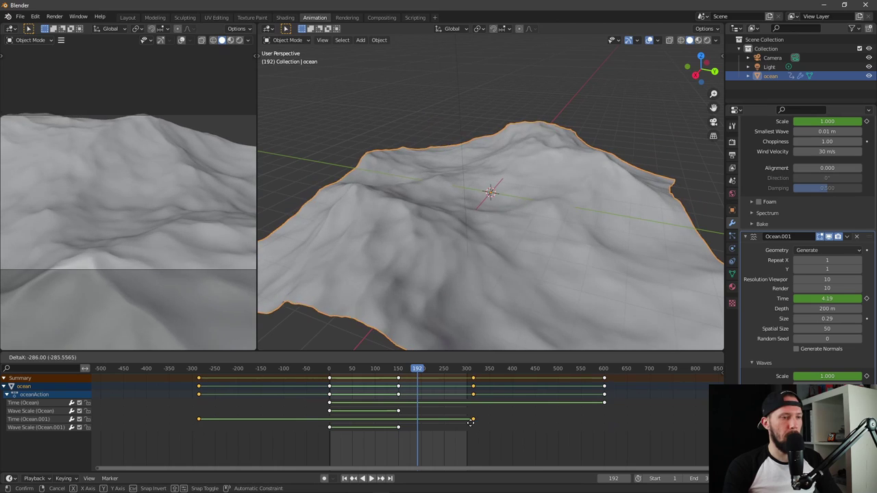
{"action": "scroll", "coordinate": [185, 409], "scroll_direction": "up", "scroll_amount": 2}
{"action": "scroll", "coordinate": [280, 411], "scroll_direction": "up", "scroll_amount": 3}
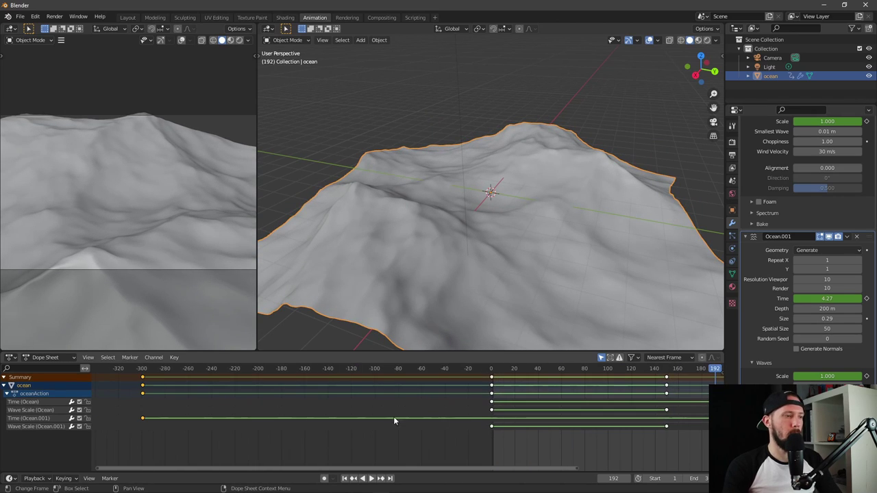
{"action": "scroll", "coordinate": [439, 414], "scroll_direction": "up", "scroll_amount": 1}
{"action": "middle_click_drag", "start_coordinate": [171, 405], "coordinate": [530, 423]}
{"action": "scroll", "coordinate": [331, 414], "scroll_direction": "up", "scroll_amount": 1}
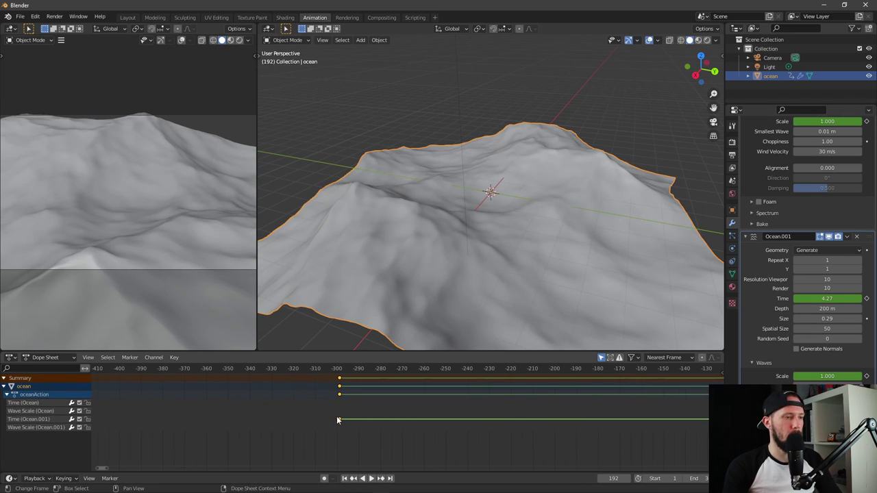
{"action": "middle_click_drag", "start_coordinate": [436, 418], "coordinate": [361, 416], "text": "ctrl"}
{"action": "middle_click_drag", "start_coordinate": [505, 419], "coordinate": [458, 421]}
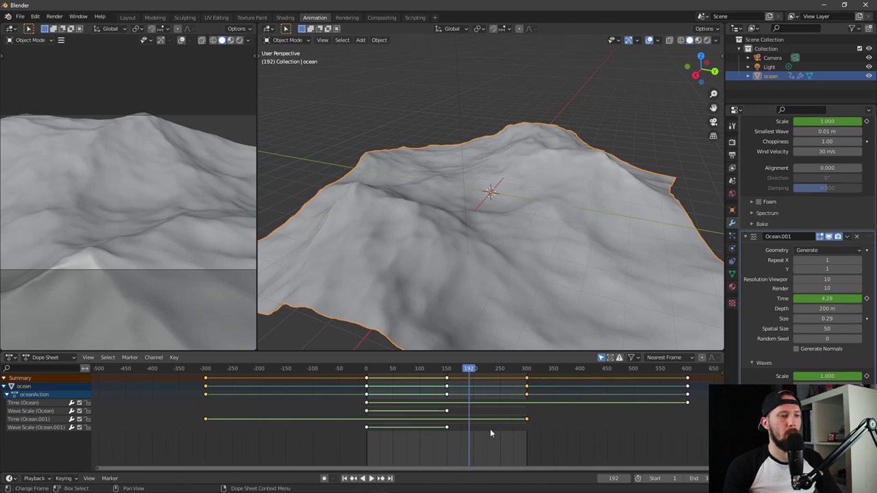
{"action": "middle_click_drag", "start_coordinate": [408, 445], "coordinate": [426, 439]}
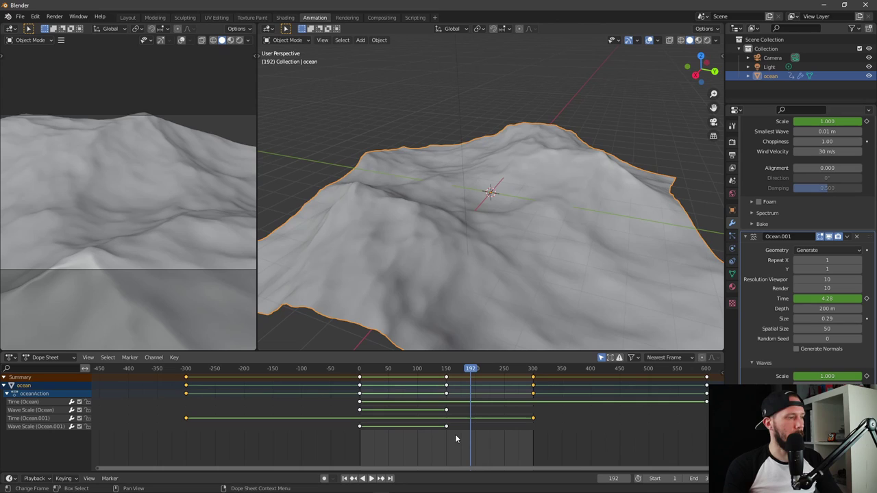
Step: Go to frame 150 and move the duplicated Ocean modifier's wave scale keyframes to frames 150 and 300
{"action": "left_click_drag", "start_coordinate": [472, 370], "coordinate": [447, 381]}
{"action": "key", "text": "space"}
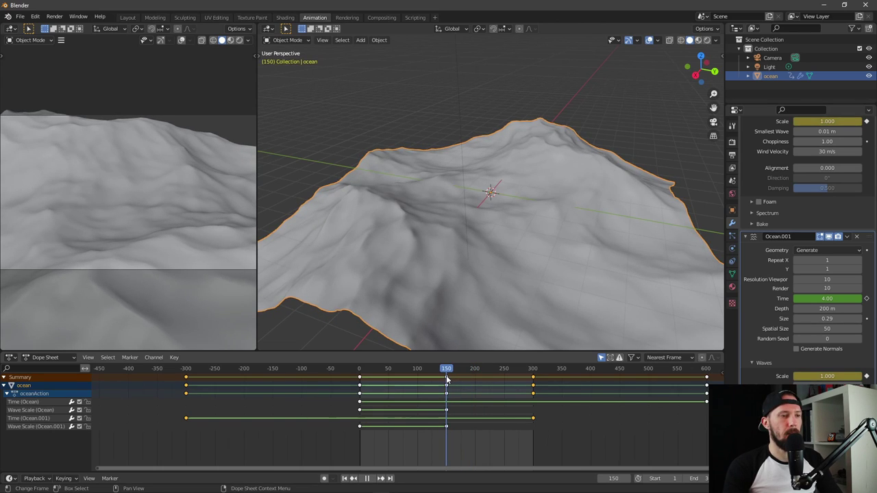
{"action": "key", "text": "space"}
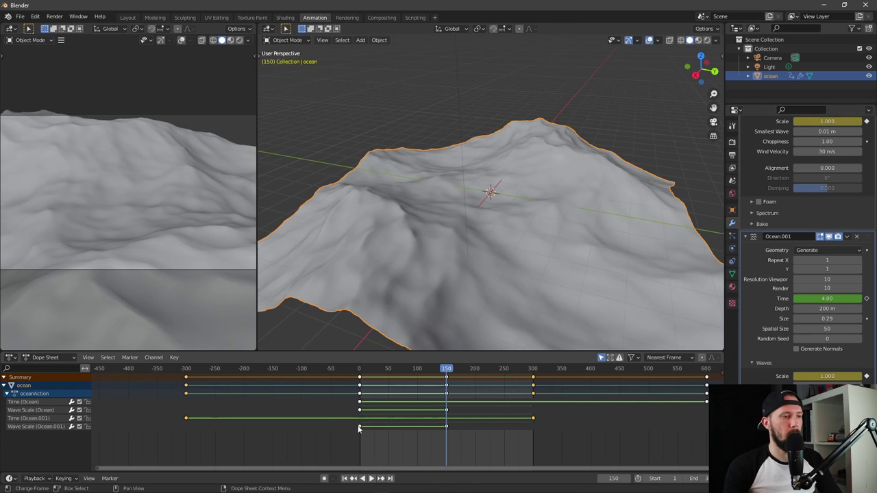
{"action": "left_click_drag", "start_coordinate": [360, 427], "coordinate": [530, 436]}
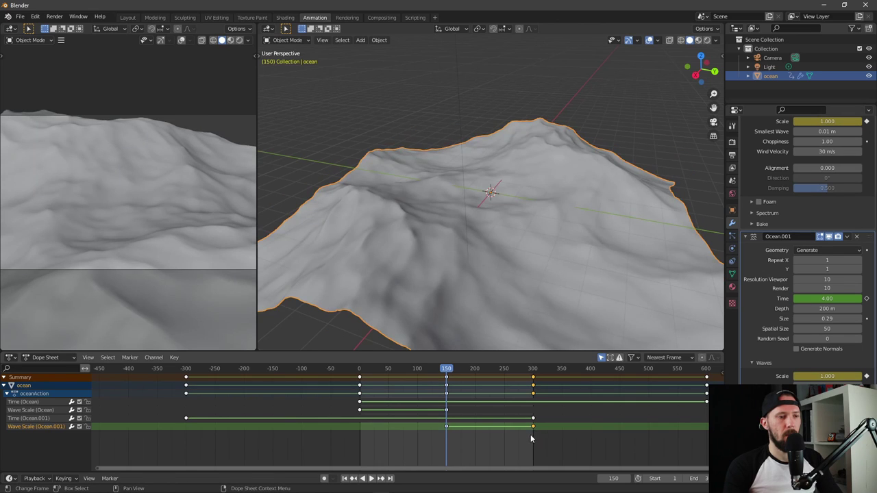
{"action": "middle_click_drag", "start_coordinate": [530, 436], "coordinate": [575, 437], "text": "ctrl"}
{"action": "middle_click_drag", "start_coordinate": [661, 438], "coordinate": [434, 431]}
{"action": "middle_click_drag", "start_coordinate": [487, 431], "coordinate": [411, 449], "text": "ctrl"}
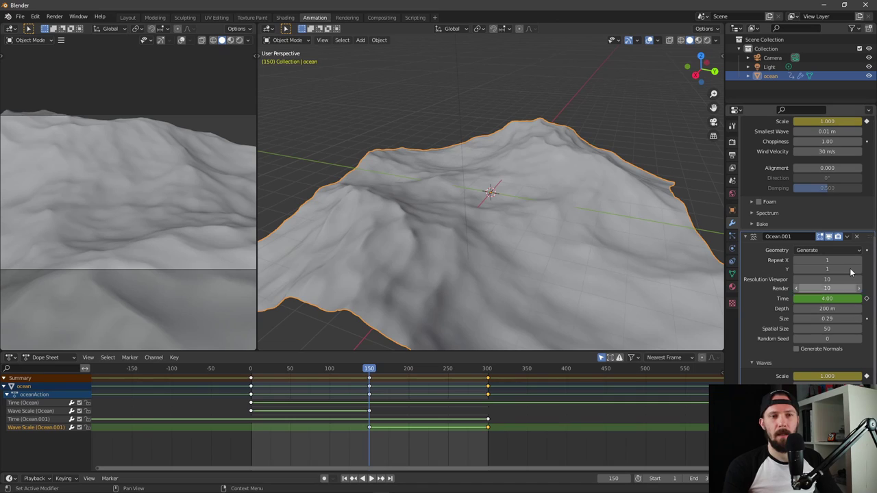
Step: Set the duplicated Ocean modifier's geometry to Displace
{"action": "scroll", "coordinate": [827, 218], "scroll_direction": "up", "scroll_amount": 4}
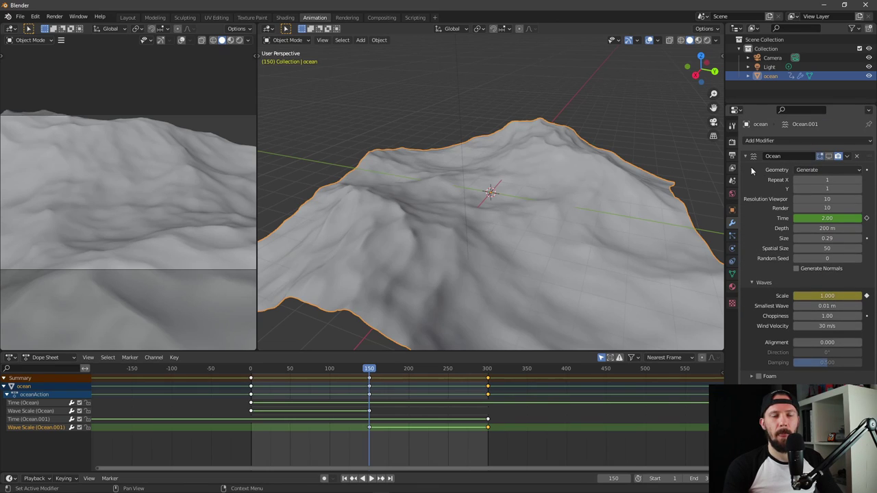
{"action": "scroll", "coordinate": [800, 316], "scroll_direction": "down", "scroll_amount": 4}
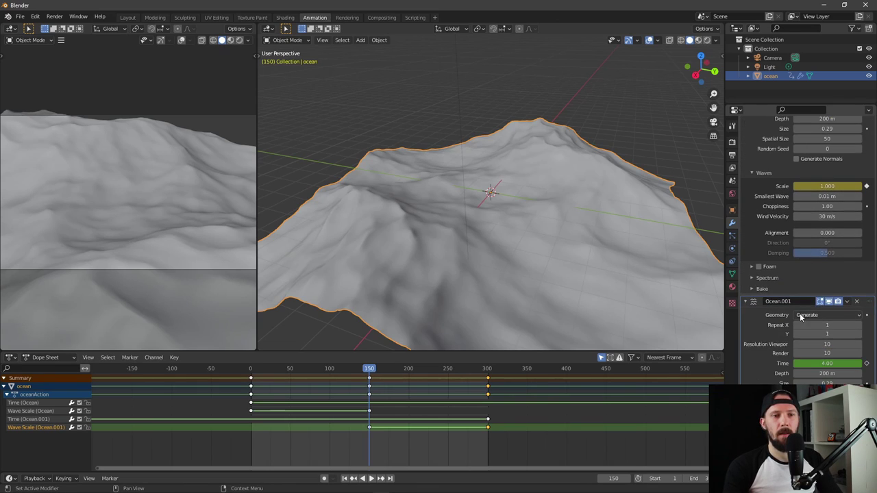
{"action": "scroll", "coordinate": [800, 316], "scroll_direction": "down", "scroll_amount": 4}
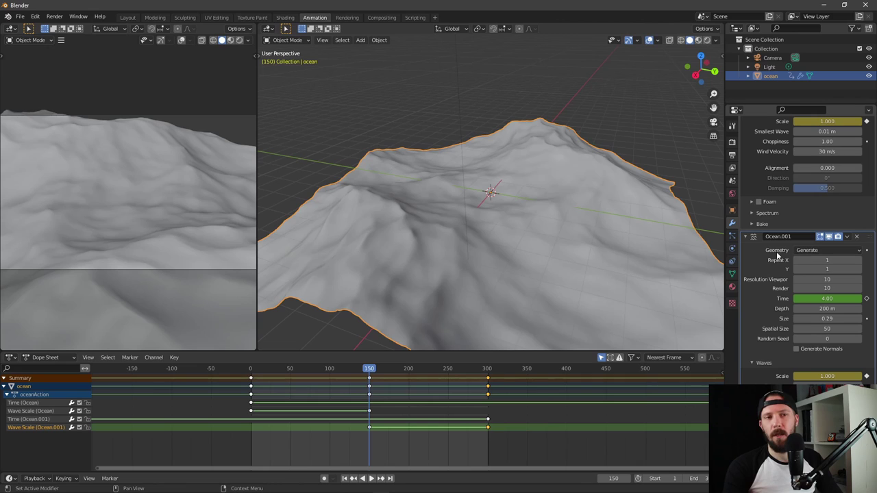
{"action": "left_click", "coordinate": [822, 250]}
{"action": "left_click", "coordinate": [827, 271]}
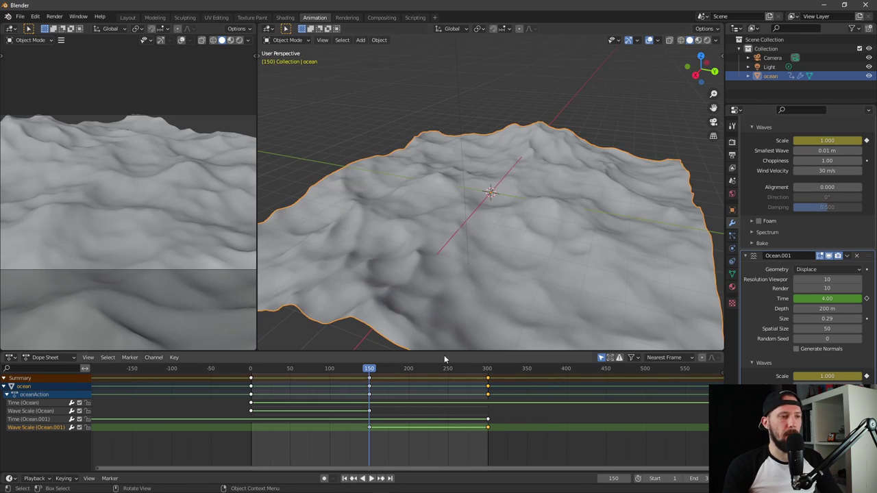
Step: Play and scrub the animation to examine how the two wave layers combine
{"action": "key", "text": "space"}
{"action": "left_click_drag", "start_coordinate": [373, 374], "coordinate": [479, 370]}
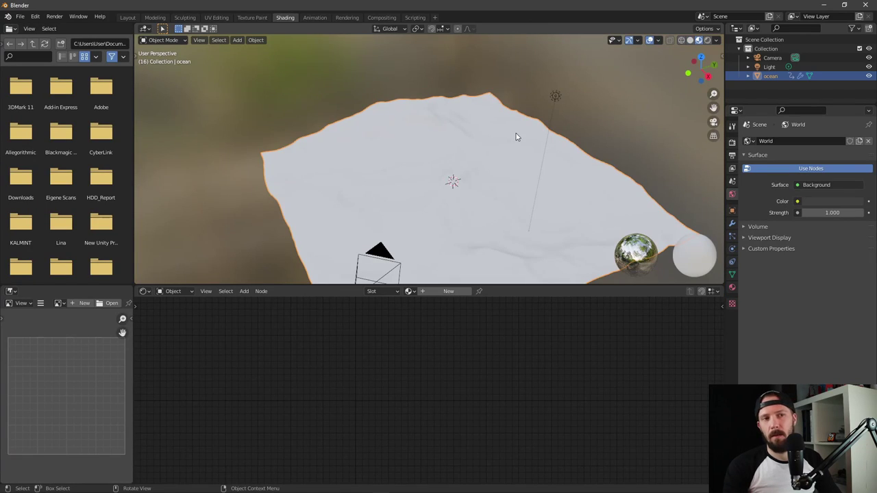
{"action": "middle_click_drag", "start_coordinate": [517, 137], "coordinate": [498, 204]}
Step: Switch to the Shading workspace, show the viewport in Rendered mode, and delete the Light from the scene
{"action": "left_click", "coordinate": [613, 114]}
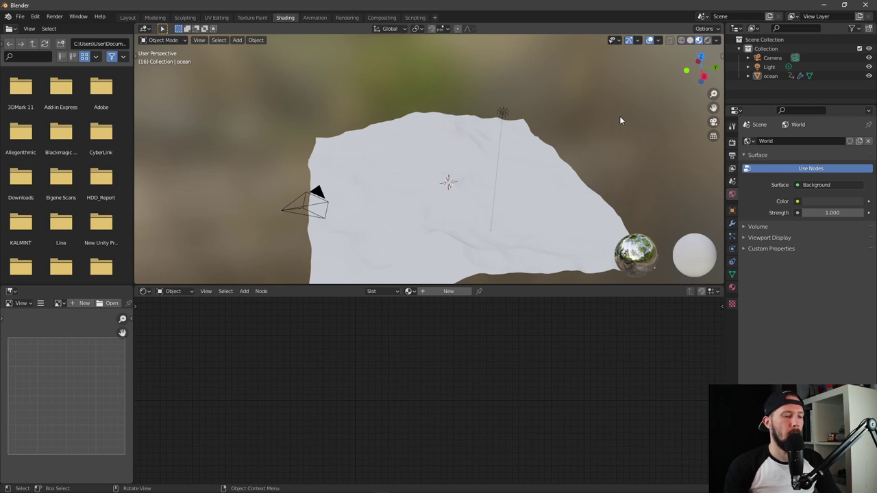
{"action": "key", "text": "z"}
{"action": "left_click", "coordinate": [620, 67]}
{"action": "middle_click_drag", "start_coordinate": [638, 131], "coordinate": [626, 144]}
{"action": "left_click", "coordinate": [770, 68]}
{"action": "key", "text": "x"}
Step: Show the Easy HDRI add-on's settings beside the viewport and open the add-on preferences
{"action": "key", "text": "n"}
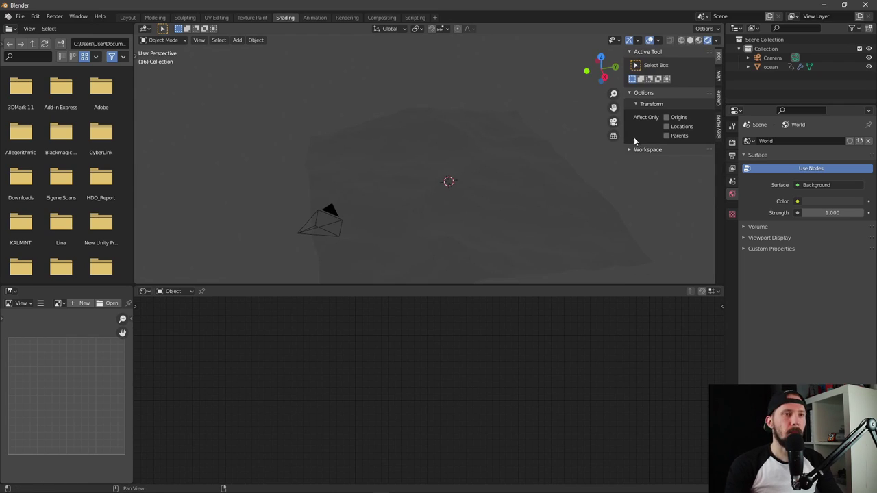
{"action": "left_click", "coordinate": [719, 130]}
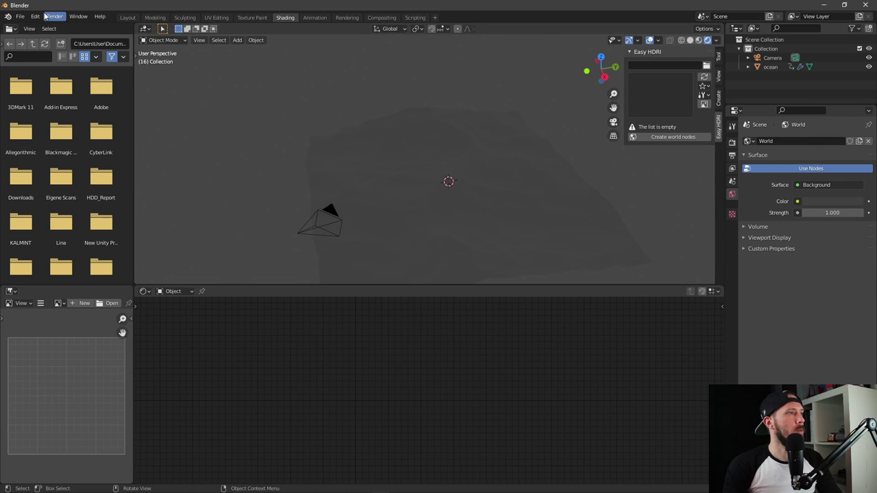
{"action": "left_click", "coordinate": [35, 15]}
{"action": "left_click", "coordinate": [57, 146]}
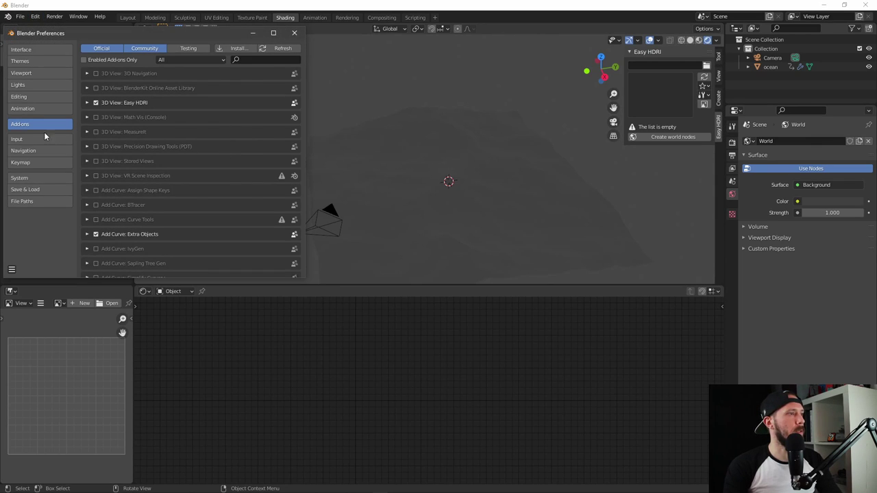
Step: Search the add-ons for hdri, expand the Easy HDRI entry to review its details, and close the preferences
{"action": "left_click", "coordinate": [252, 61]}
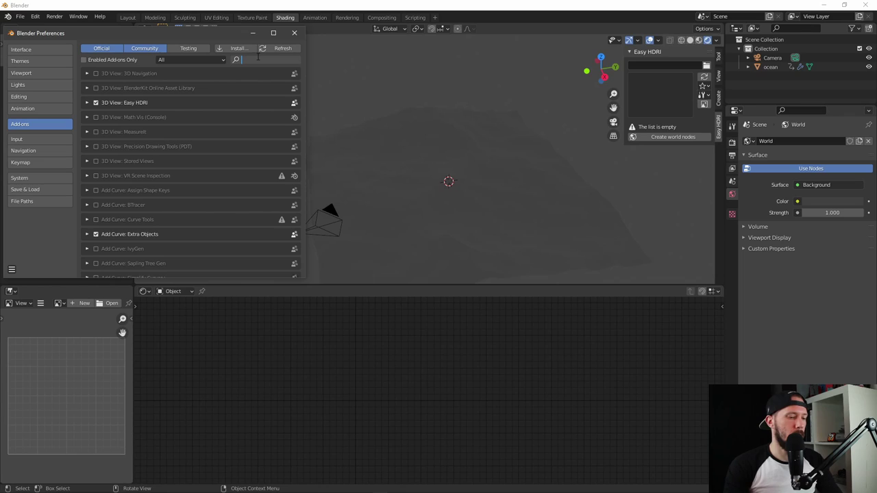
{"action": "type", "text": "Hdri"}
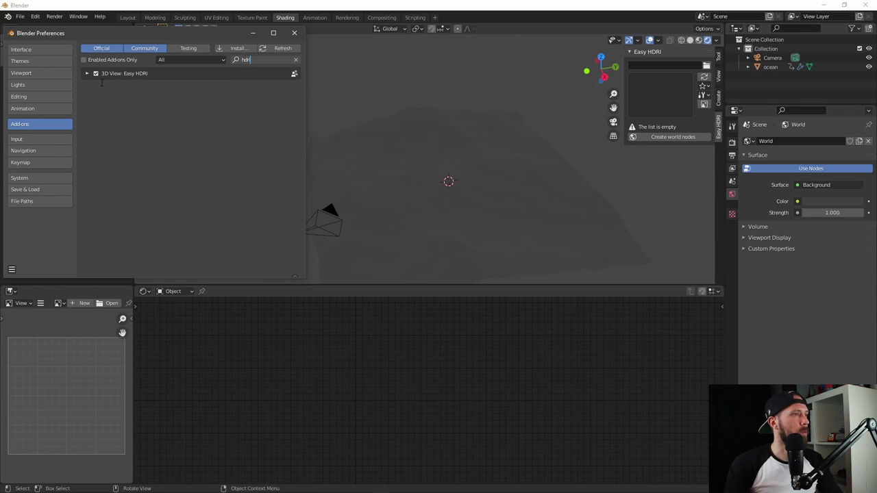
{"action": "left_click", "coordinate": [87, 74]}
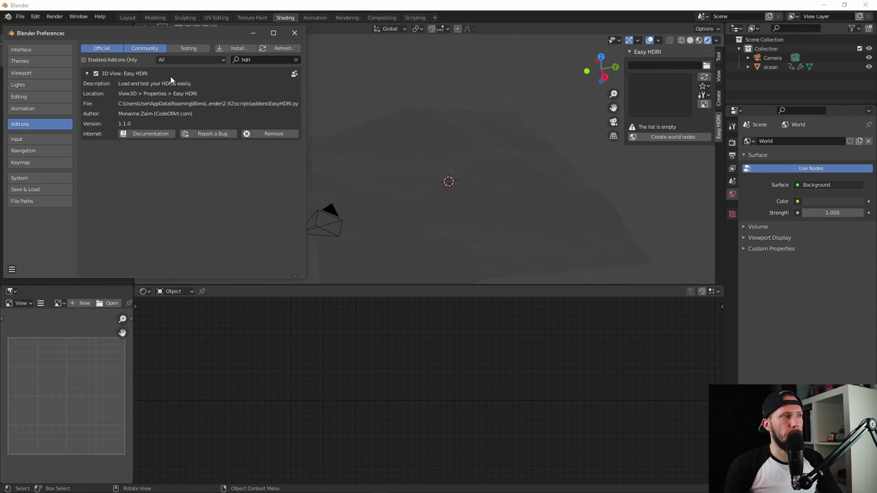
{"action": "left_click", "coordinate": [295, 32]}
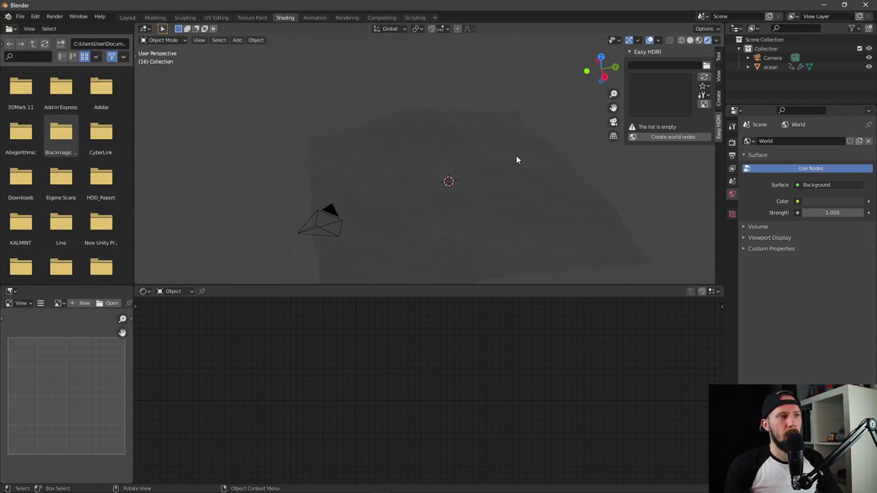
Step: Load the favorite Manhattan Nights Vol. 1 HDRIs folder in Easy HDRI and create world nodes using 42ND_STREET.exr
{"action": "left_click", "coordinate": [708, 86]}
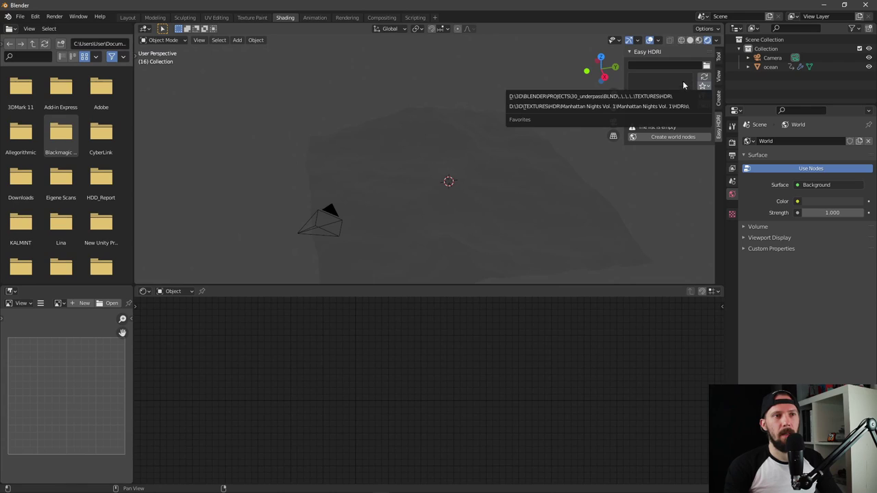
{"action": "left_click", "coordinate": [704, 85]}
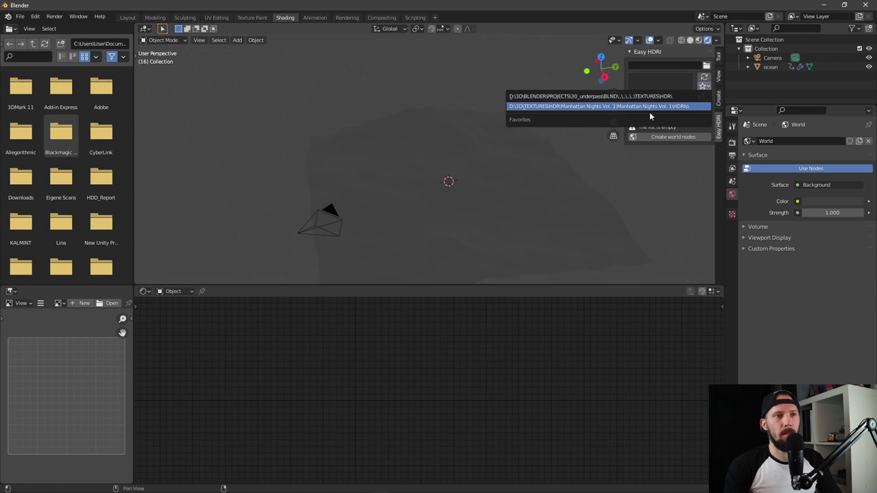
{"action": "left_click", "coordinate": [689, 108]}
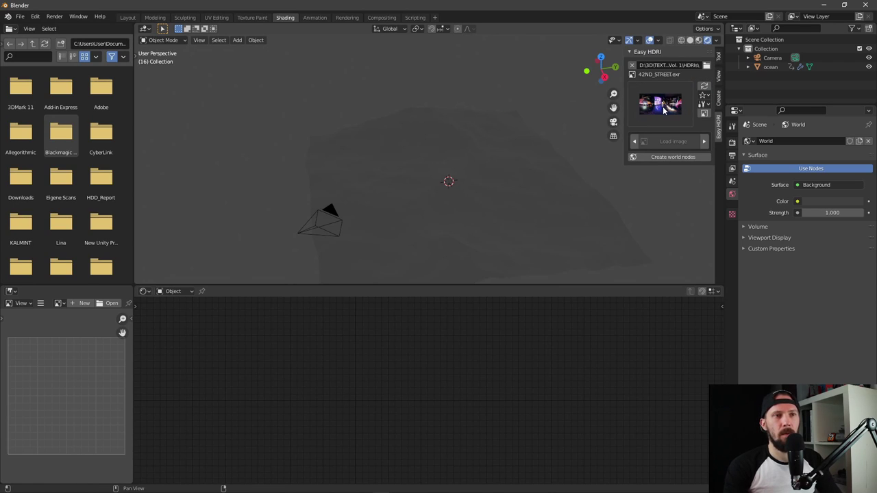
{"action": "left_click", "coordinate": [663, 108]}
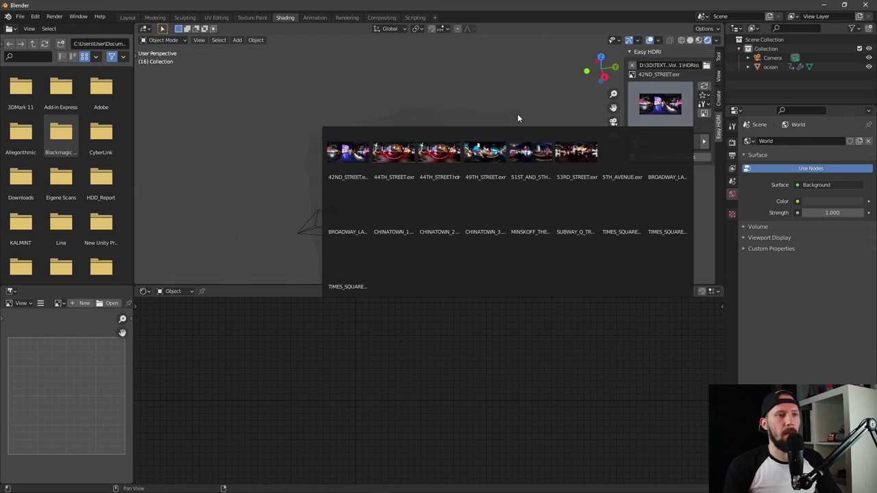
{"action": "left_click", "coordinate": [347, 154]}
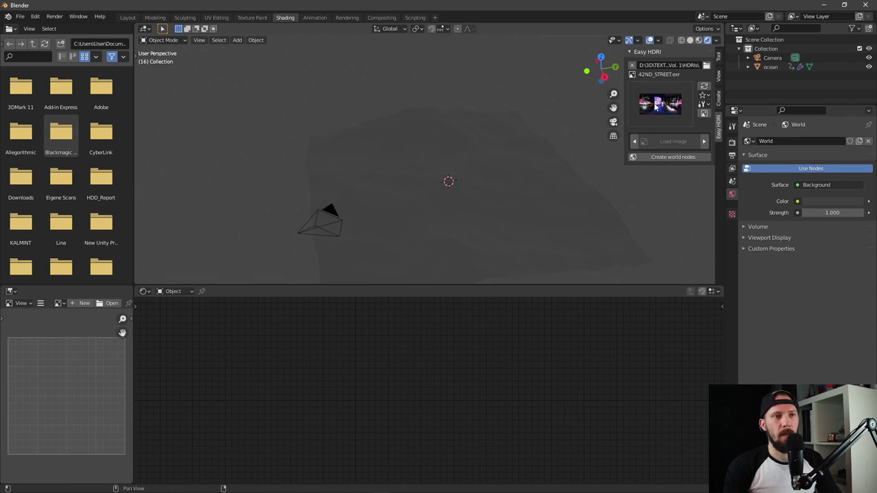
{"action": "left_click", "coordinate": [679, 158]}
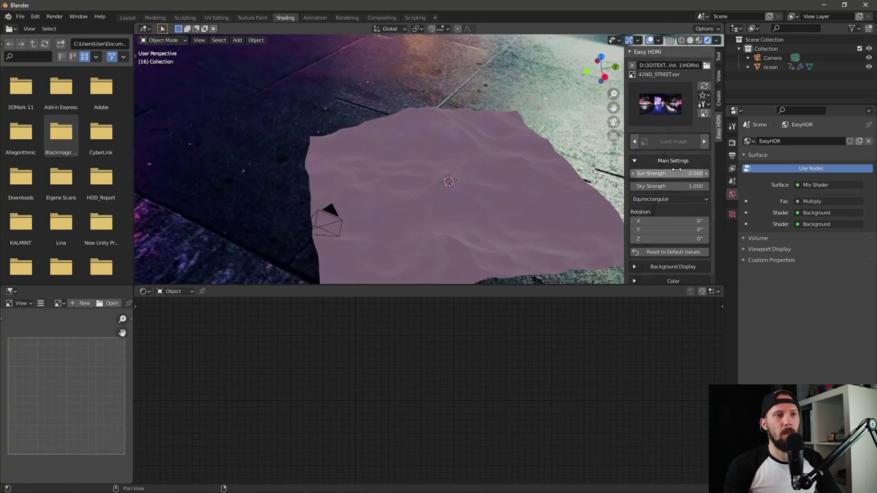
{"action": "middle_click_drag", "start_coordinate": [482, 181], "coordinate": [218, 287]}
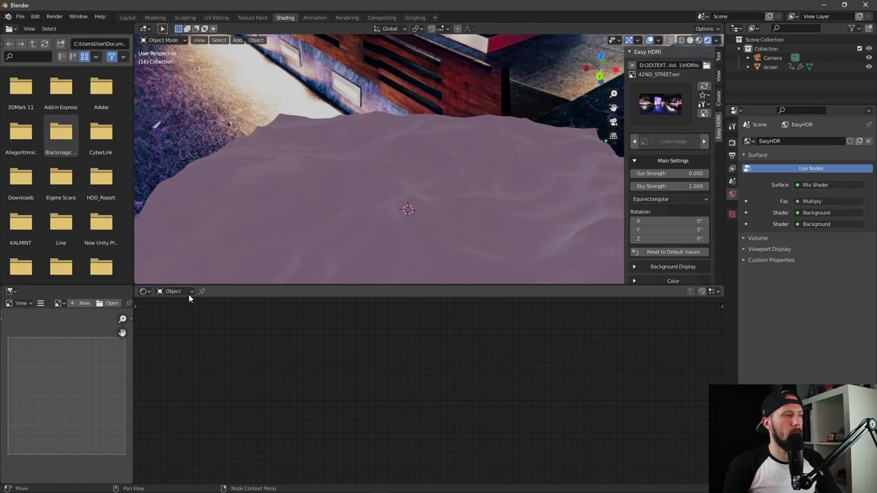
Step: Examine the World shader's EasyHDR node tree and return the shader editor to Object shading
{"action": "left_click", "coordinate": [189, 294]}
{"action": "left_click", "coordinate": [176, 311]}
{"action": "middle_click_drag", "start_coordinate": [479, 352], "coordinate": [470, 377]}
{"action": "scroll", "coordinate": [375, 366], "scroll_direction": "up", "scroll_amount": 5}
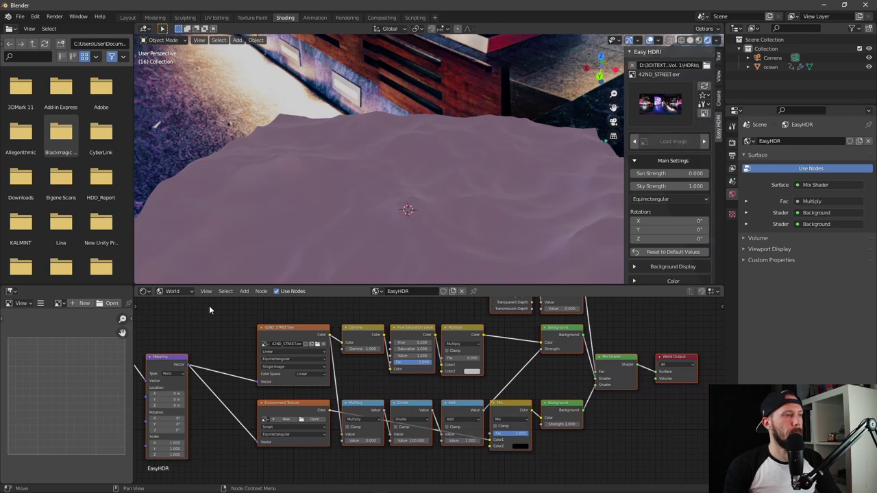
{"action": "left_click", "coordinate": [180, 292]}
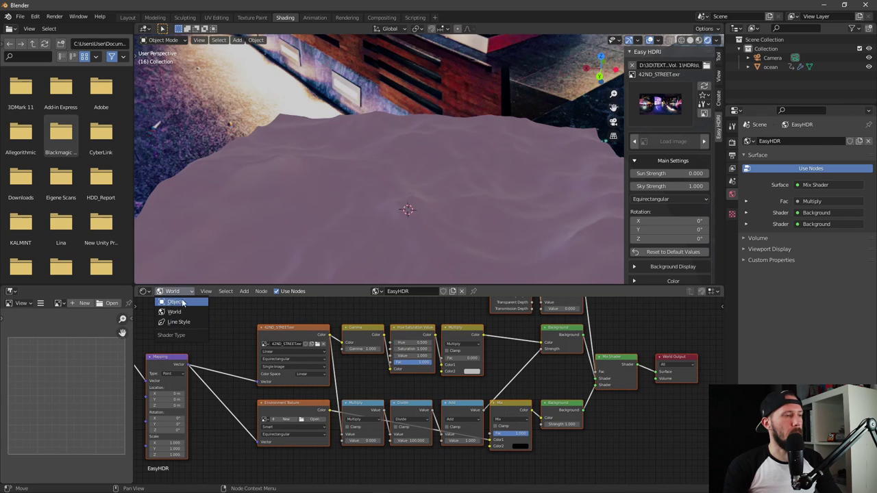
{"action": "left_click", "coordinate": [207, 324]}
{"action": "scroll", "coordinate": [217, 324], "scroll_direction": "down", "scroll_amount": 2}
{"action": "scroll", "coordinate": [217, 324], "scroll_direction": "up", "scroll_amount": 2}
{"action": "left_click", "coordinate": [180, 292]}
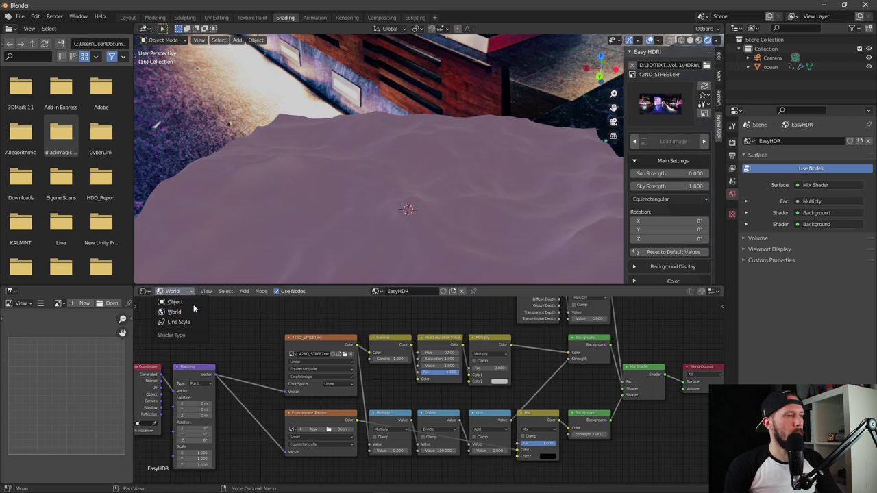
{"action": "left_click", "coordinate": [174, 302]}
Step: Select the ocean mesh and rename its material M_ocean
{"action": "middle_click_drag", "start_coordinate": [363, 267], "coordinate": [485, 238]}
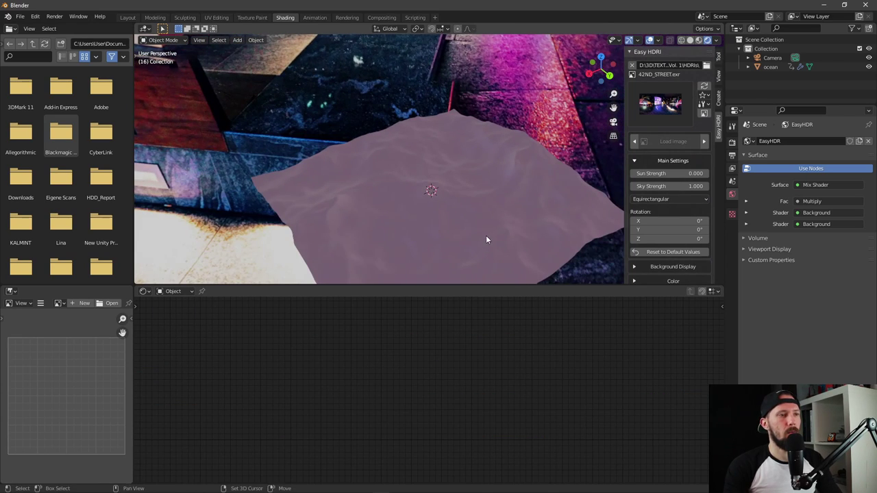
{"action": "left_click", "coordinate": [441, 187]}
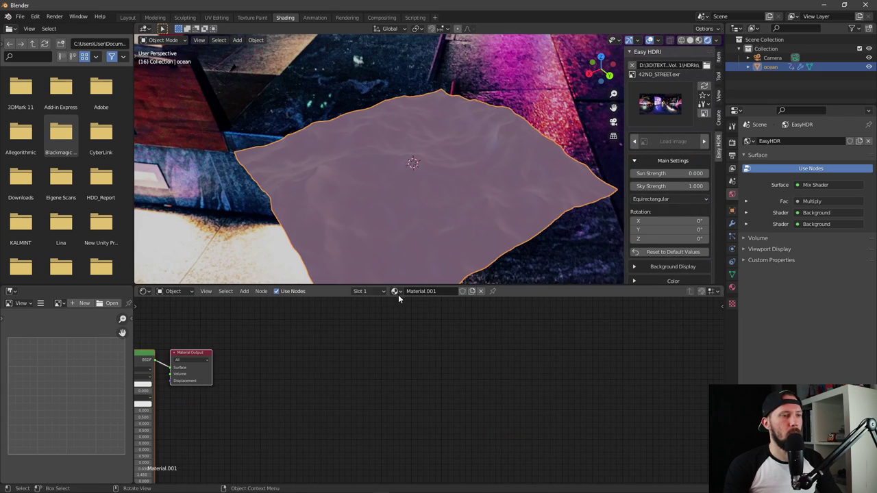
{"action": "type", "text": "M"}
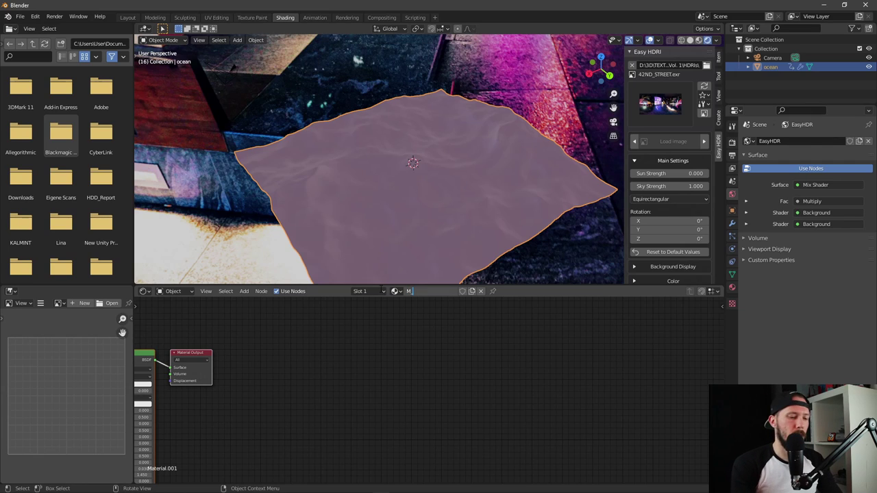
{"action": "key", "text": "Return"}
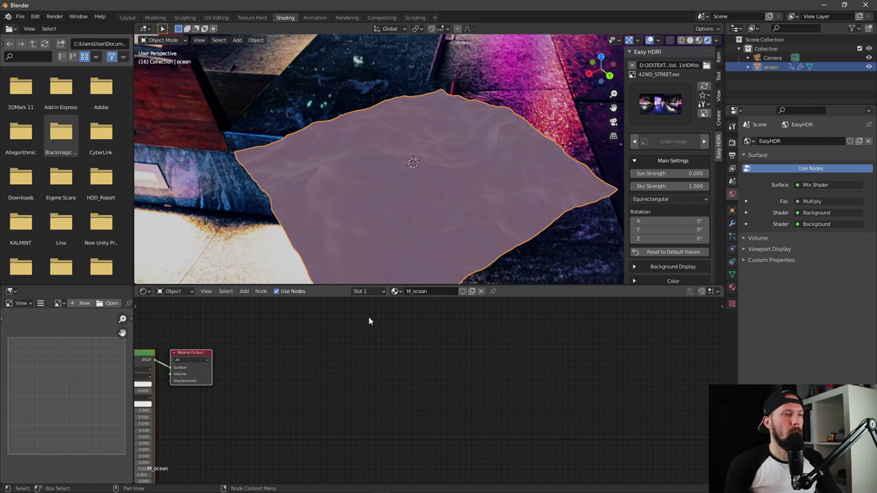
Step: Set the M_ocean Principled BSDF's Metallic to 1.000 and Roughness to 0.000 for a chrome surface
{"action": "key", "text": "Home"}
{"action": "scroll", "coordinate": [468, 162], "scroll_direction": "up", "scroll_amount": 3}
{"action": "scroll", "coordinate": [451, 188], "scroll_direction": "down", "scroll_amount": 1}
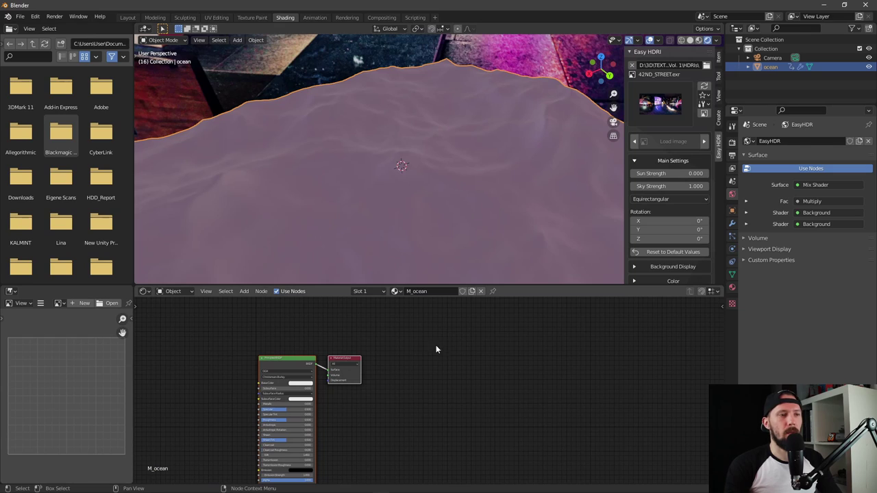
{"action": "middle_click_drag", "start_coordinate": [438, 343], "coordinate": [486, 339]}
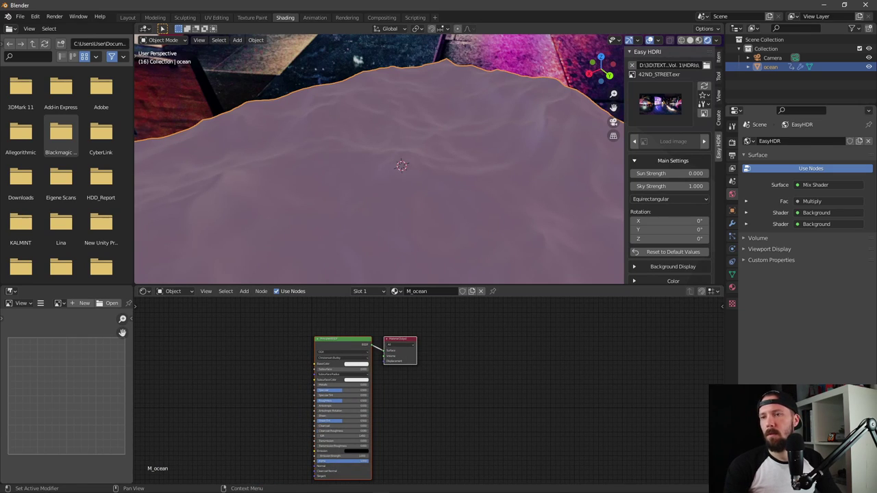
{"action": "scroll", "coordinate": [394, 380], "scroll_direction": "up", "scroll_amount": 1}
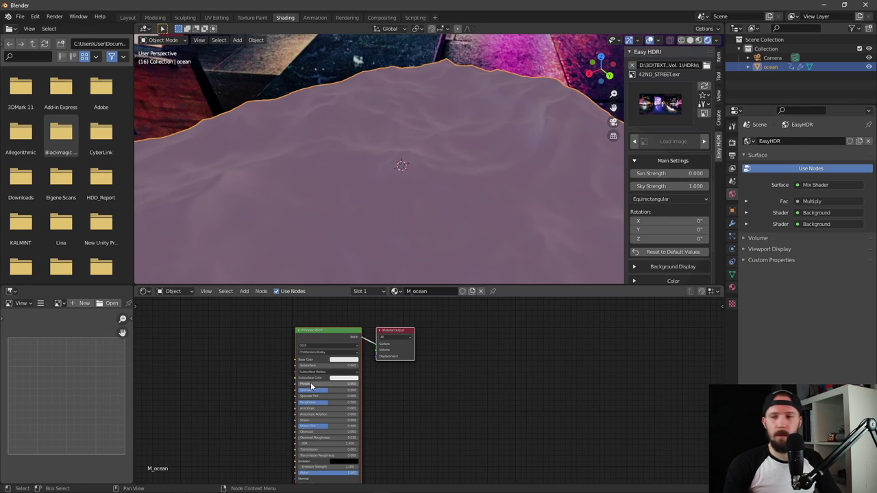
{"action": "left_click_drag", "start_coordinate": [310, 384], "coordinate": [358, 384]}
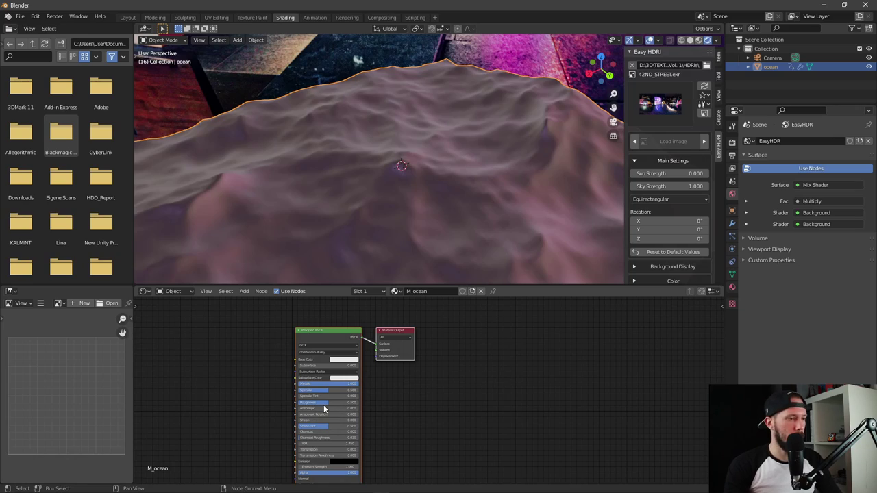
{"action": "left_click_drag", "start_coordinate": [324, 402], "coordinate": [298, 403]}
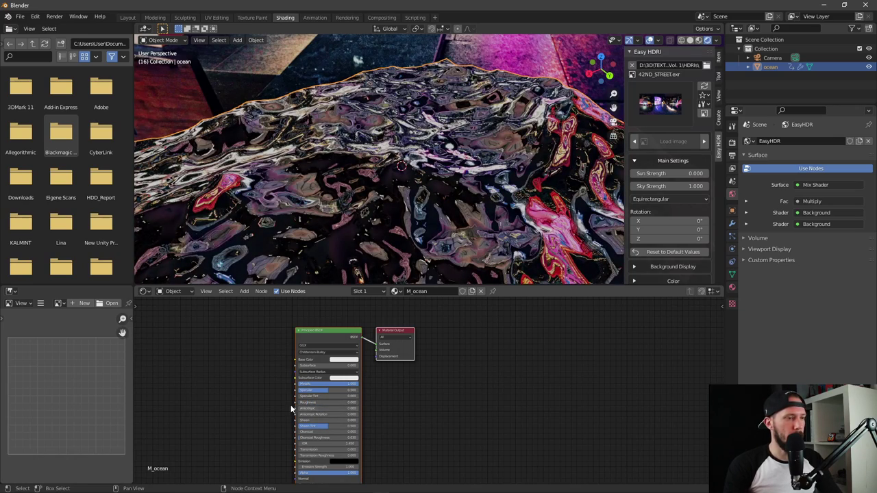
Step: Play the animation and examine the chrome ocean's reflections from several angles
{"action": "mouse_move", "coordinate": [433, 231]}
{"action": "middle_mouse_down"}
{"action": "mouse_move", "coordinate": [455, 230]}
{"action": "mouse_move", "coordinate": [430, 235]}
{"action": "middle_mouse_up"}
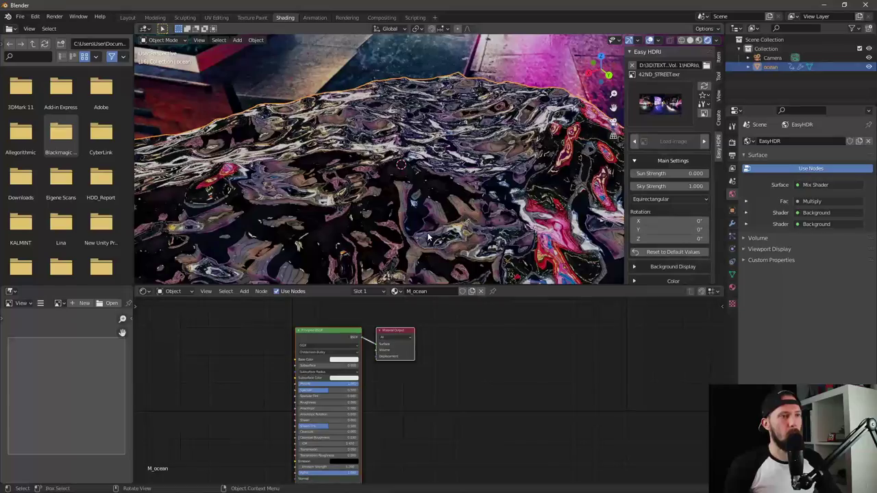
{"action": "key", "text": "space"}
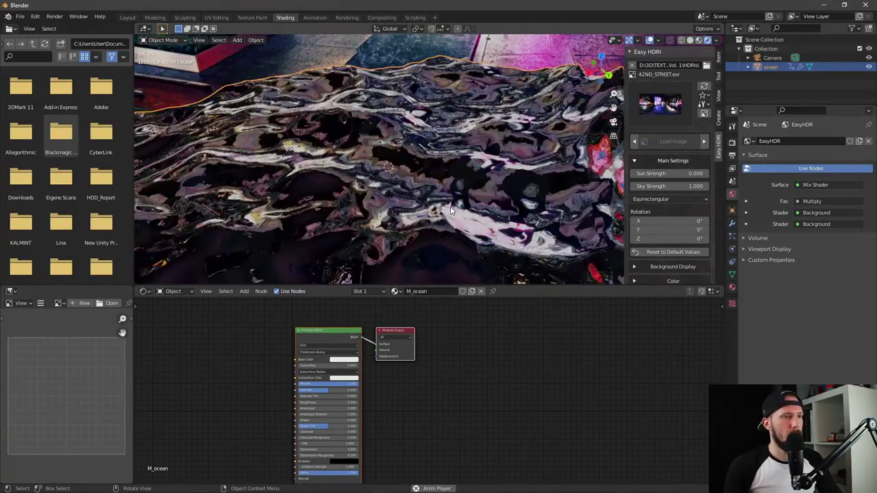
{"action": "middle_click_drag", "start_coordinate": [446, 211], "coordinate": [437, 227]}
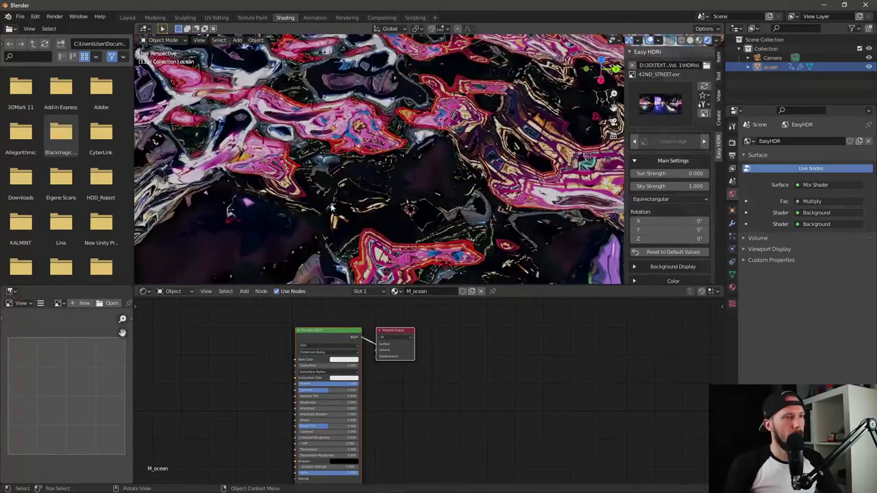
{"action": "scroll", "coordinate": [347, 197], "scroll_direction": "up", "scroll_amount": 4}
{"action": "scroll", "coordinate": [348, 197], "scroll_direction": "down", "scroll_amount": 3}
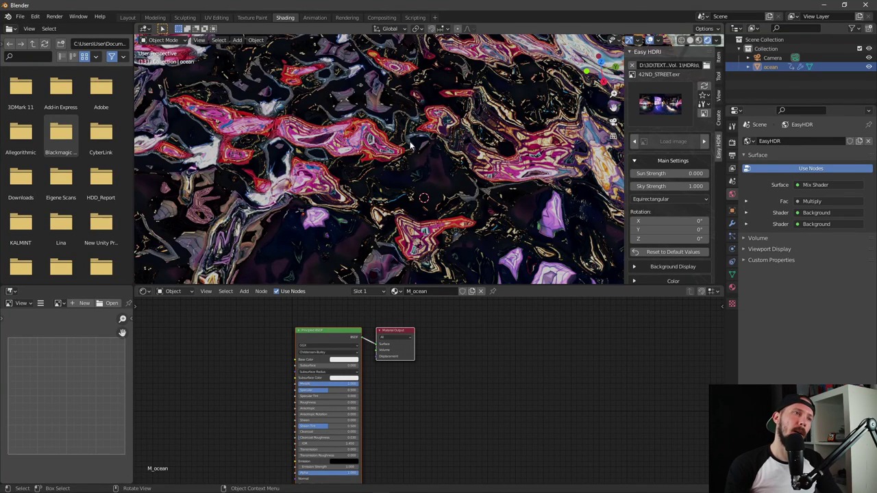
{"action": "middle_click_drag", "start_coordinate": [393, 184], "coordinate": [453, 163]}
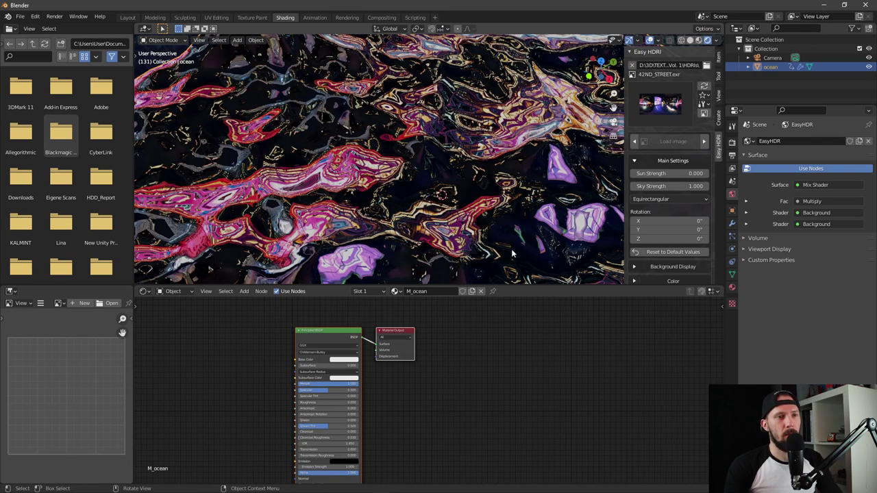
{"action": "middle_click_drag", "start_coordinate": [513, 254], "coordinate": [541, 247]}
Step: Add a Subdivision Surface modifier to the ocean and set its viewport level to 2
{"action": "left_click", "coordinate": [732, 224]}
{"action": "left_click", "coordinate": [806, 141]}
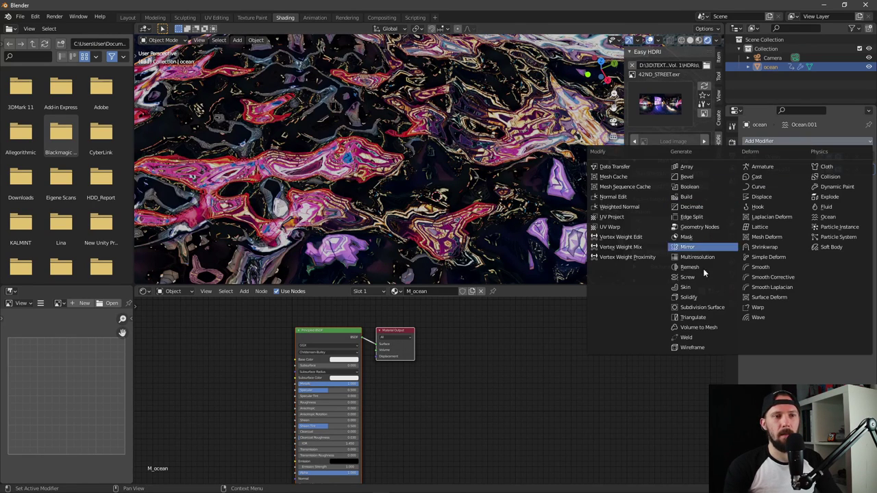
{"action": "left_click", "coordinate": [703, 308]}
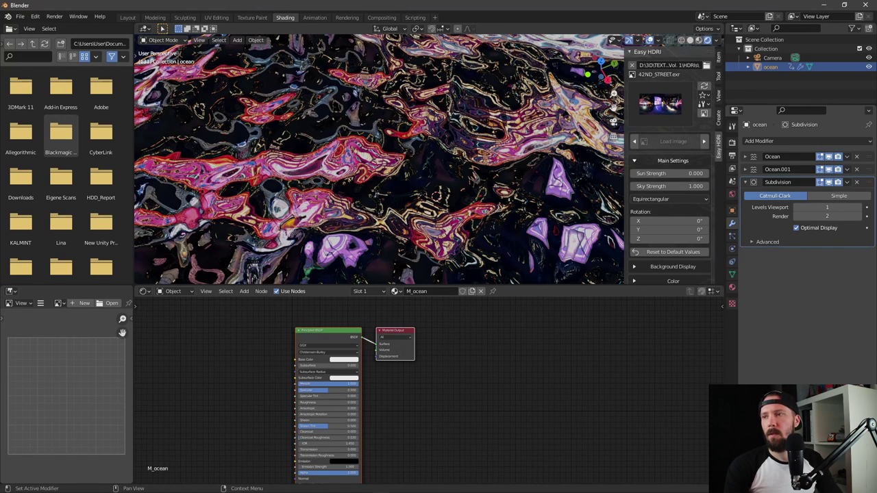
{"action": "left_click", "coordinate": [859, 207]}
Step: Compare the reflections with the Subdivision modifier hidden and shown in the viewport, and play the animation to check the smoothing
{"action": "mouse_move", "coordinate": [438, 179]}
{"action": "middle_mouse_down"}
{"action": "mouse_move", "coordinate": [484, 192]}
{"action": "mouse_move", "coordinate": [449, 192]}
{"action": "middle_mouse_up"}
{"action": "scroll", "coordinate": [484, 192], "scroll_direction": "up", "scroll_amount": 4}
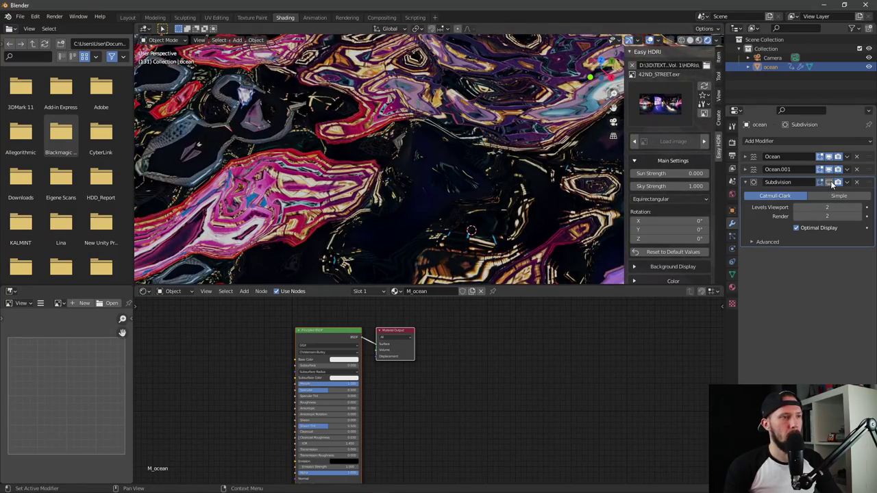
{"action": "left_click", "coordinate": [830, 183]}
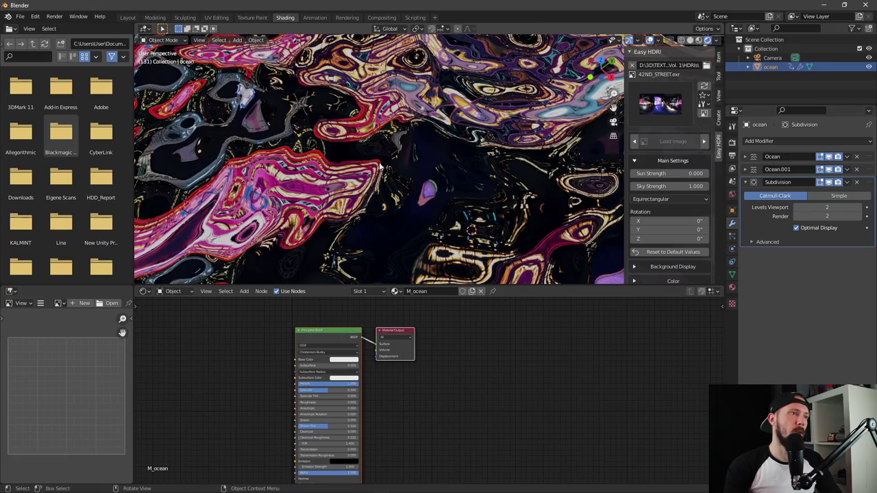
{"action": "key", "text": "space"}
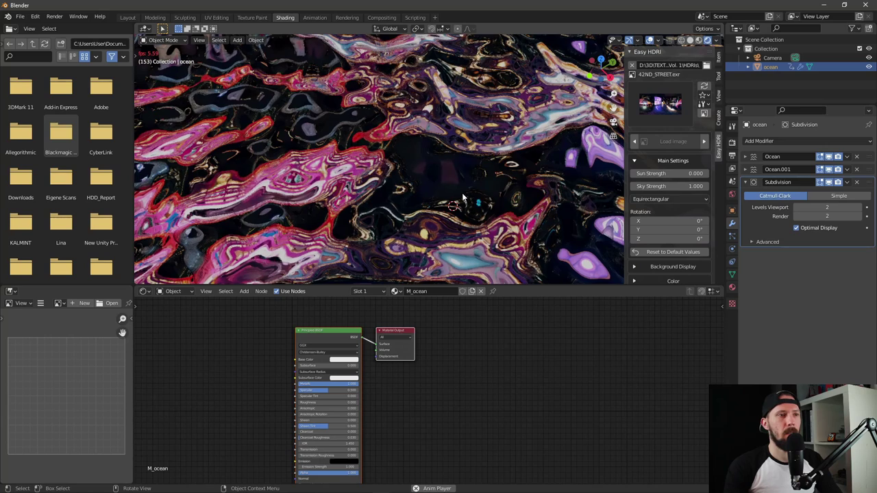
{"action": "key", "text": "space"}
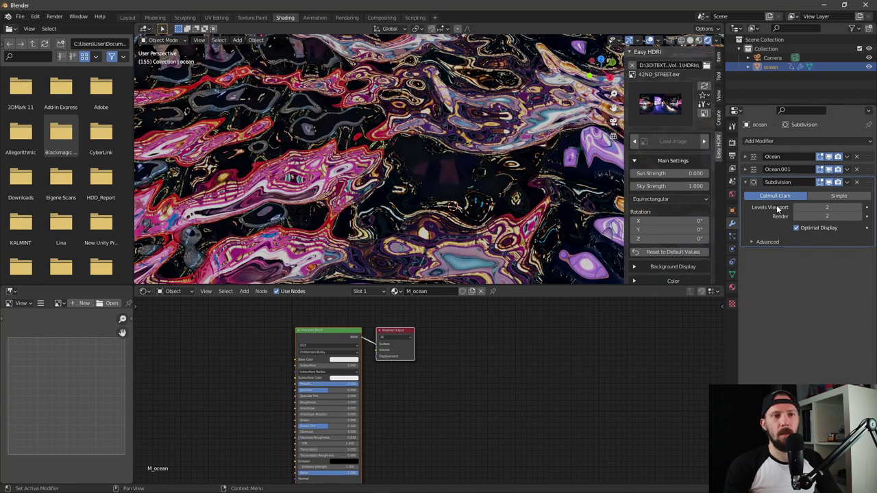
Step: Set the Subdivision modifier's viewport level to 1 and check the ocean surface from a lower angle
{"action": "left_click", "coordinate": [797, 208]}
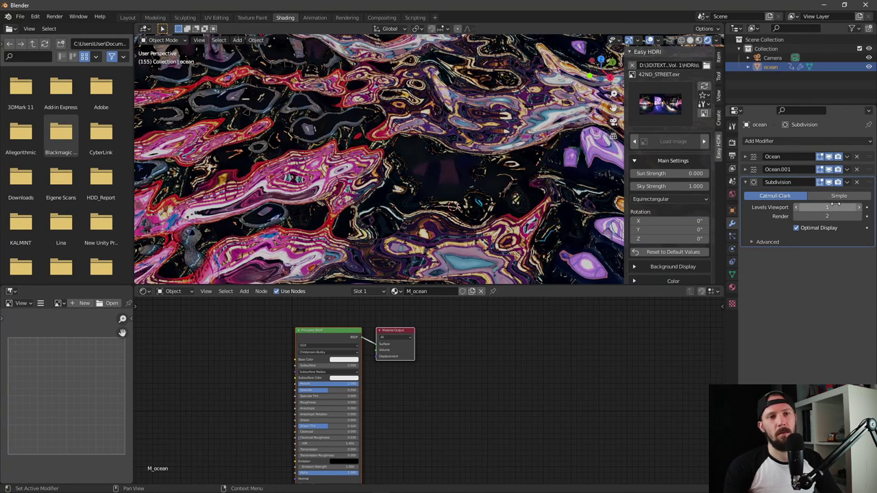
{"action": "middle_click_drag", "start_coordinate": [439, 171], "coordinate": [467, 181]}
{"action": "left_click_drag", "start_coordinate": [468, 181], "coordinate": [491, 175], "text": "alt"}
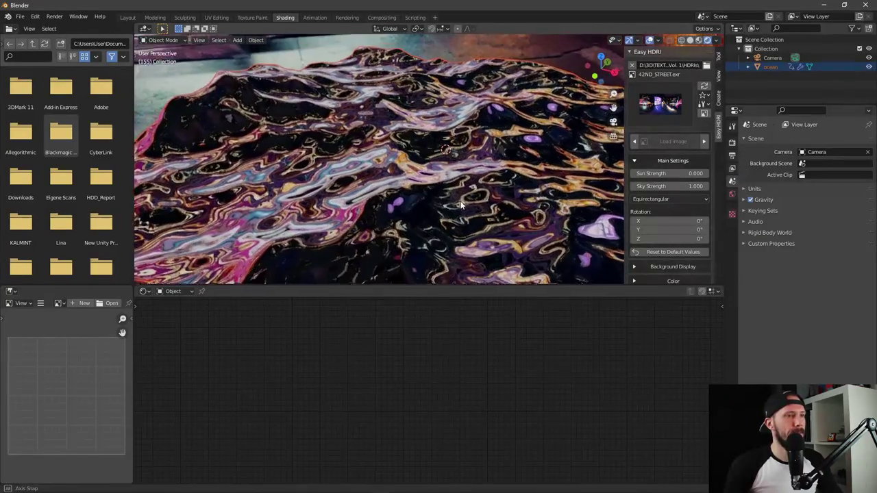
{"action": "left_click_drag", "start_coordinate": [446, 226], "coordinate": [471, 228], "text": "alt"}
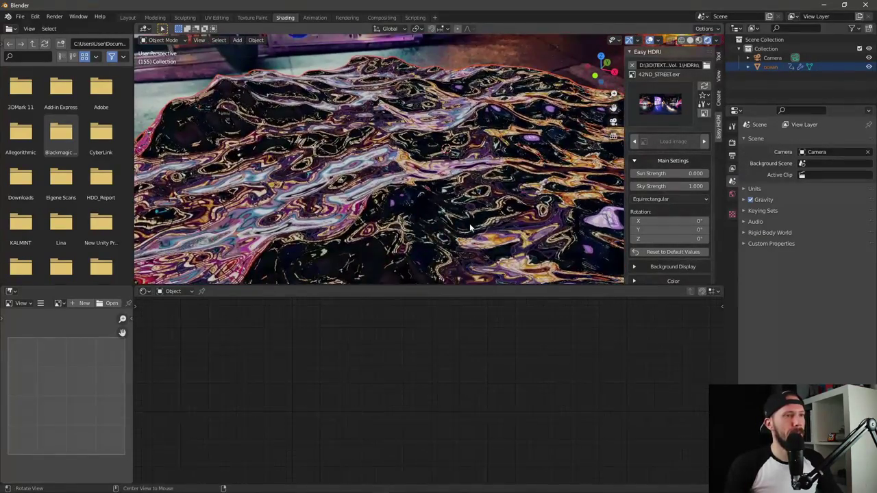
{"action": "middle_click_drag", "start_coordinate": [470, 227], "coordinate": [478, 222]}
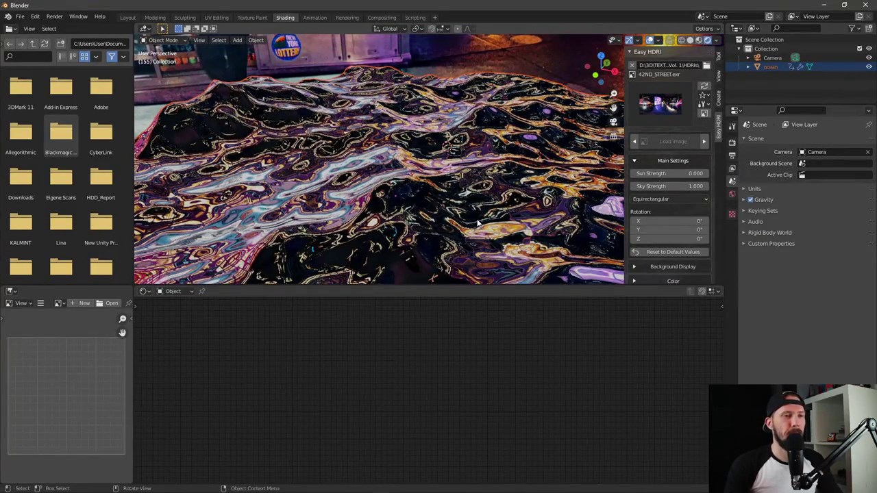
{"action": "key", "text": "shift+a"}
{"action": "mouse_move", "coordinate": [456, 213]}
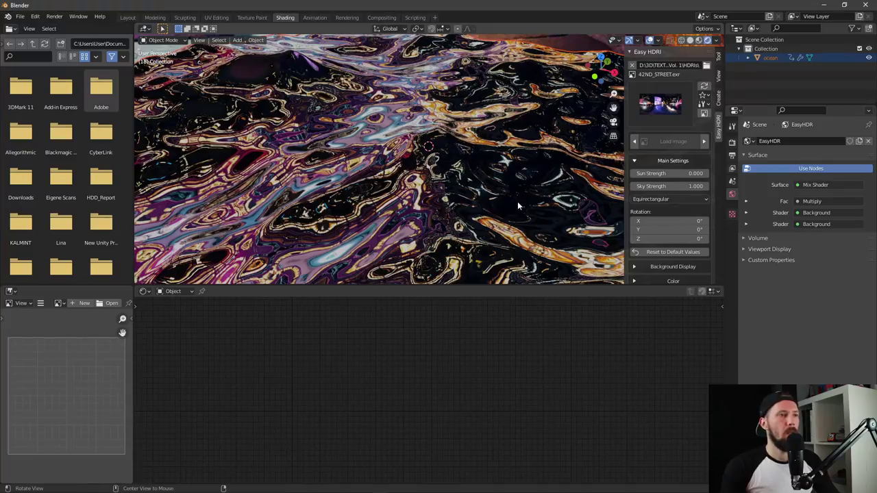
{"action": "middle_click_drag", "start_coordinate": [439, 172], "coordinate": [471, 193]}
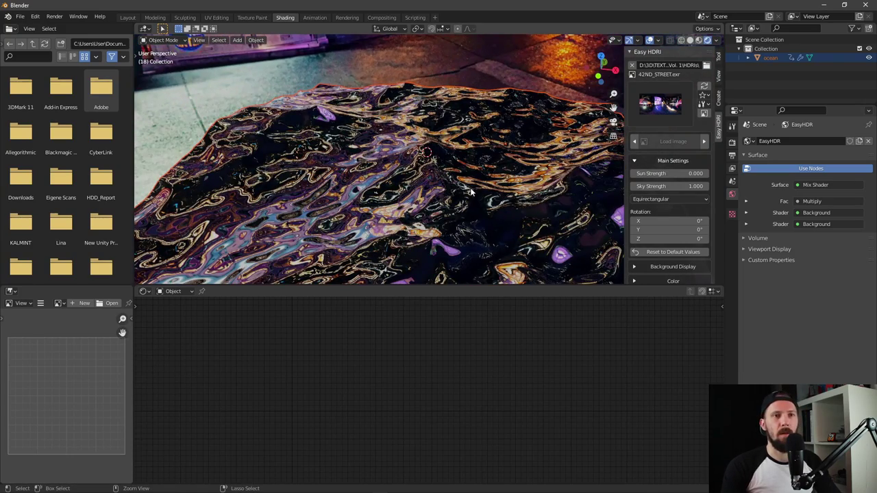
Step: Paste the copied plant object into the ocean scene and scale it down to about 0.28
{"action": "key", "text": "ctrl+v"}
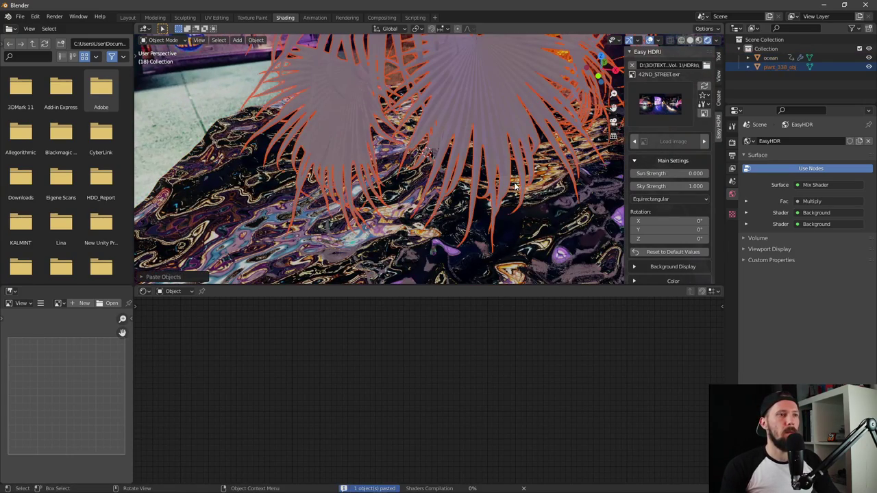
{"action": "middle_click_drag", "start_coordinate": [515, 185], "coordinate": [506, 201]}
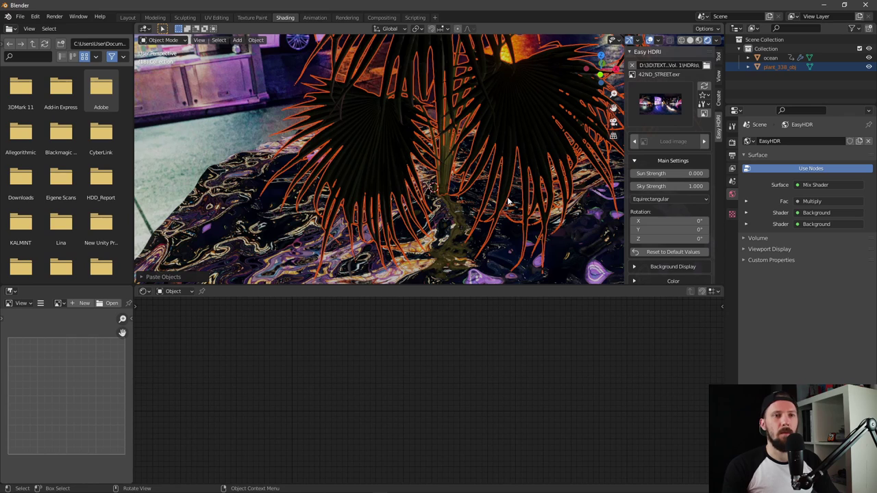
{"action": "middle_click_drag", "start_coordinate": [515, 200], "coordinate": [515, 199]}
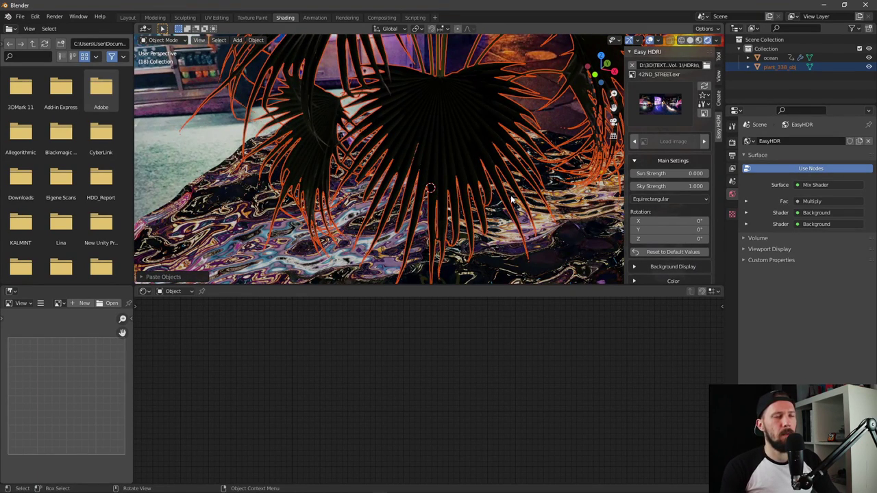
{"action": "middle_click_drag", "start_coordinate": [511, 199], "coordinate": [488, 216], "text": "ctrl"}
{"action": "key", "text": "s"}
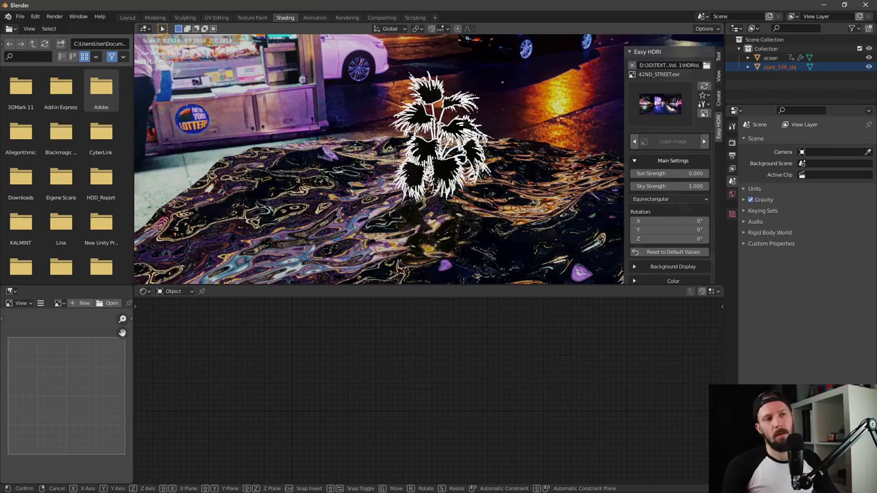
{"action": "left_click", "coordinate": [441, 211]}
{"action": "middle_click_drag", "start_coordinate": [441, 211], "coordinate": [472, 227]}
{"action": "left_click_drag", "start_coordinate": [472, 227], "coordinate": [509, 213], "text": "alt"}
{"action": "scroll", "coordinate": [503, 221], "scroll_direction": "up", "scroll_amount": 3}
{"action": "middle_click_drag", "start_coordinate": [509, 214], "coordinate": [391, 209]}
Step: Switch to the Animation workspace and move the timeline to frame 96
{"action": "left_click", "coordinate": [314, 17]}
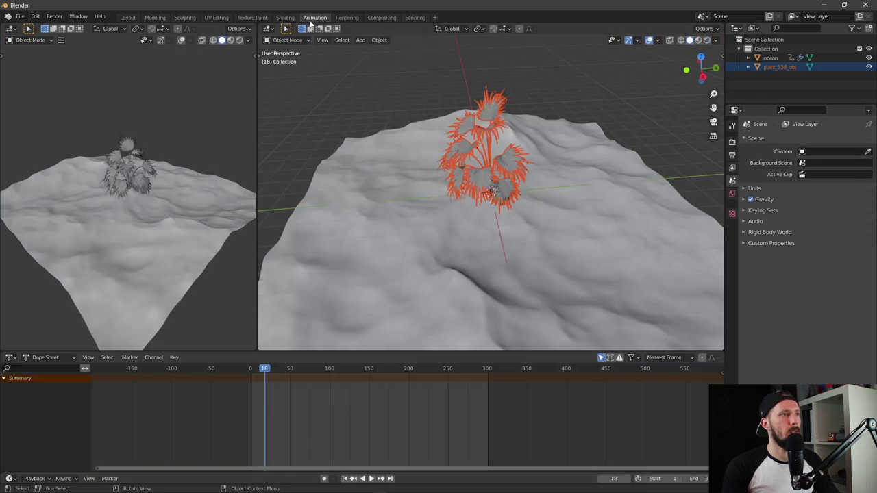
{"action": "left_click_drag", "start_coordinate": [298, 369], "coordinate": [326, 370]}
{"action": "scroll", "coordinate": [477, 232], "scroll_direction": "up", "scroll_amount": 3}
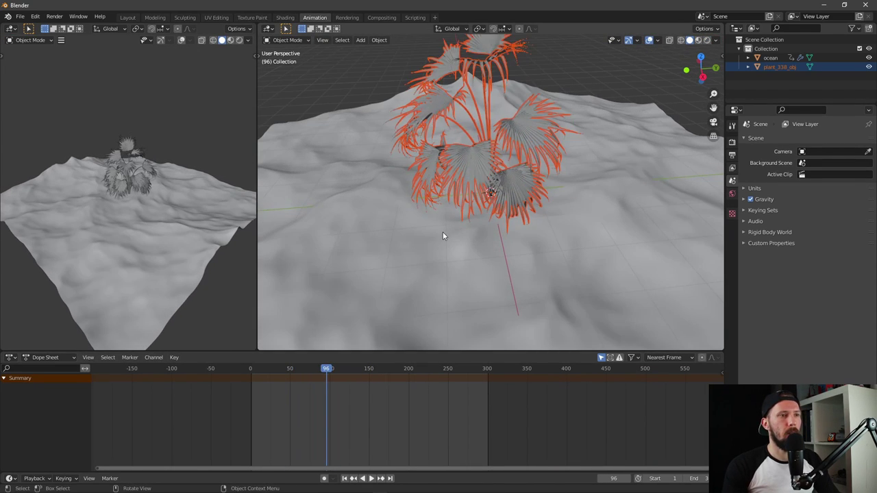
Step: Examine the plant's leaves and stems on the ocean surface from several angles
{"action": "left_click_drag", "start_coordinate": [442, 231], "coordinate": [454, 230], "text": "alt"}
{"action": "scroll", "coordinate": [454, 230], "scroll_direction": "up", "scroll_amount": 4}
{"action": "middle_click_drag", "start_coordinate": [453, 230], "coordinate": [507, 242]}
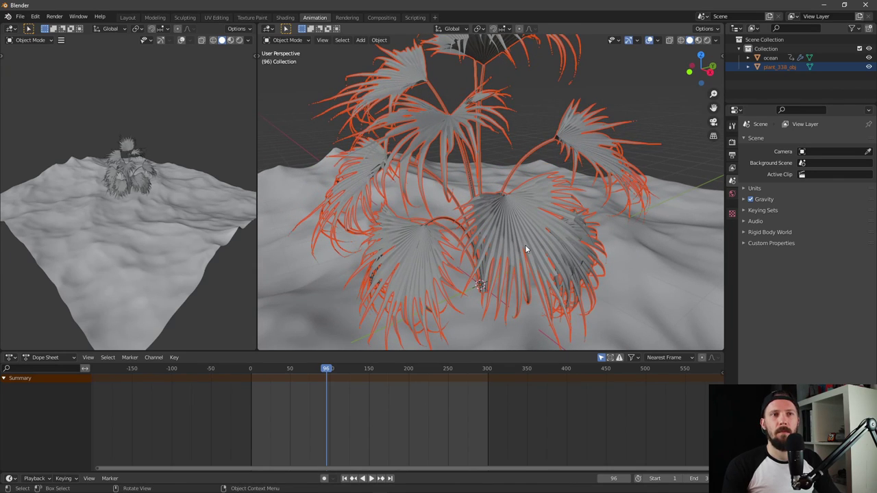
{"action": "middle_click_drag", "start_coordinate": [558, 235], "coordinate": [525, 177]}
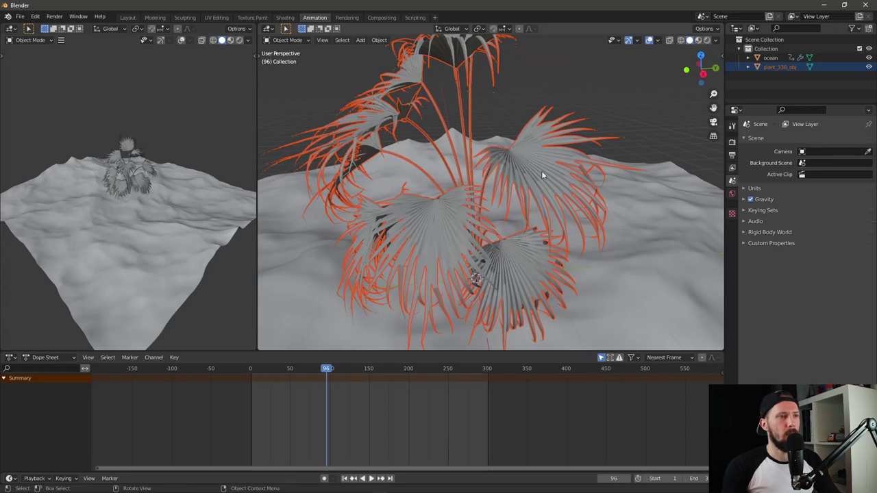
{"action": "middle_click_drag", "start_coordinate": [472, 235], "coordinate": [558, 247]}
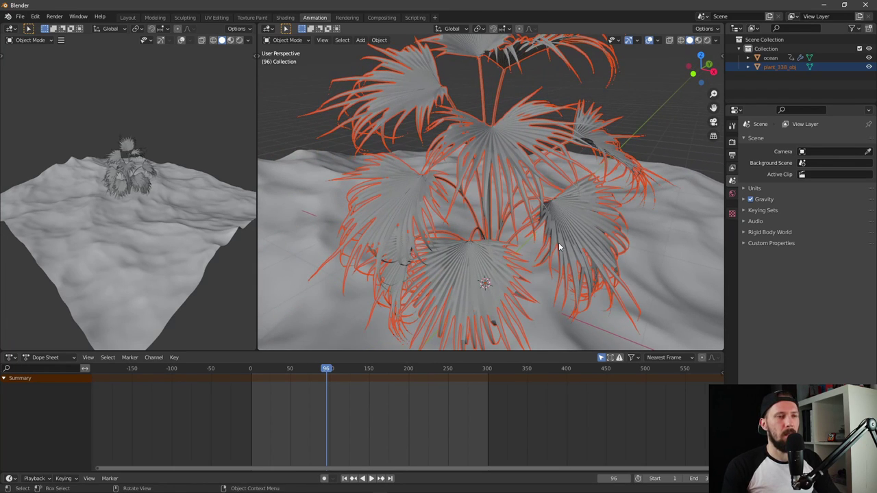
{"action": "middle_click_drag", "start_coordinate": [629, 199], "coordinate": [604, 206]}
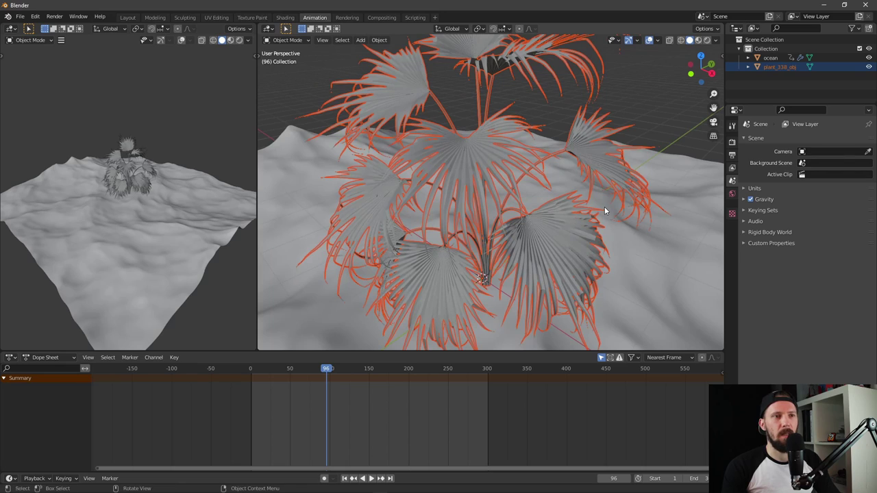
{"action": "middle_click_drag", "start_coordinate": [483, 226], "coordinate": [525, 223]}
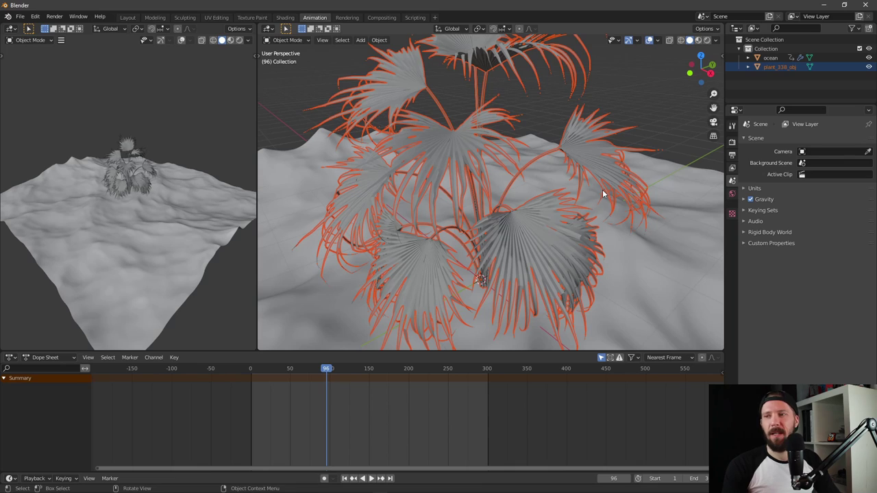
{"action": "middle_click_drag", "start_coordinate": [565, 218], "coordinate": [639, 121]}
Step: Return to frame 0 and add a Simple Deform modifier to the plant
{"action": "left_click_drag", "start_coordinate": [326, 368], "coordinate": [235, 372]}
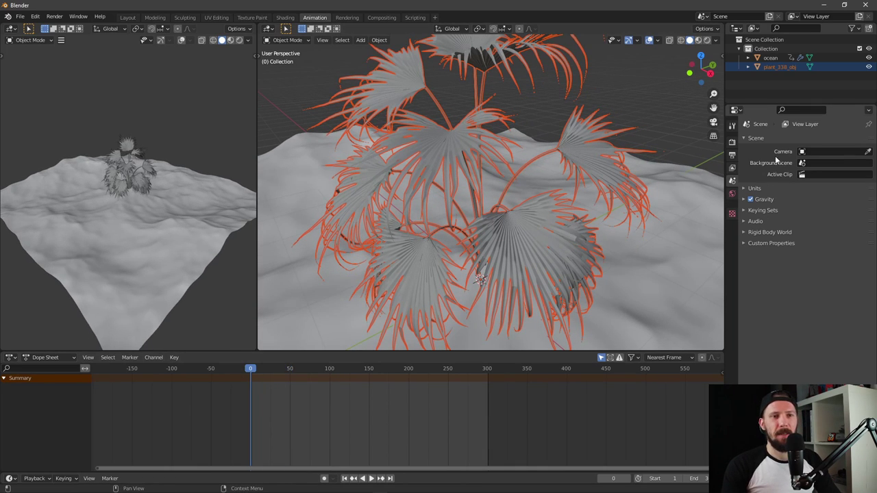
{"action": "middle_click_drag", "start_coordinate": [476, 218], "coordinate": [506, 222]}
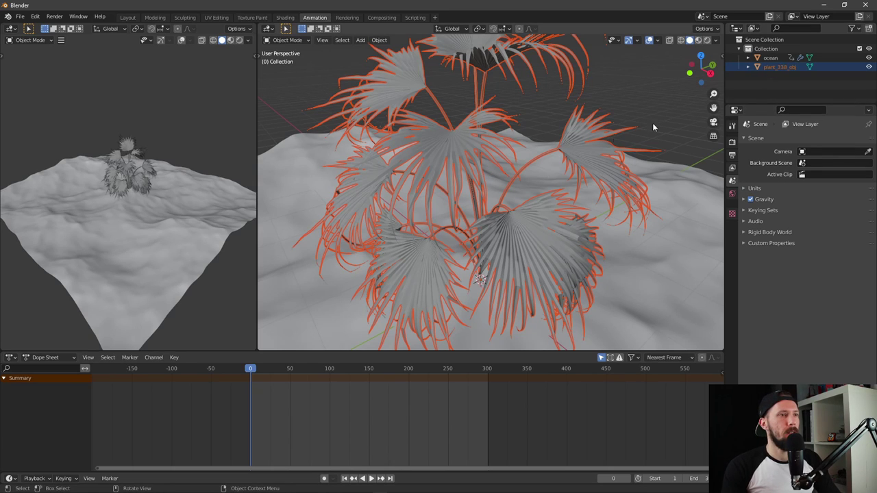
{"action": "left_click", "coordinate": [778, 66]}
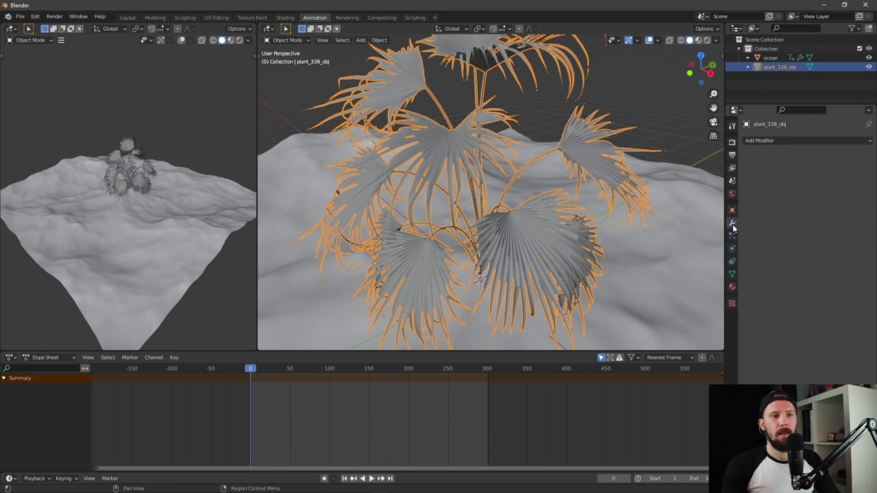
{"action": "key", "text": "t"}
{"action": "key", "text": "t"}
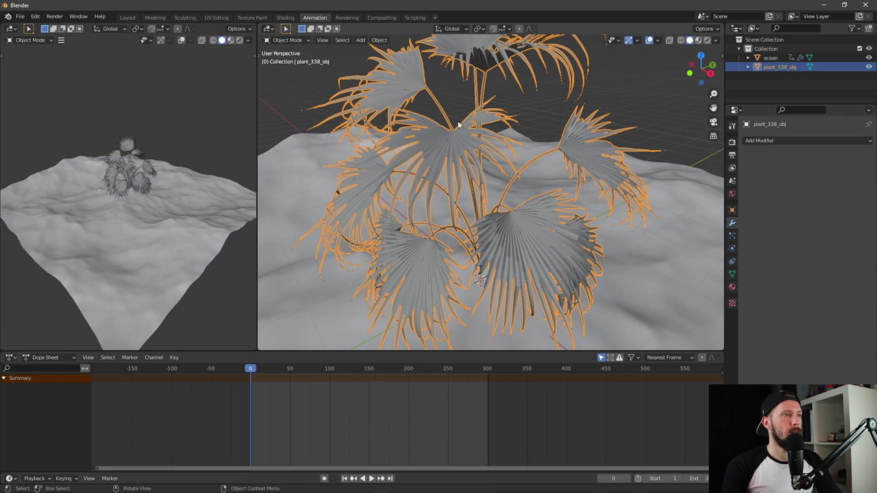
{"action": "left_click", "coordinate": [781, 141]}
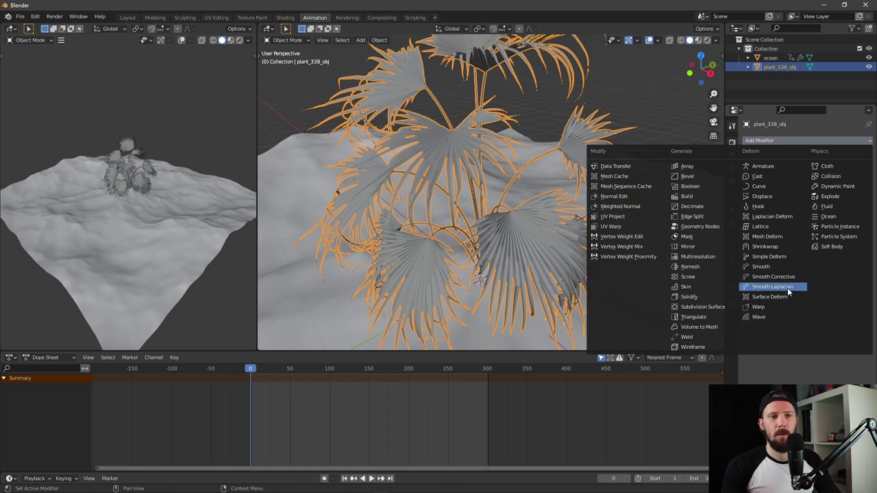
{"action": "left_click", "coordinate": [794, 258]}
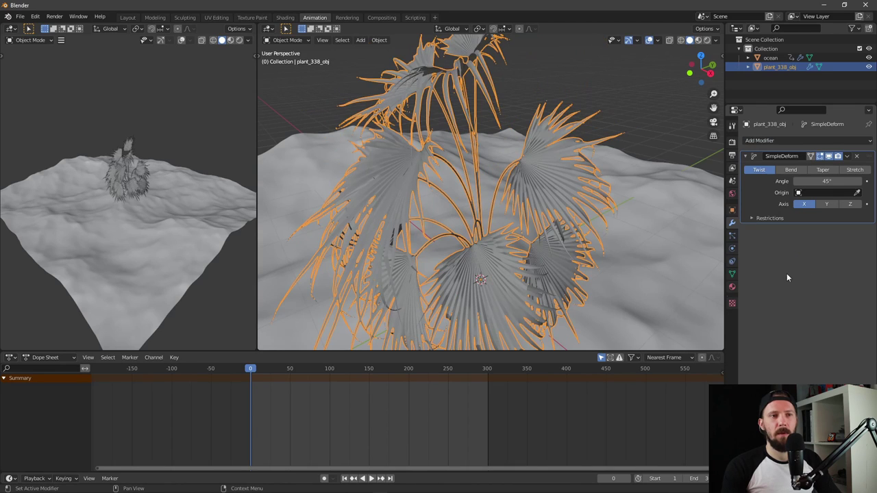
Step: Set the plant's Simple Deform to Bend on the Y axis and keyframe its angle at 45.5° on frame 0
{"action": "left_click", "coordinate": [790, 169]}
{"action": "left_click", "coordinate": [803, 204]}
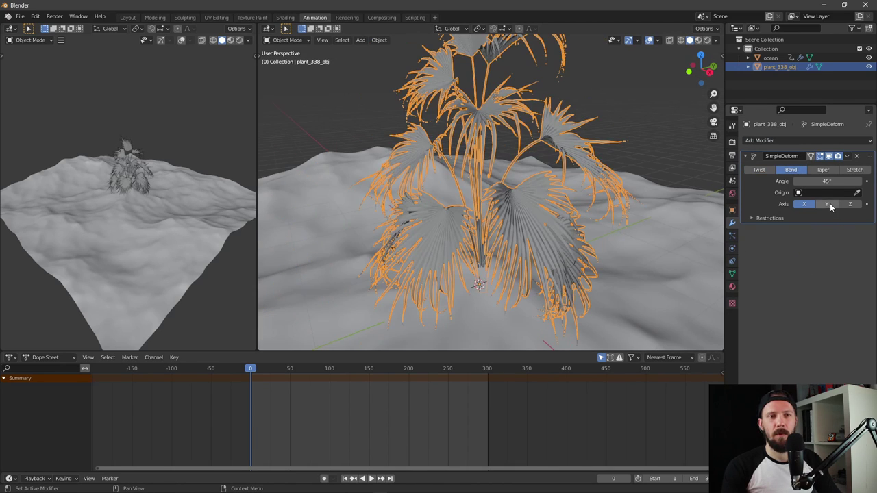
{"action": "left_click", "coordinate": [828, 204]}
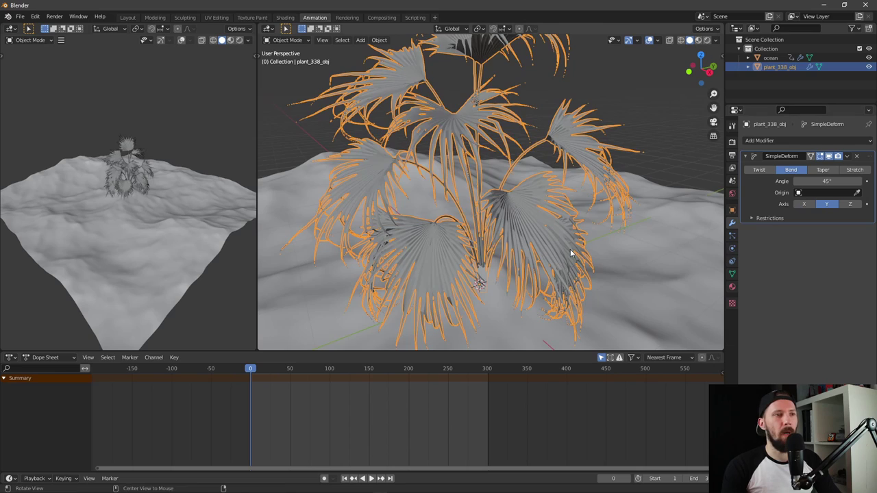
{"action": "mouse_move", "coordinate": [824, 185]}
{"action": "left_mouse_down"}
{"action": "mouse_move", "coordinate": [812, 185]}
{"action": "mouse_move", "coordinate": [827, 181]}
{"action": "left_mouse_up"}
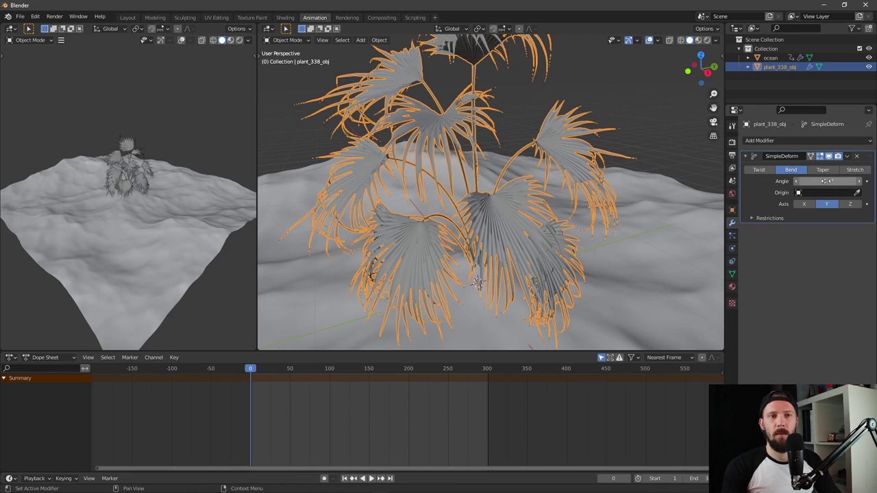
{"action": "left_click", "coordinate": [867, 181]}
Step: Set the plant's bend angle to 49.9° at frame 150 and keyframe it
{"action": "left_click_drag", "start_coordinate": [330, 369], "coordinate": [371, 370]}
{"action": "key", "text": "space"}
{"action": "key", "text": "Escape"}
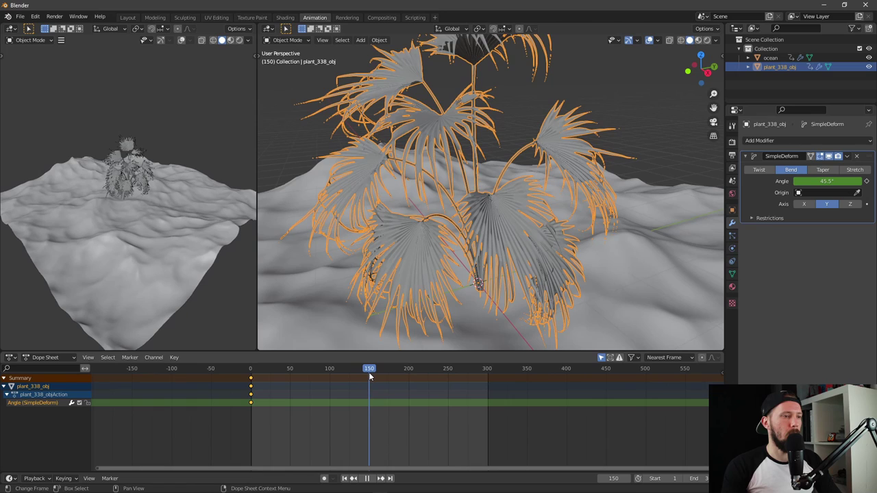
{"action": "left_click_drag", "start_coordinate": [825, 183], "coordinate": [844, 183]}
{"action": "left_click", "coordinate": [867, 181]}
Step: Copy the bend angle keyframe from frame 0 to frame 300 so the motion loops
{"action": "left_click_drag", "start_coordinate": [413, 366], "coordinate": [486, 376]}
{"action": "key", "text": "space"}
{"action": "left_click_drag", "start_coordinate": [237, 401], "coordinate": [267, 423]}
{"action": "key", "text": "ctrl+c"}
{"action": "key", "text": "ctrl+v"}
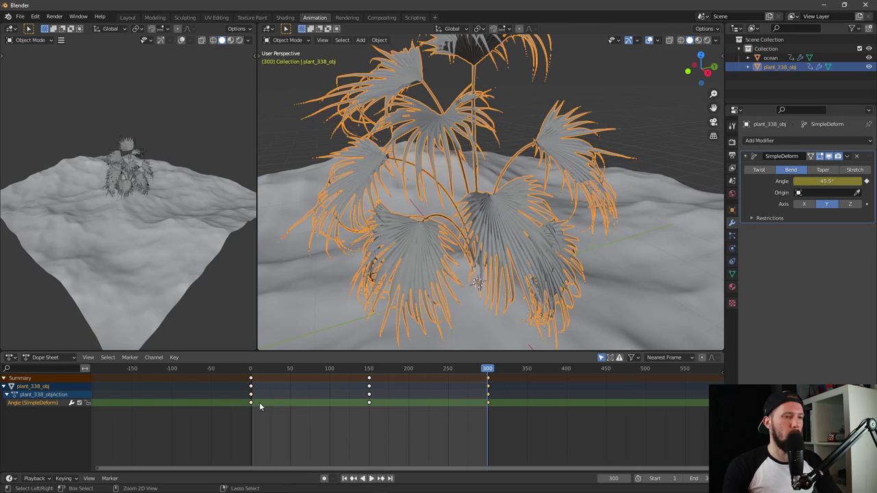
Step: Play and scrub through the timeline to check the plant's bending motion
{"action": "key", "text": "shift+ctrl+space"}
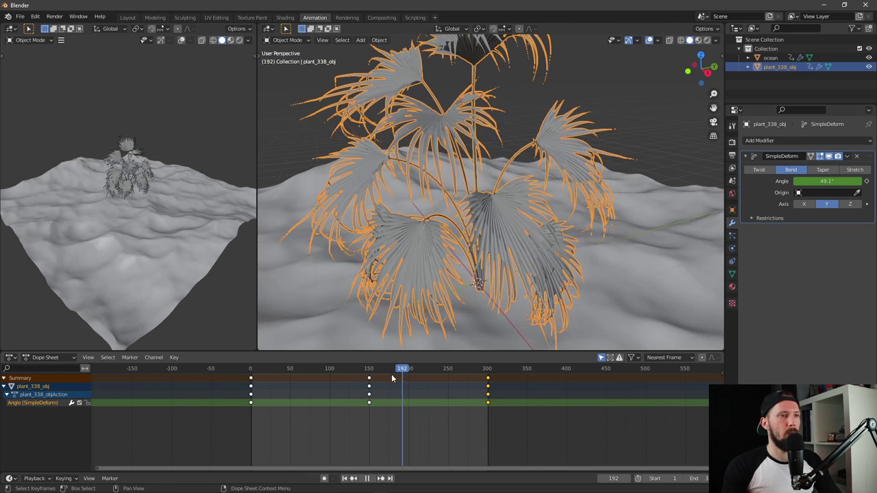
{"action": "left_click_drag", "start_coordinate": [311, 380], "coordinate": [480, 378]}
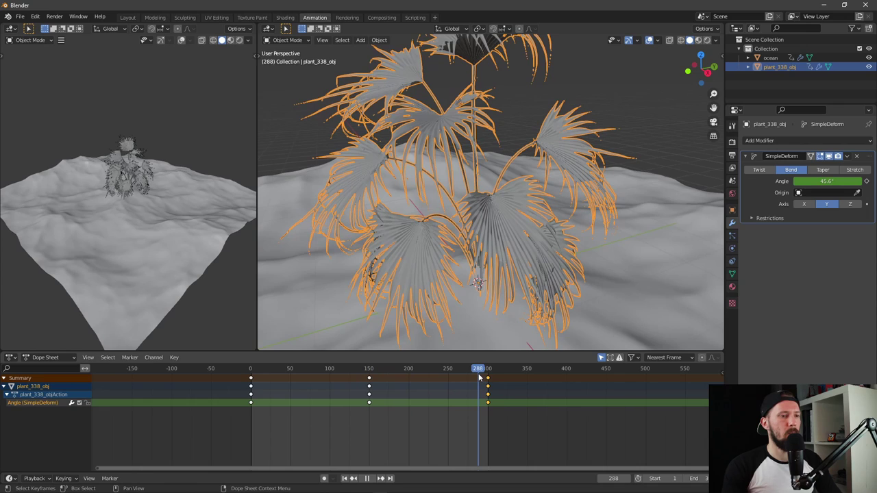
{"action": "key", "text": "space"}
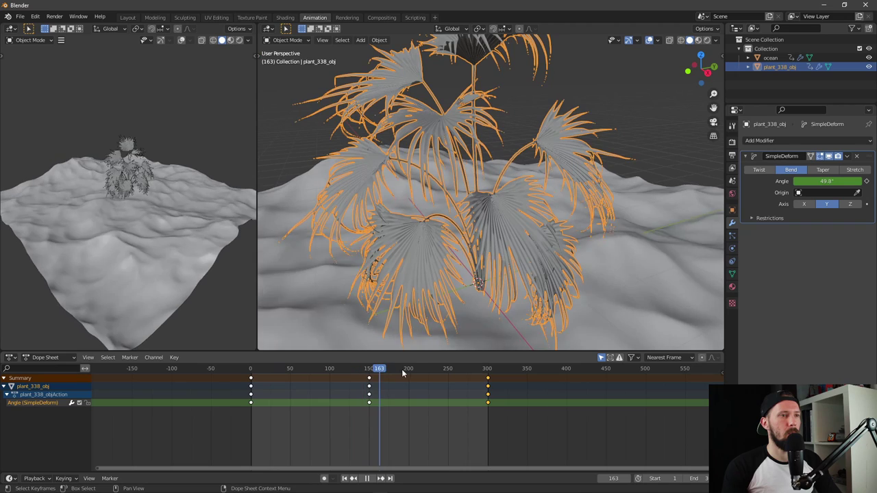
{"action": "mouse_move", "coordinate": [408, 370]}
{"action": "left_mouse_down"}
{"action": "mouse_move", "coordinate": [299, 373]}
{"action": "mouse_move", "coordinate": [403, 371]}
{"action": "left_mouse_up"}
{"action": "key", "text": "space"}
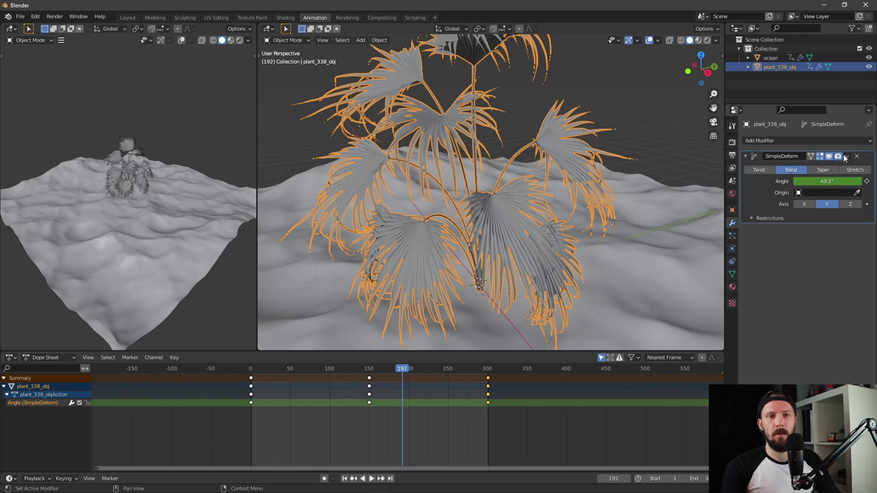
Step: Duplicate the plant's Simple Deform modifier and set the copy to the Z axis with an angle of 32.5°
{"action": "left_click", "coordinate": [846, 157]}
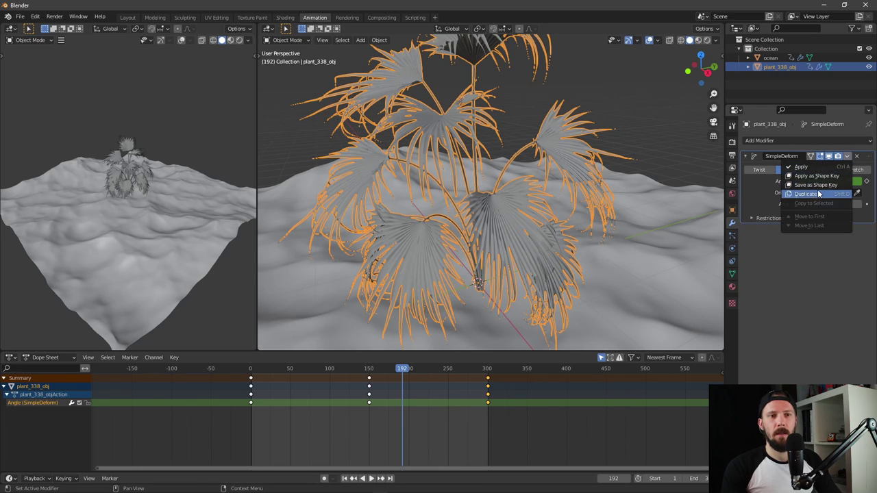
{"action": "left_click", "coordinate": [816, 194]}
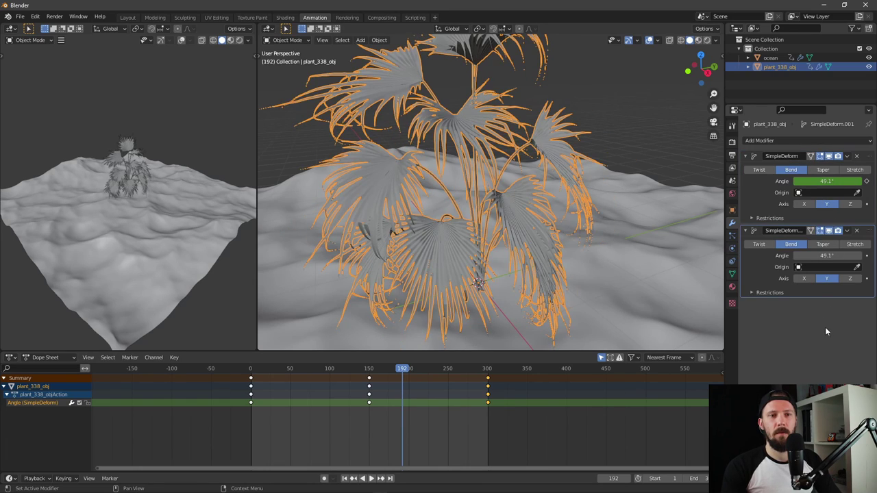
{"action": "left_click", "coordinate": [850, 278]}
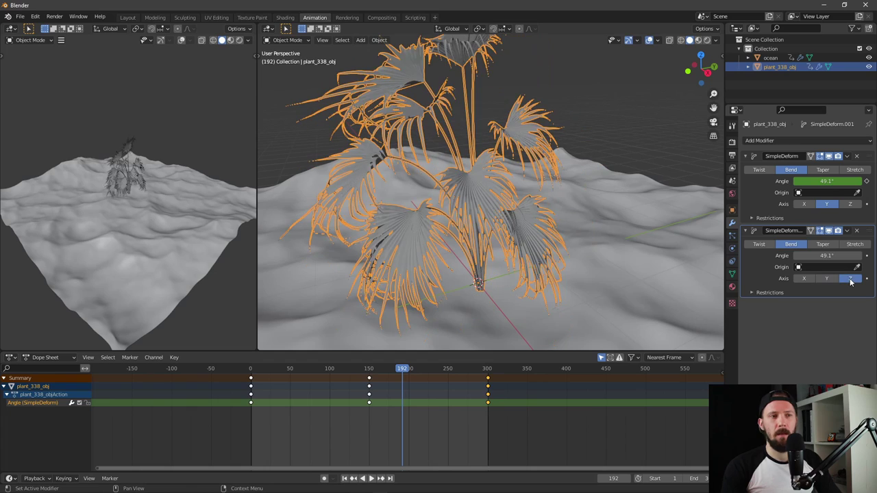
{"action": "left_click_drag", "start_coordinate": [827, 256], "coordinate": [794, 256]}
{"action": "left_click", "coordinate": [805, 278]}
{"action": "left_click", "coordinate": [844, 280]}
Step: Keyframe the duplicated modifier's bend angle at frame 0 and move the timeline to frame 150
{"action": "left_click_drag", "start_coordinate": [401, 370], "coordinate": [254, 385]}
{"action": "key", "text": "space"}
{"action": "left_click", "coordinate": [250, 385]}
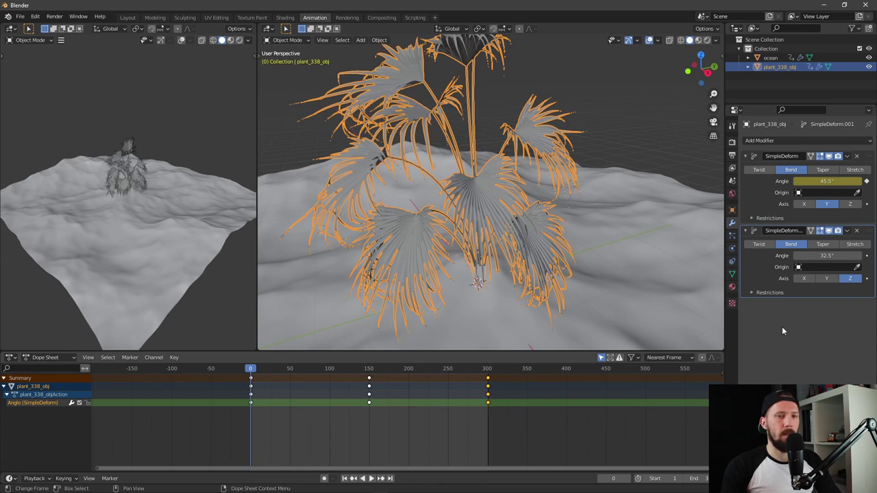
{"action": "left_click", "coordinate": [867, 257]}
{"action": "left_click_drag", "start_coordinate": [299, 372], "coordinate": [368, 377]}
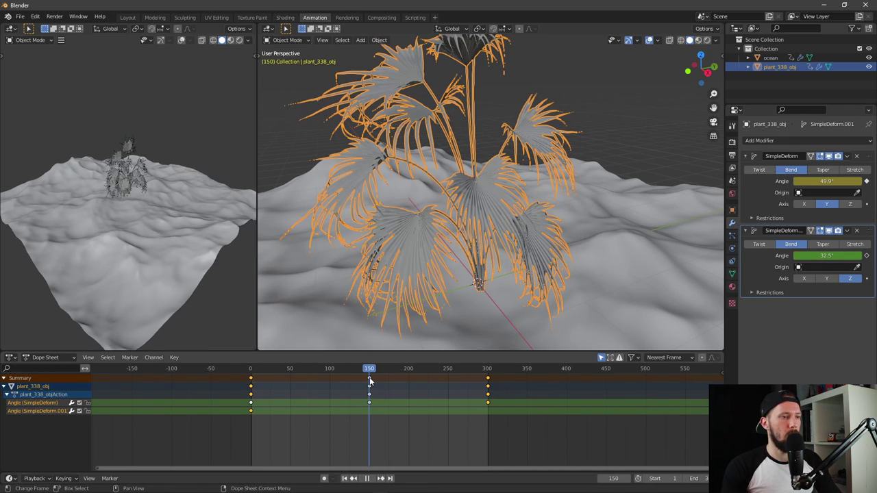
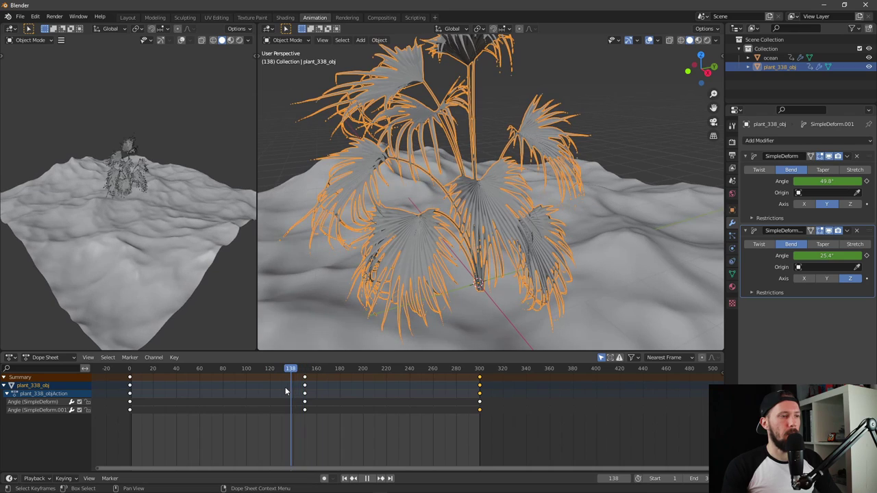
Step: Shift the second Simple Deform modifier's angle keyframes about 128 frames earlier, placing two of them near frames 22 and 172
{"action": "left_click_drag", "start_coordinate": [512, 434], "coordinate": [116, 409]}
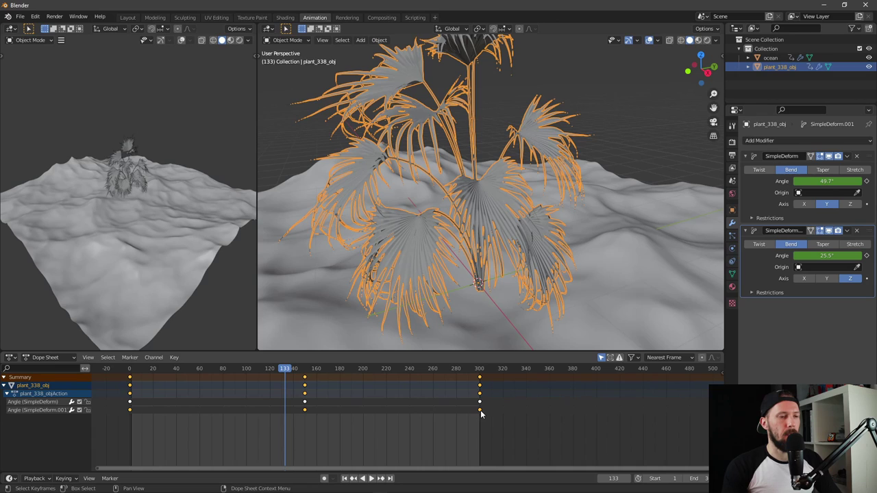
{"action": "key", "text": "g"}
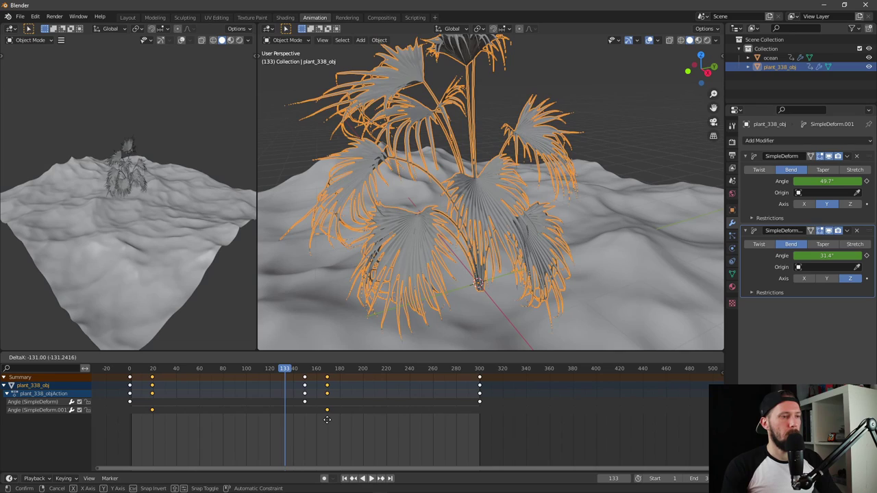
{"action": "left_click", "coordinate": [330, 422]}
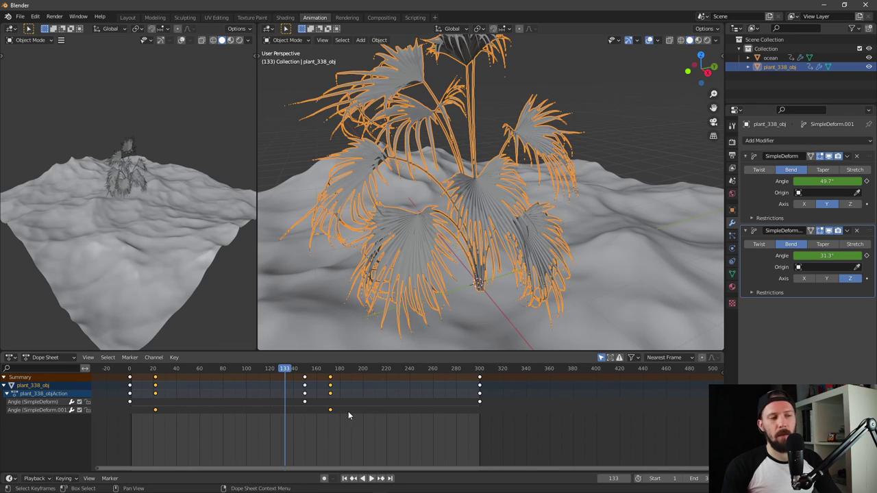
Step: Play and scrub the timeline to check the plant's combined bending with the offset keyframes
{"action": "key", "text": "space"}
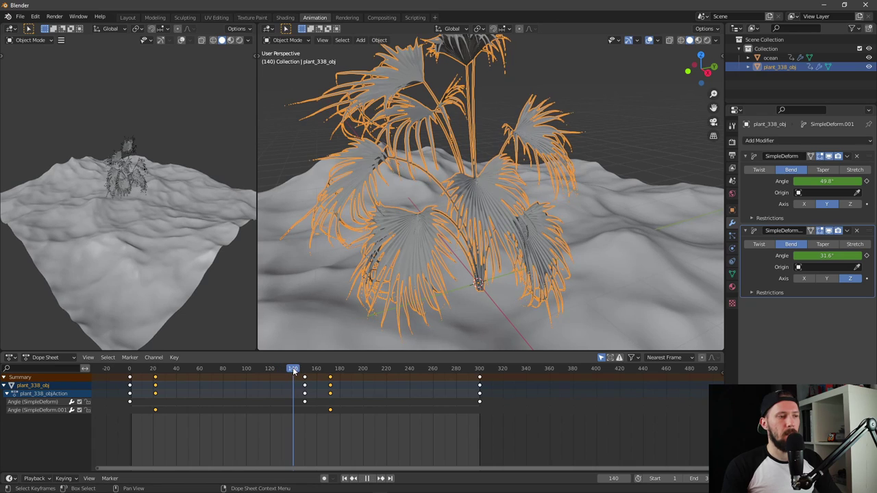
{"action": "left_click_drag", "start_coordinate": [387, 377], "coordinate": [348, 380]}
{"action": "key", "text": "space"}
{"action": "middle_click_drag", "start_coordinate": [399, 409], "coordinate": [520, 410]}
{"action": "left_click_drag", "start_coordinate": [481, 372], "coordinate": [452, 375]}
{"action": "key", "text": "space"}
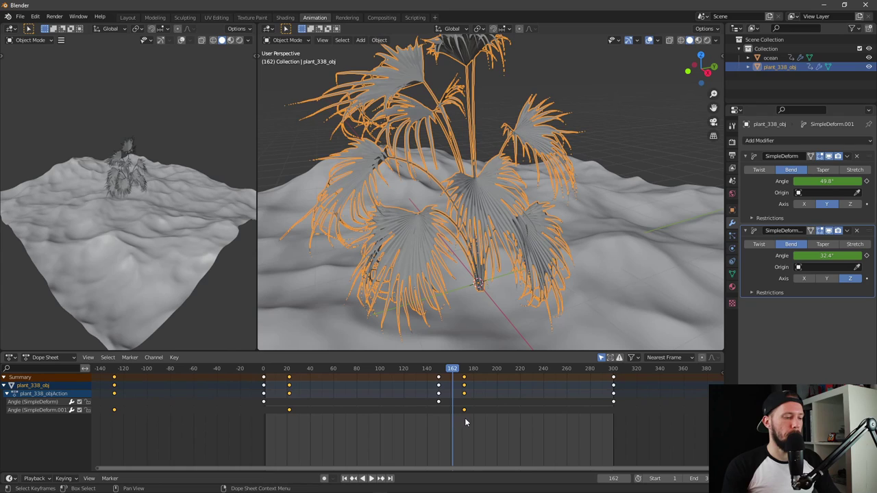
Step: Try to set the second modifier's angle keyframes to Make Cyclic extrapolation, check it near frame 293, and undo
{"action": "key", "text": "shift+e"}
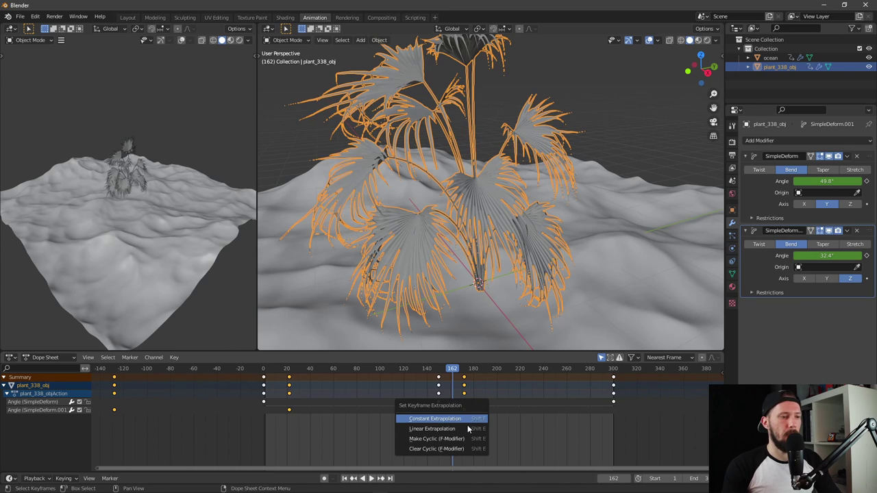
{"action": "left_click", "coordinate": [440, 439]}
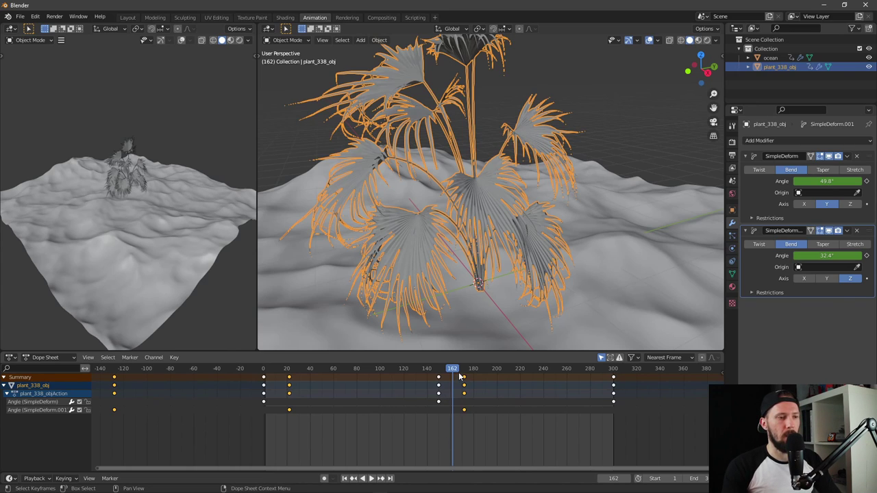
{"action": "left_click_drag", "start_coordinate": [459, 374], "coordinate": [607, 381]}
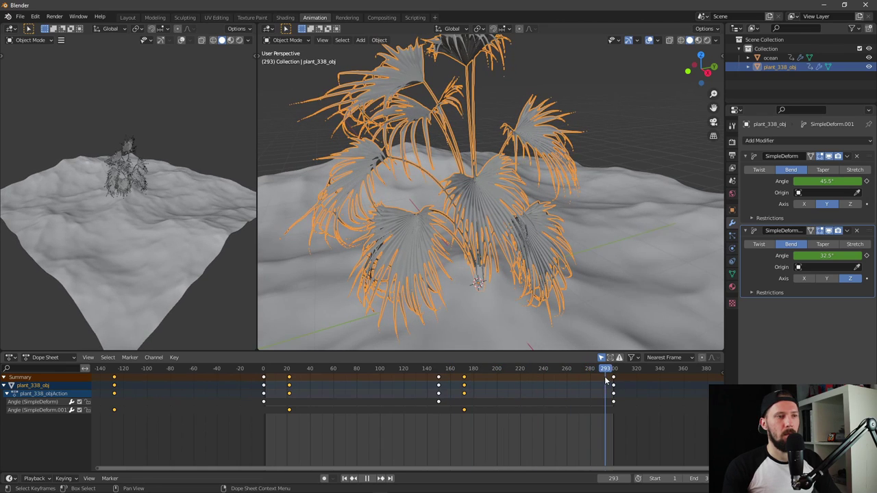
{"action": "key", "text": "space"}
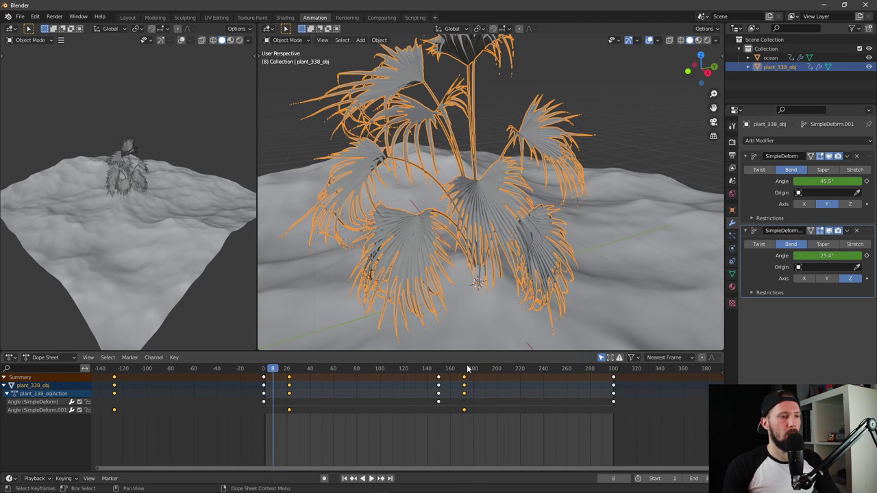
{"action": "key", "text": "ctrl+z"}
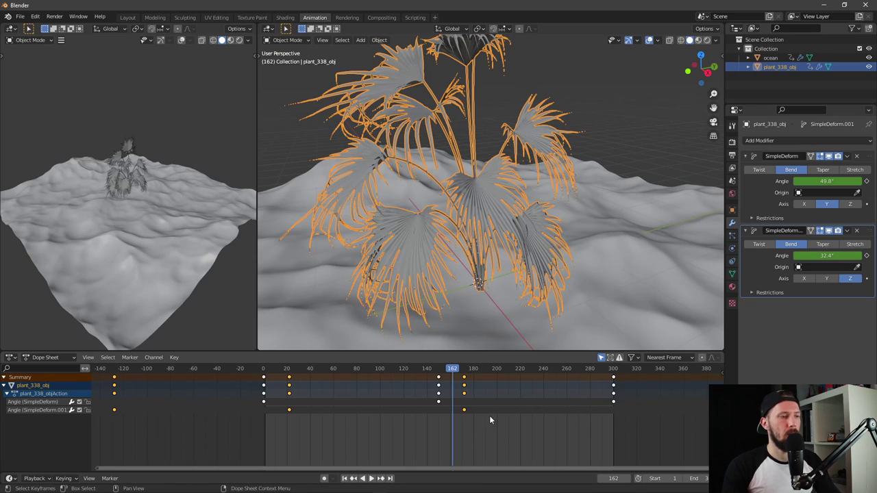
Step: Select all angle keyframes of the second Simple Deform modifier and set their extrapolation to Make Cyclic
{"action": "left_click", "coordinate": [464, 411]}
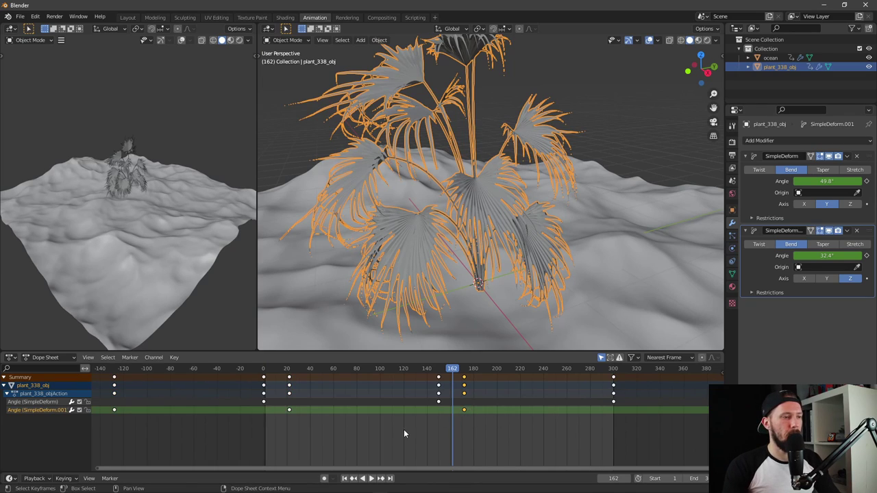
{"action": "left_click", "coordinate": [403, 431]}
{"action": "left_click", "coordinate": [464, 411]}
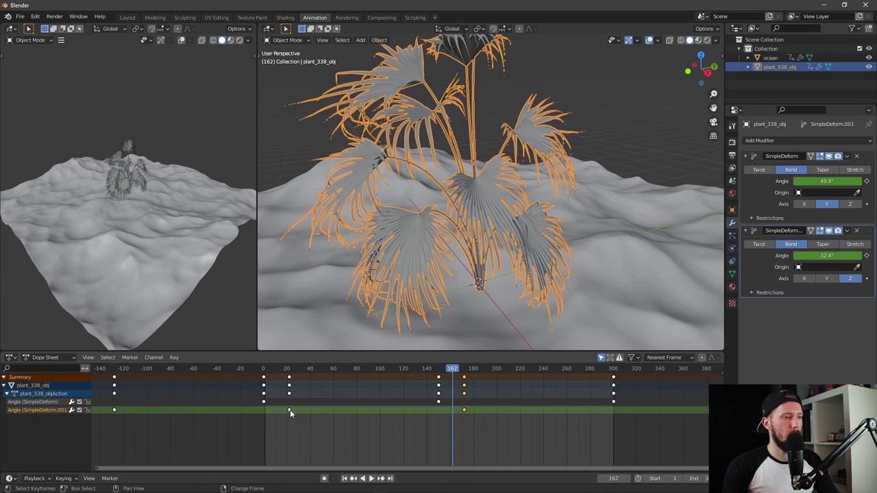
{"action": "left_click", "coordinate": [115, 410], "text": "shift"}
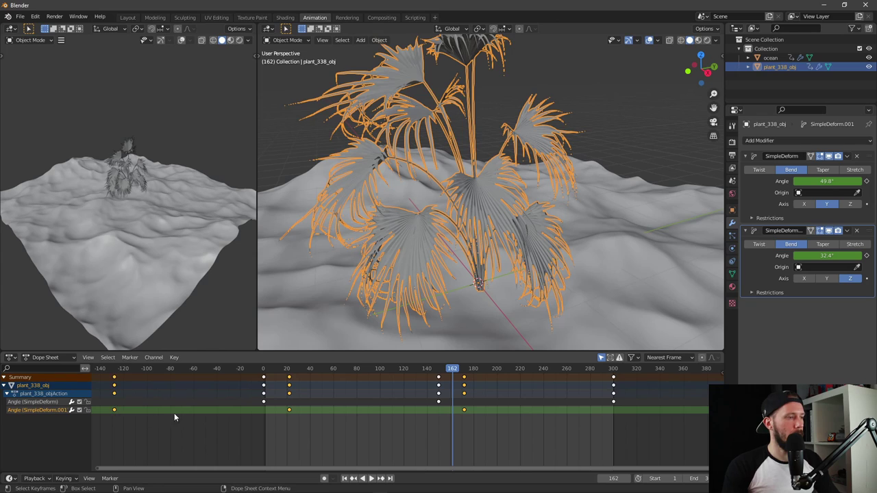
{"action": "key", "text": "shift+e"}
{"action": "left_click", "coordinate": [446, 413]}
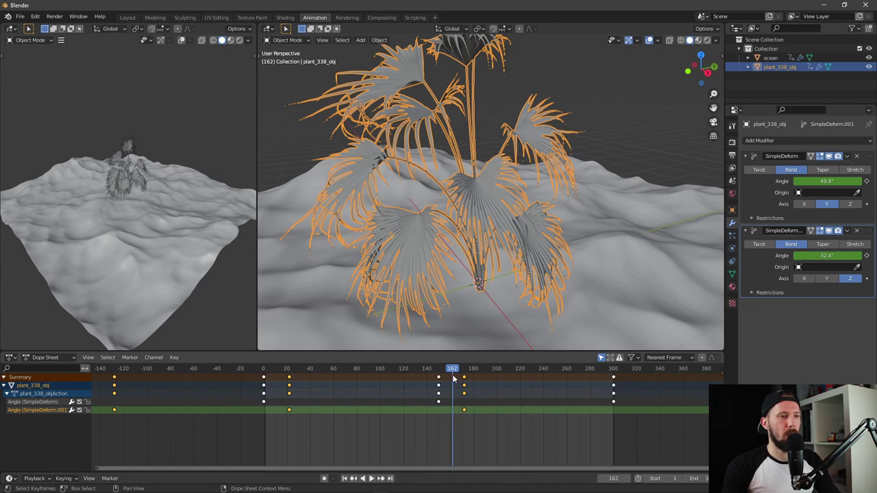
Step: Play and scrub across the end of the frame range to check that the second bend loops cleanly
{"action": "left_click_drag", "start_coordinate": [452, 370], "coordinate": [584, 370]}
{"action": "key", "text": "space"}
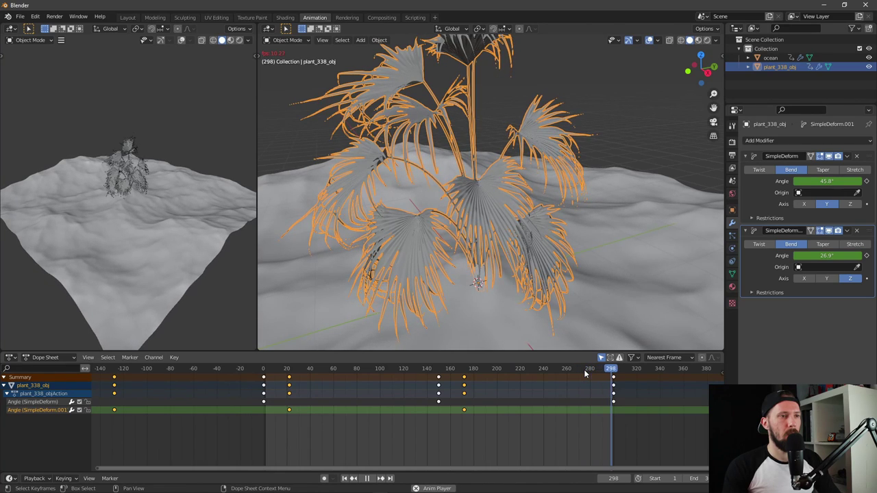
{"action": "key", "text": "space"}
{"action": "left_click", "coordinate": [444, 368]}
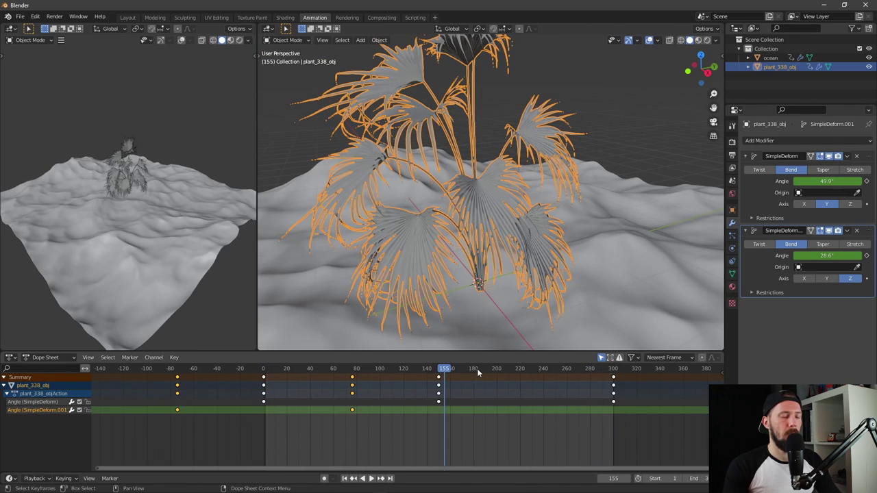
{"action": "left_click_drag", "start_coordinate": [443, 369], "coordinate": [377, 368]}
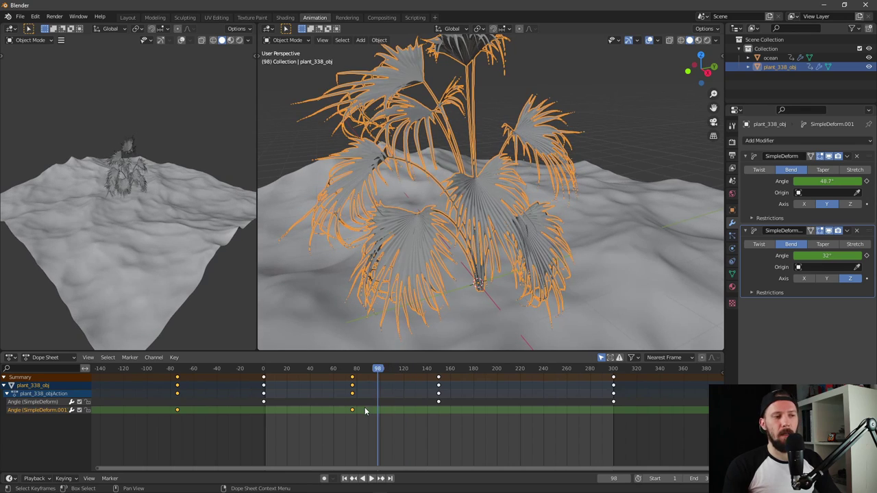
Step: Shift the second modifier's cyclic angle keyframes about 12 frames later and play the animation to check the sway
{"action": "key", "text": "g"}
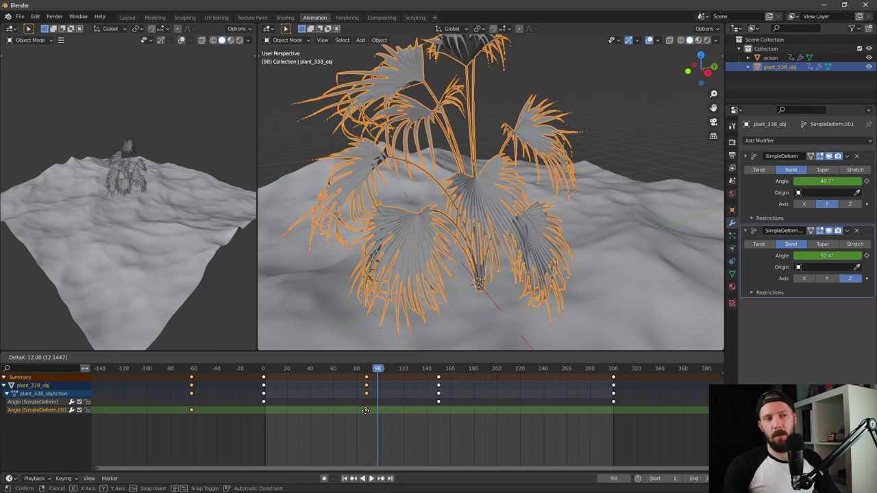
{"action": "left_click", "coordinate": [365, 409]}
{"action": "left_click_drag", "start_coordinate": [378, 367], "coordinate": [352, 379]}
{"action": "key", "text": "space"}
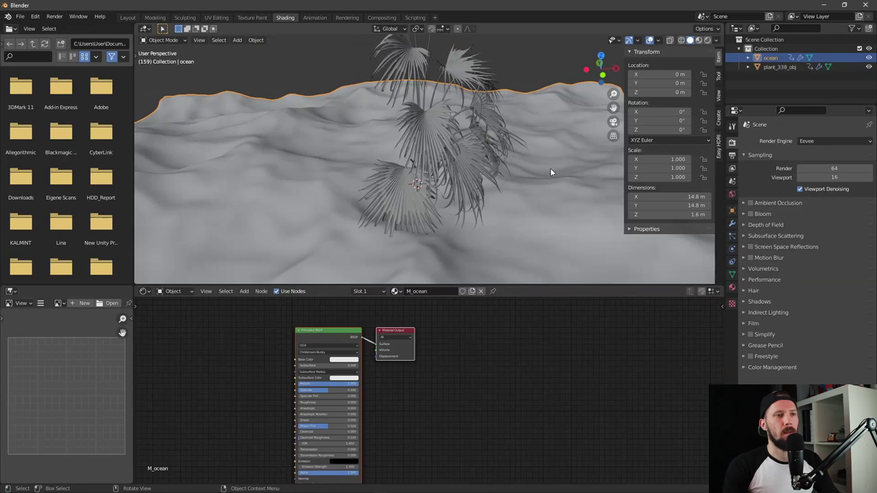
Step: Add a camera to the scene and look through it in the viewport
{"action": "middle_click_drag", "start_coordinate": [535, 217], "coordinate": [518, 222]}
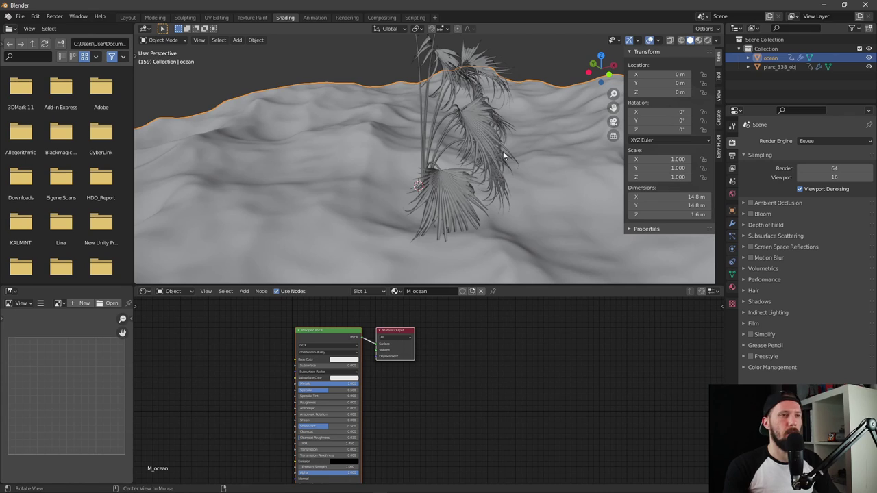
{"action": "middle_click_drag", "start_coordinate": [503, 151], "coordinate": [444, 163]}
{"action": "middle_click_drag", "start_coordinate": [452, 213], "coordinate": [481, 211]}
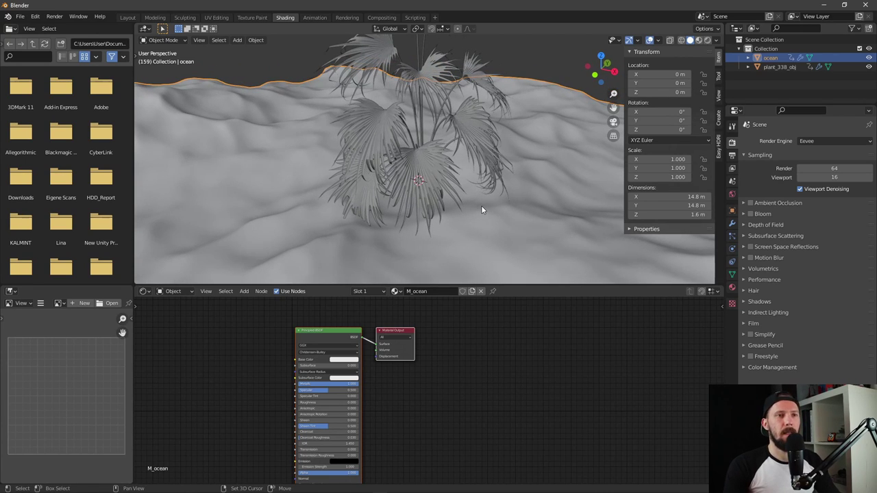
{"action": "key", "text": "shift+a"}
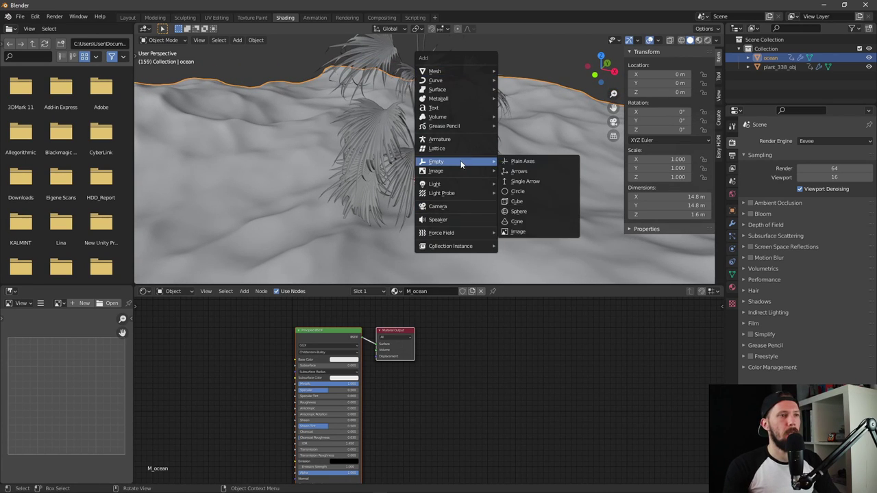
{"action": "mouse_move", "coordinate": [458, 184]}
{"action": "left_click", "coordinate": [455, 205]}
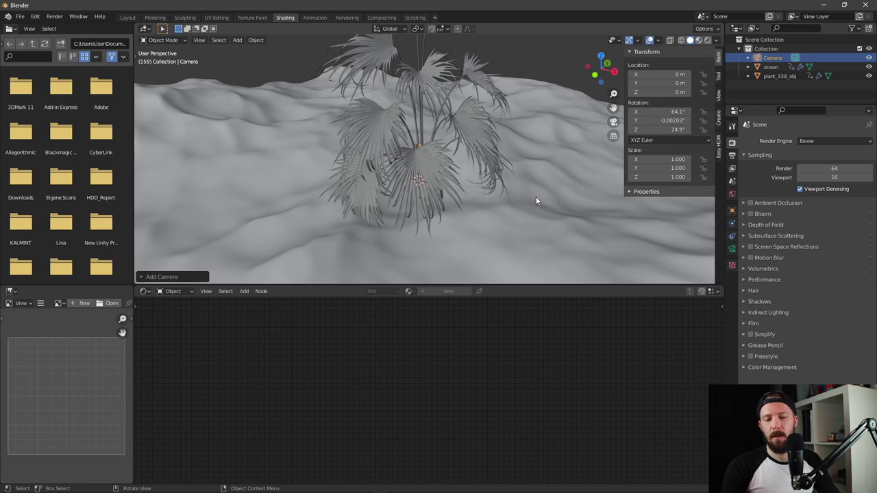
{"action": "key", "text": "KP_0"}
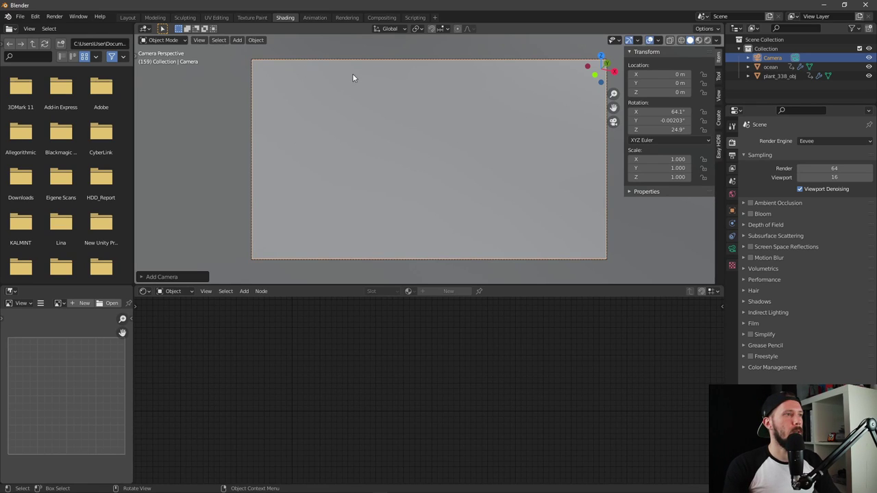
Step: Use Walk Navigation to place the camera low over the ocean facing the palm, at about X 0.86, Y -3.84, Z 0.33 m
{"action": "left_click", "coordinate": [199, 39]}
{"action": "mouse_move", "coordinate": [233, 154]}
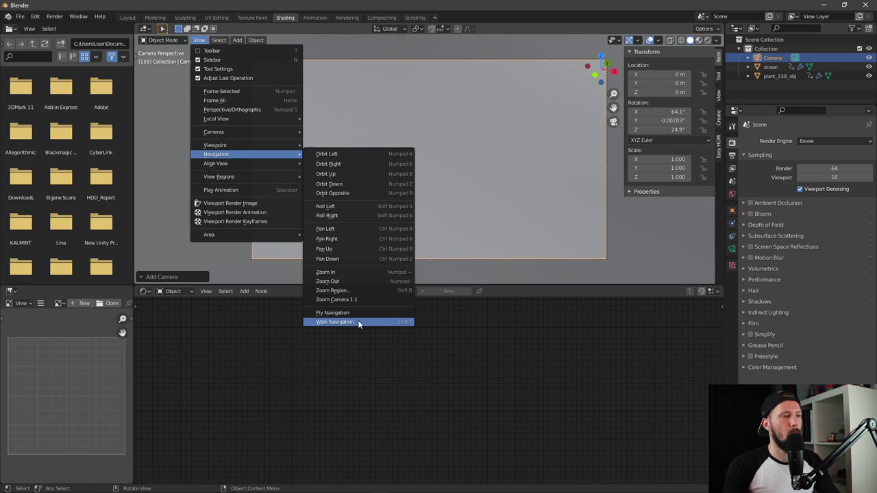
{"action": "left_click", "coordinate": [358, 322]}
{"action": "key", "text": "s"}
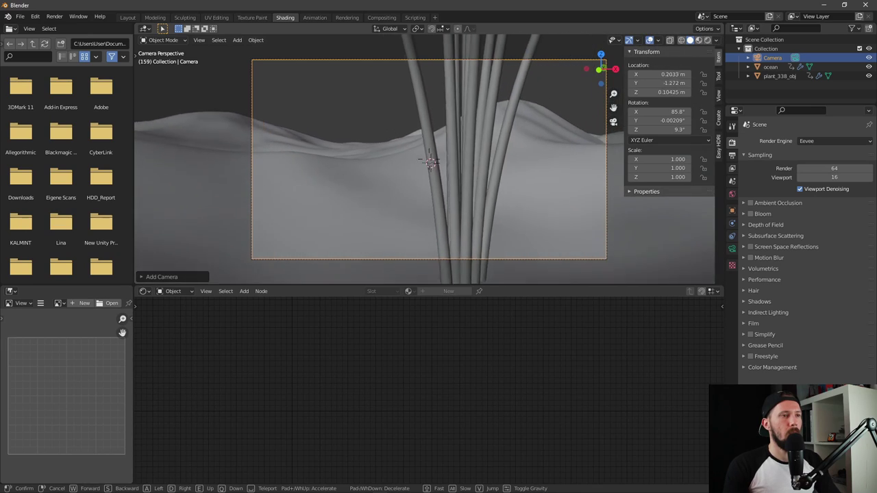
{"action": "key", "text": "s"}
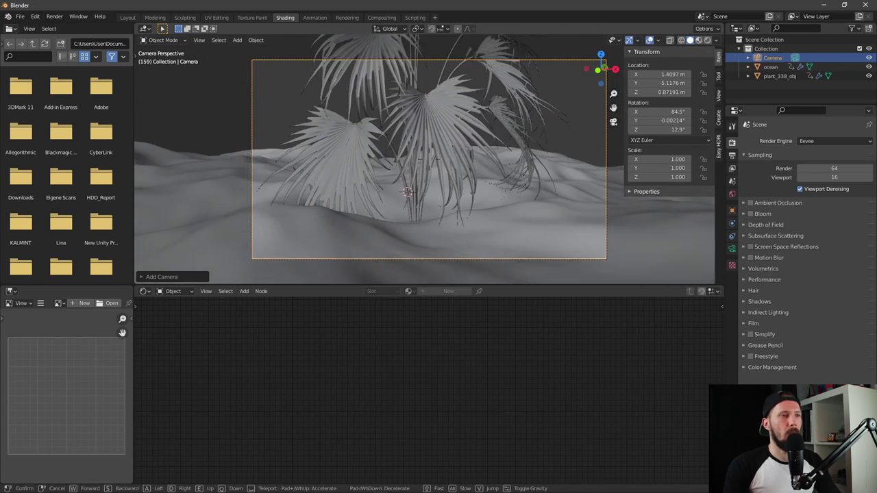
{"action": "key", "text": "a"}
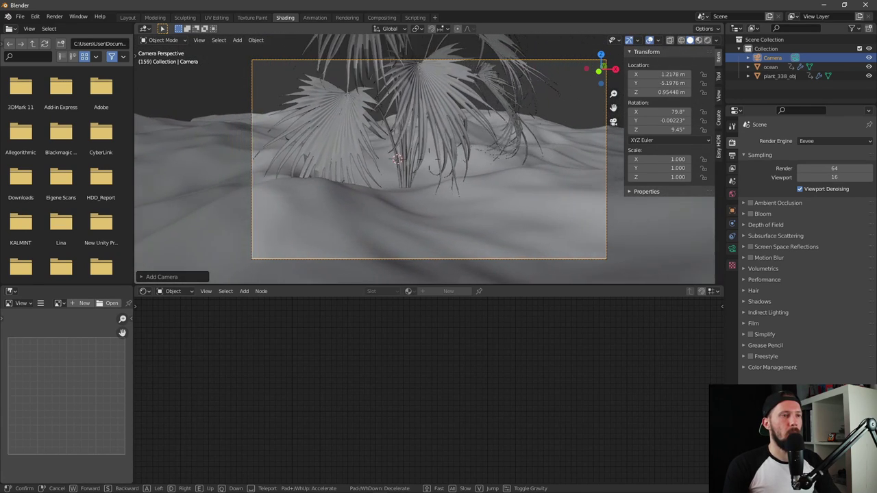
{"action": "key", "text": "s"}
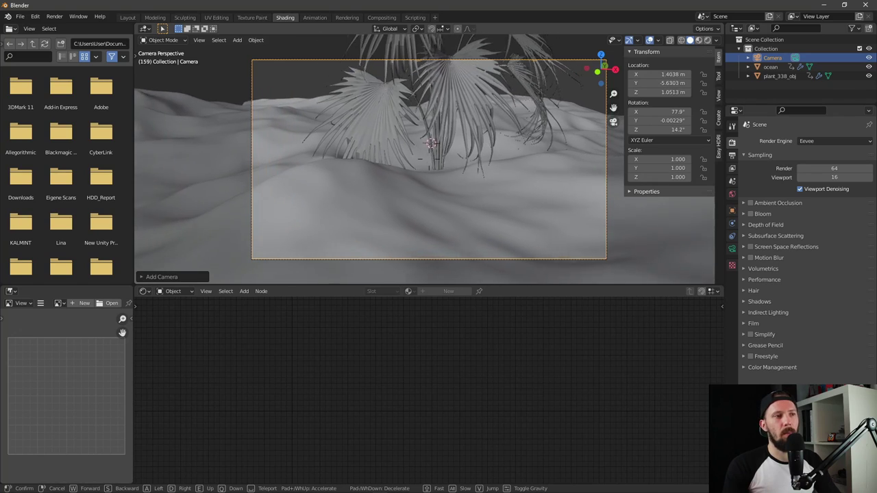
{"action": "key", "text": "w"}
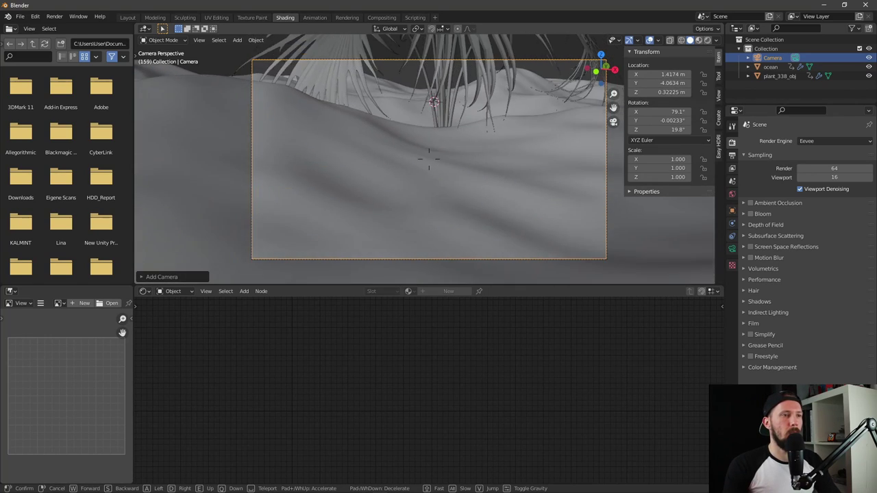
{"action": "key", "text": "e"}
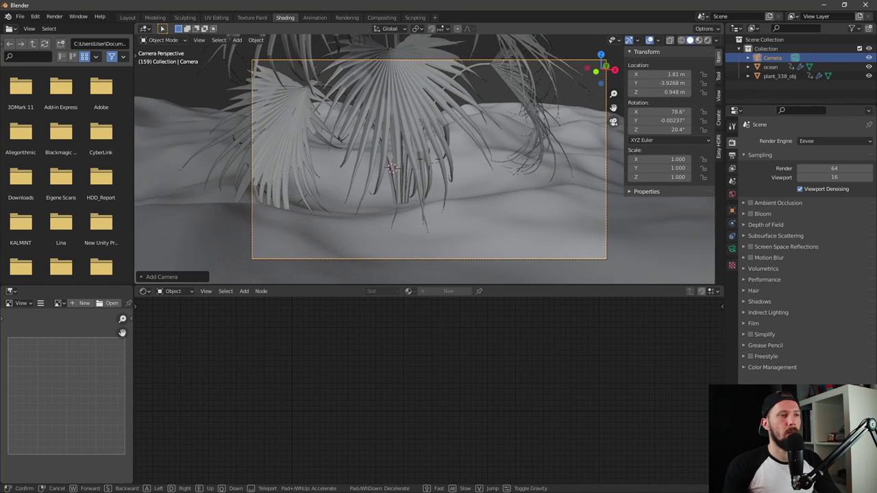
{"action": "key", "text": "a"}
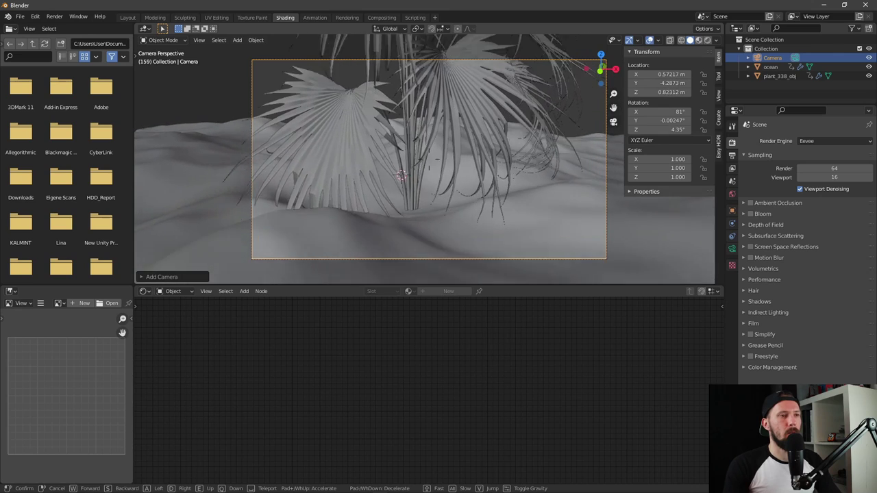
{"action": "key", "text": "q"}
{"action": "key", "text": "s"}
{"action": "key", "text": "d"}
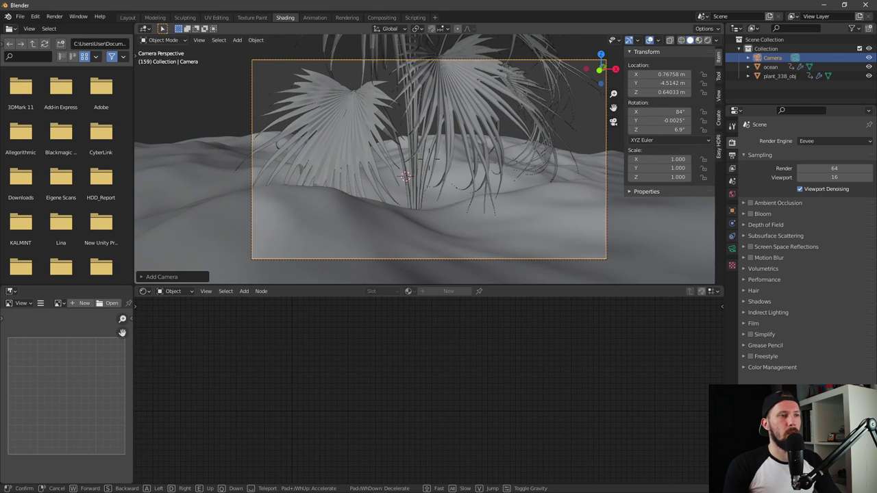
{"action": "key", "text": "w"}
{"action": "key", "text": "q"}
{"action": "key", "text": "d"}
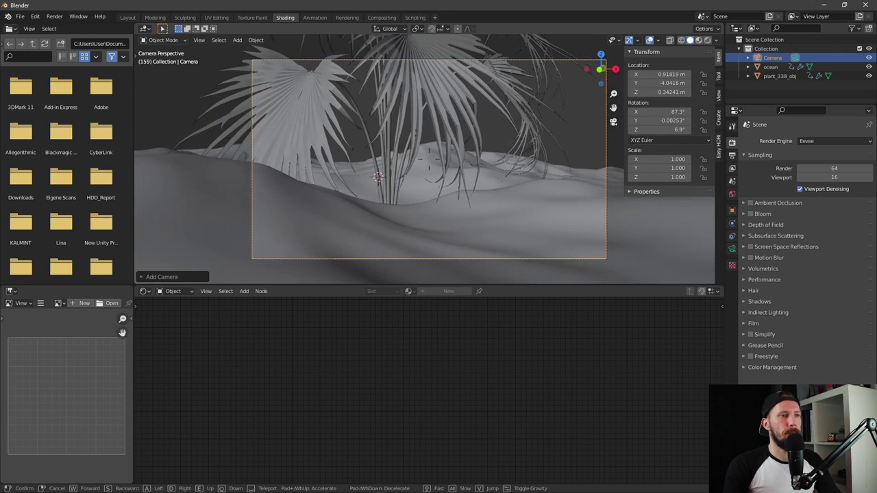
{"action": "key", "text": "w"}
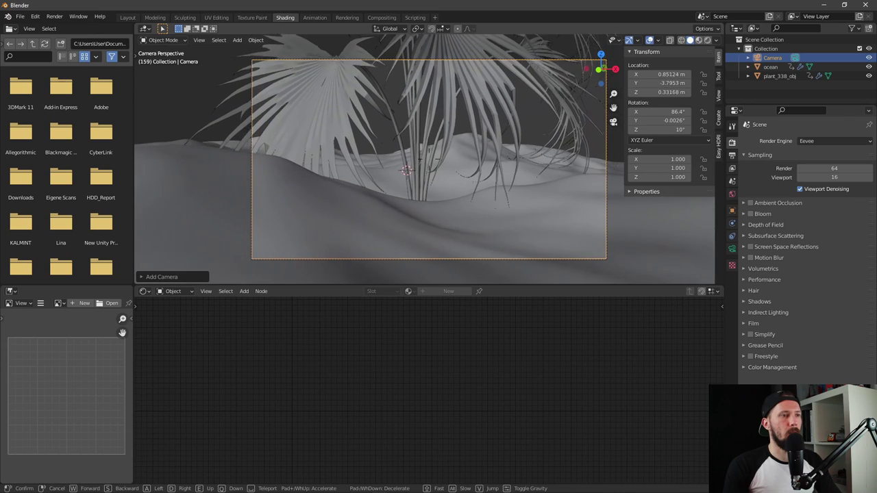
{"action": "left_click", "coordinate": [443, 173]}
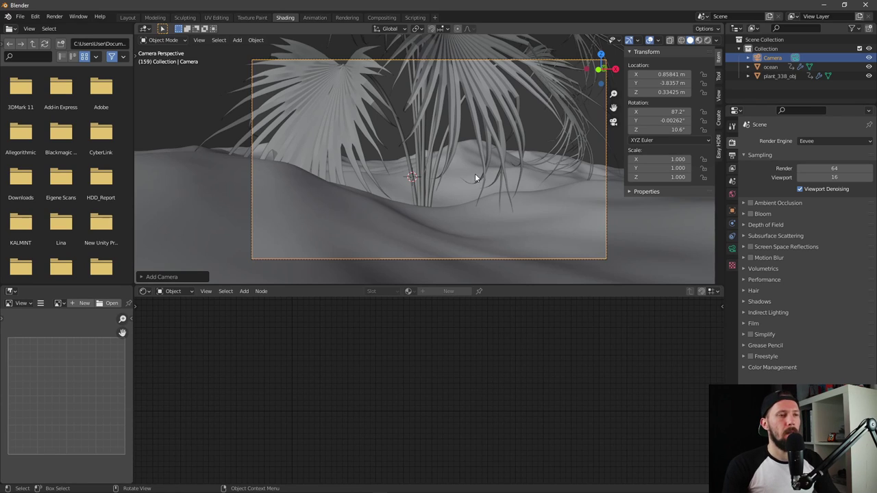
Step: Show the viewport in Rendered shading and enable Ambient Occlusion, Bloom and Screen Space Reflections for Eevee, expanding the reflection settings
{"action": "key", "text": "z"}
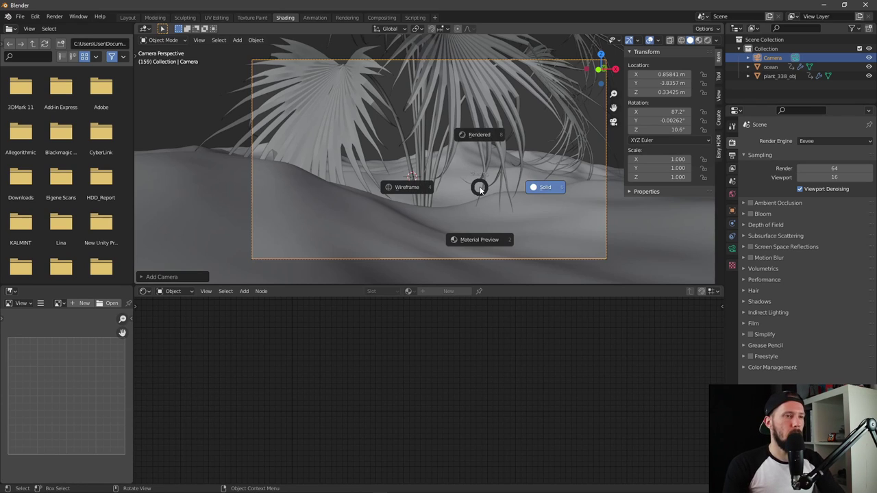
{"action": "left_click", "coordinate": [534, 164]}
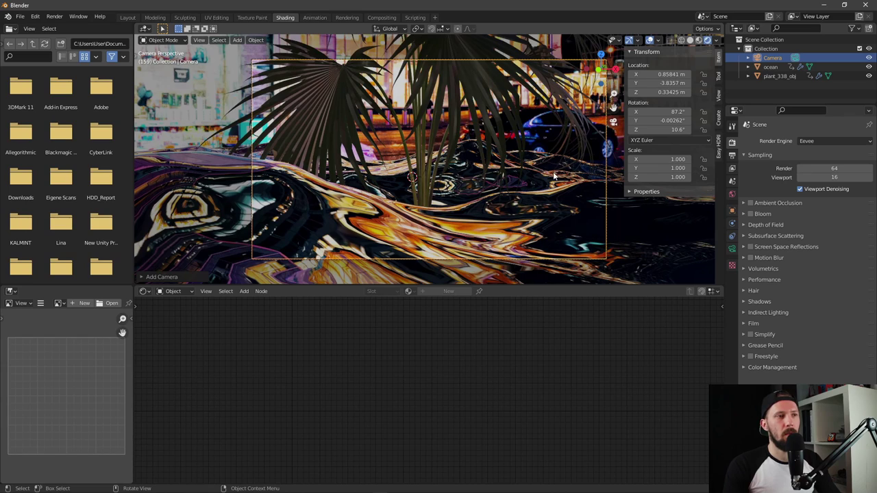
{"action": "left_click", "coordinate": [750, 203]}
{"action": "left_click", "coordinate": [750, 214]}
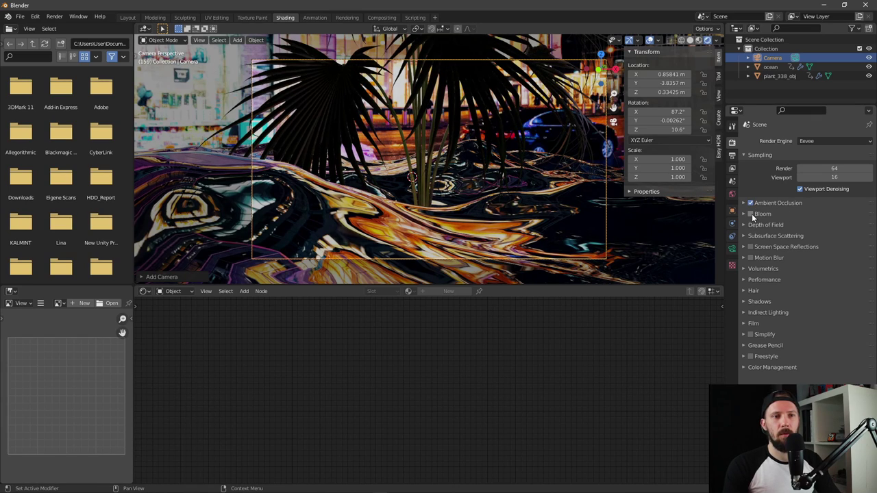
{"action": "left_click", "coordinate": [751, 247]}
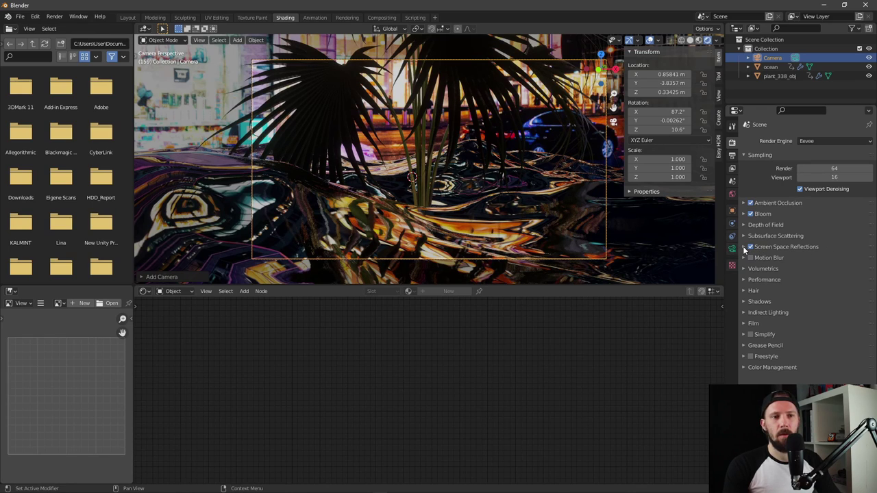
{"action": "left_click", "coordinate": [743, 247]}
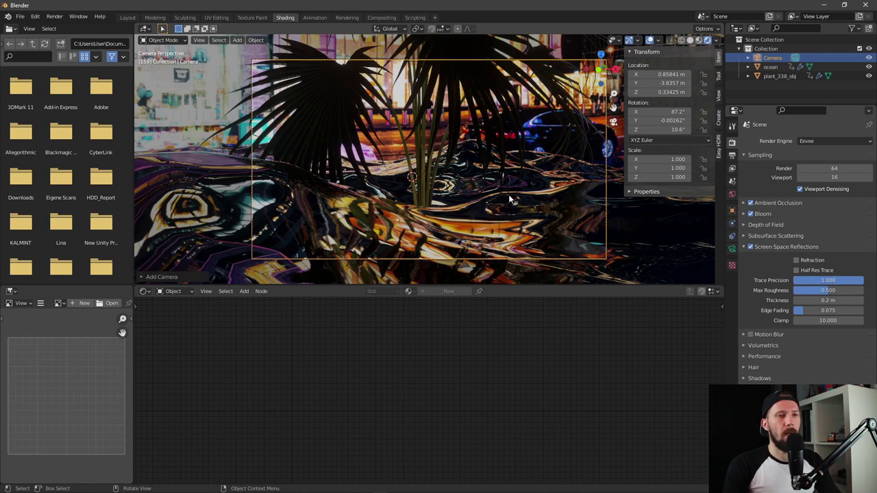
Step: Add an area light and move it away from the palm to about X -1.82, Y 1.29, Z 0.12 m
{"action": "key", "text": "shift+a"}
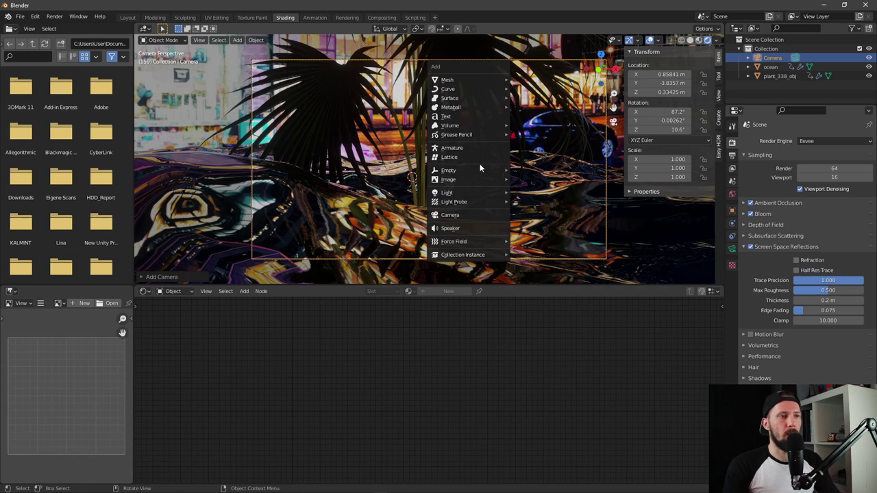
{"action": "mouse_move", "coordinate": [487, 108]}
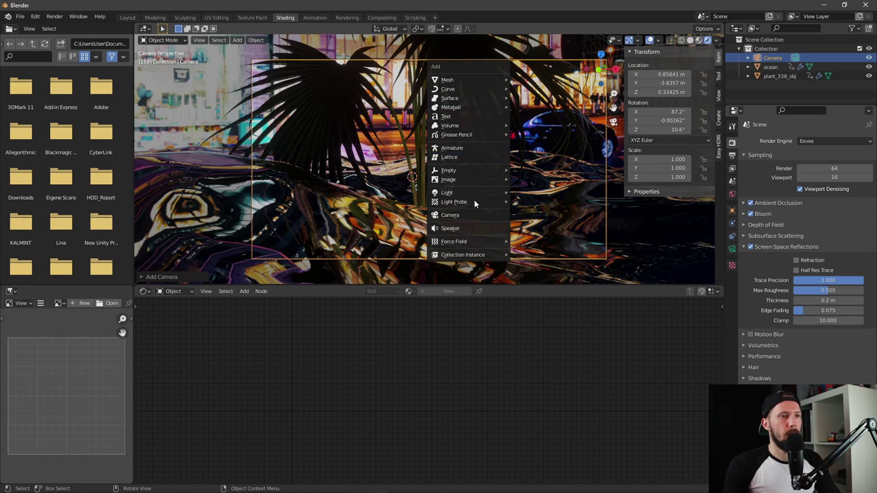
{"action": "mouse_move", "coordinate": [473, 192]}
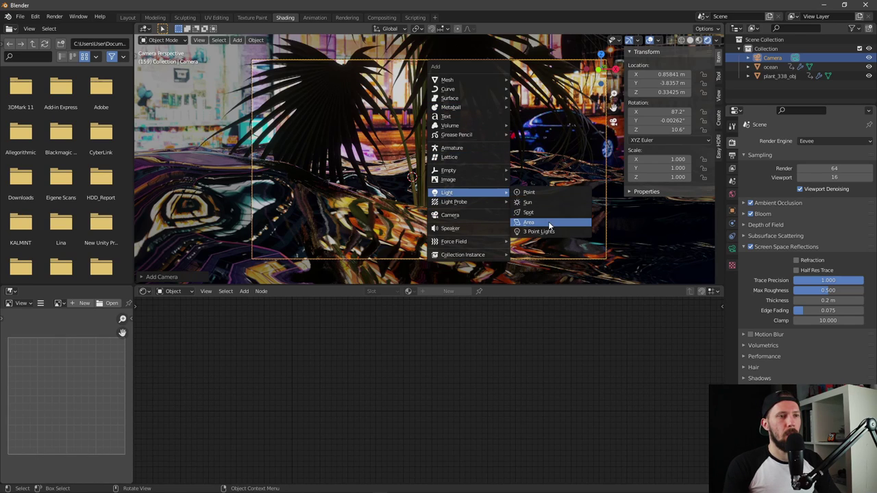
{"action": "left_click", "coordinate": [553, 223]}
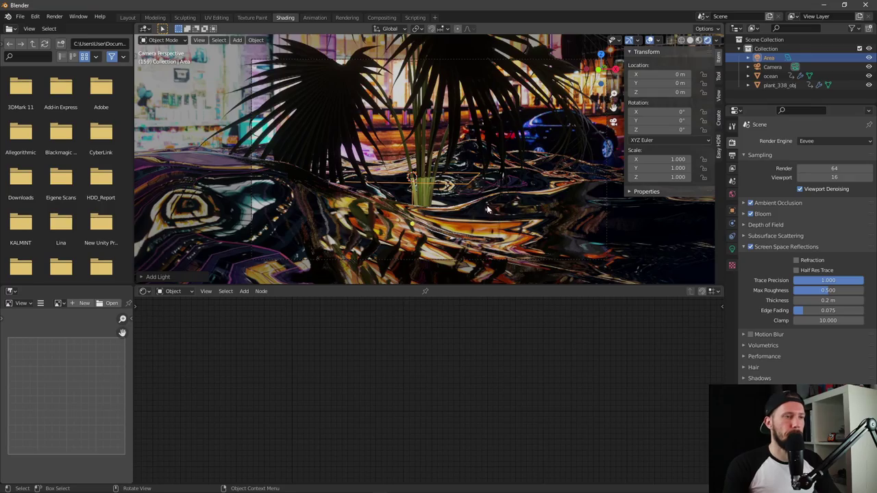
{"action": "middle_click_drag", "start_coordinate": [526, 174], "coordinate": [384, 204]}
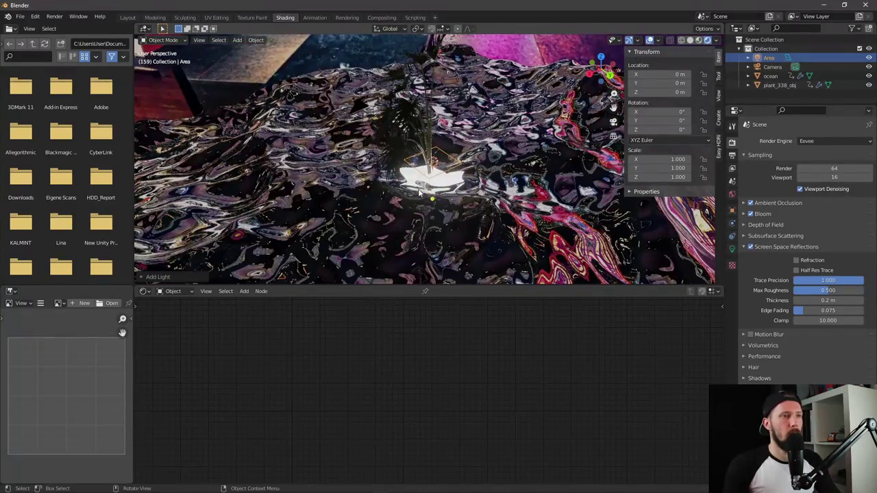
{"action": "key", "text": "g"}
{"action": "left_click", "coordinate": [510, 184]}
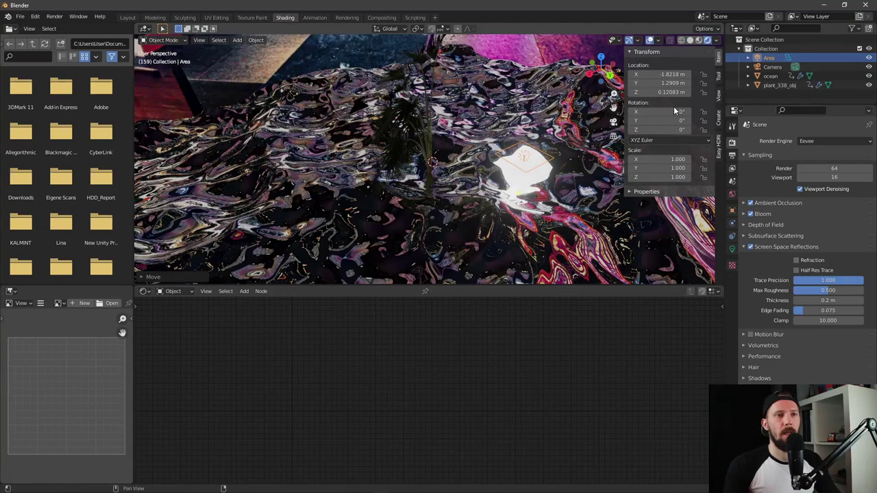
Step: Rotate the area light to -90° on Y and about -40.6° on Z so it points towards the palm
{"action": "left_click_drag", "start_coordinate": [674, 121], "coordinate": [622, 121]}
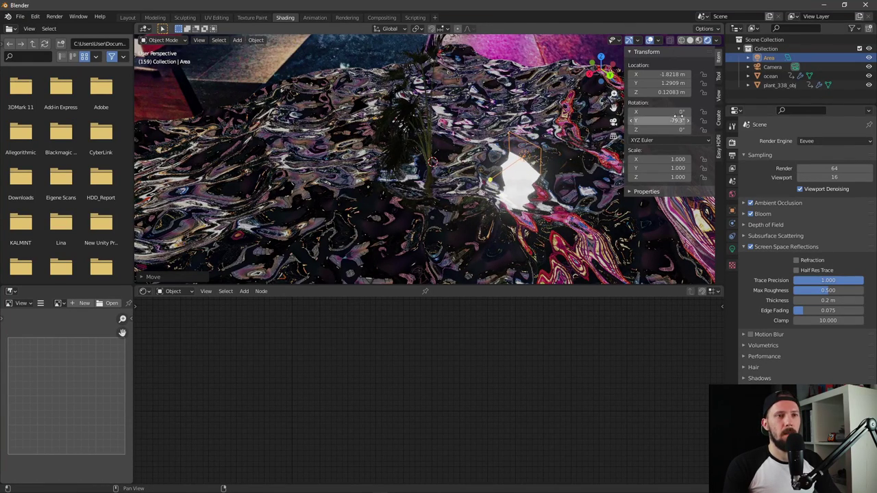
{"action": "left_click", "coordinate": [683, 122]}
{"action": "type", "text": "-90"}
{"action": "key", "text": "Return"}
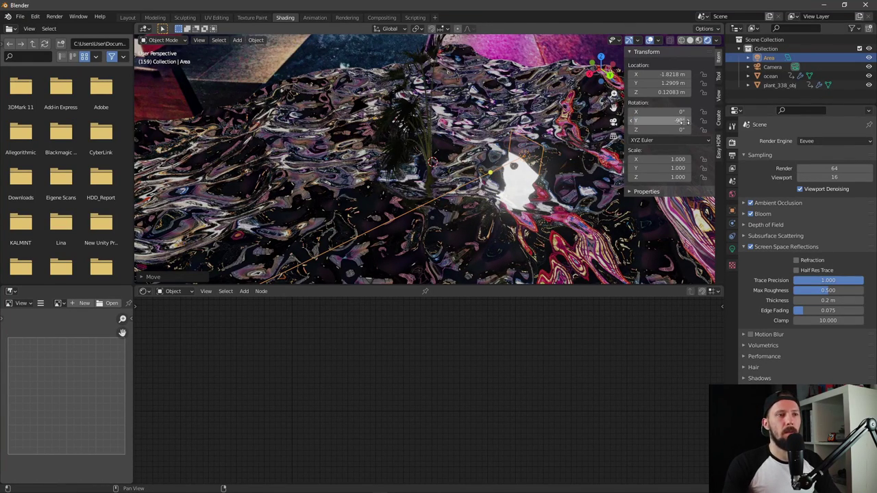
{"action": "mouse_move", "coordinate": [655, 131]}
{"action": "left_mouse_down"}
{"action": "mouse_move", "coordinate": [670, 129]}
{"action": "mouse_move", "coordinate": [655, 130]}
{"action": "left_mouse_up"}
Step: Move the area light farther behind the palm and raise it, to about X -2.52, Y 2.24, Z 0.81 m
{"action": "middle_click_drag", "start_coordinate": [480, 155], "coordinate": [386, 186]}
{"action": "key", "text": "KP_7"}
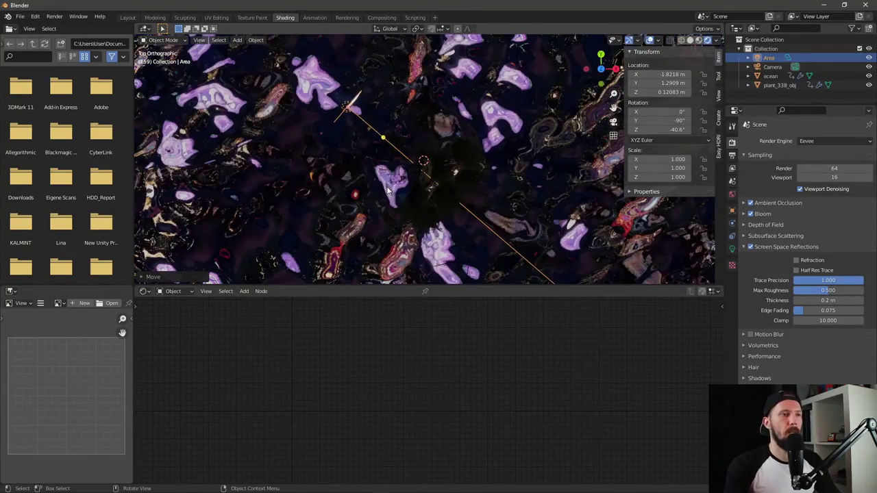
{"action": "key", "text": "g"}
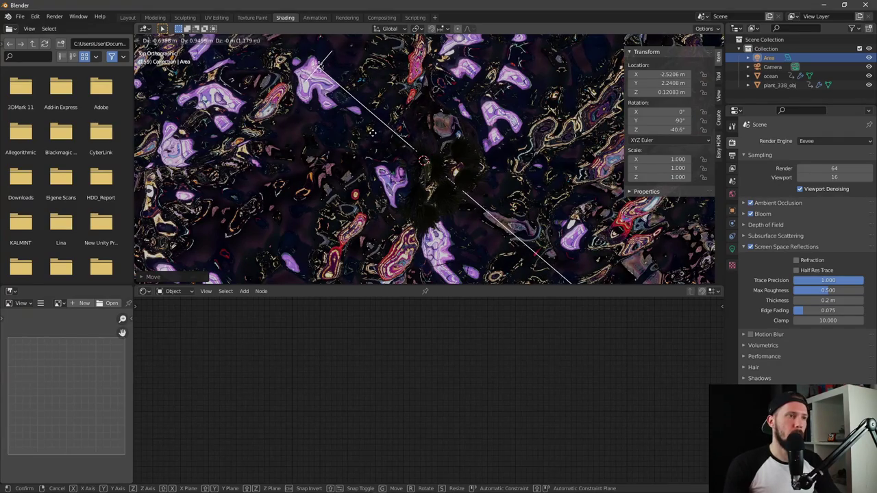
{"action": "left_click", "coordinate": [380, 137]}
{"action": "scroll", "coordinate": [448, 150], "scroll_direction": "up", "scroll_amount": 1}
{"action": "scroll", "coordinate": [448, 151], "scroll_direction": "down", "scroll_amount": 2}
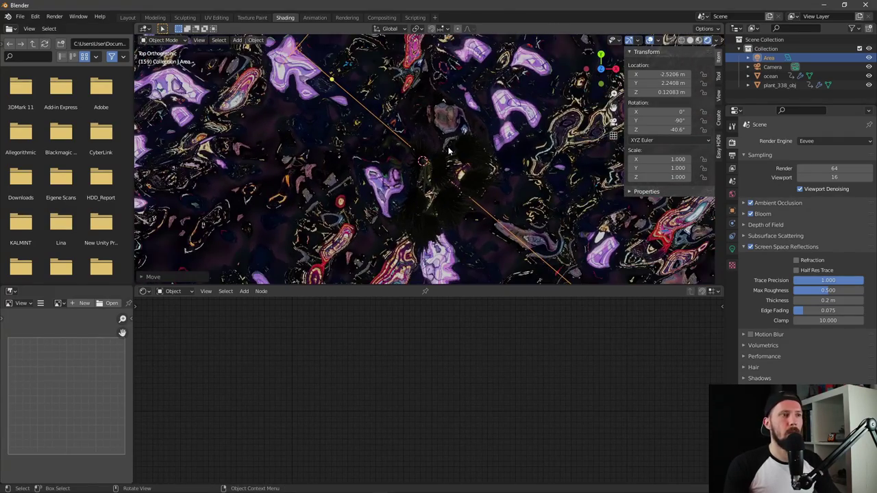
{"action": "key", "text": "KP_0"}
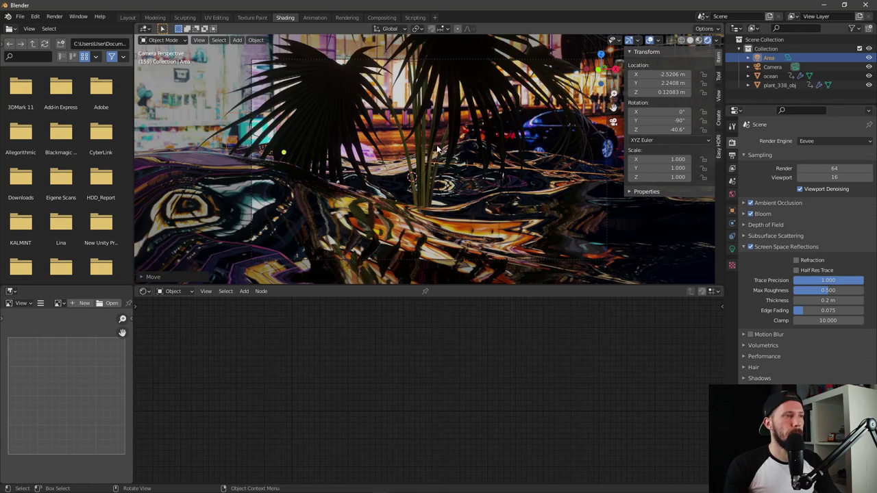
{"action": "key", "text": "g"}
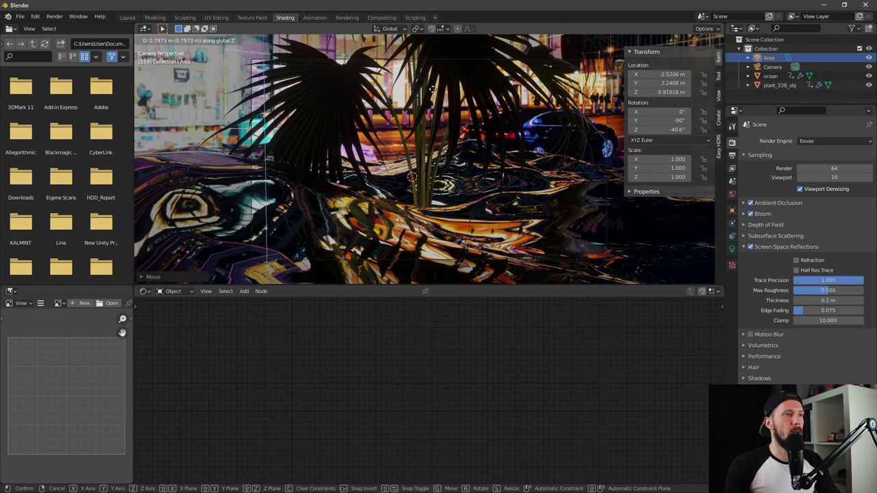
{"action": "key", "text": "z"}
{"action": "left_click", "coordinate": [428, 96]}
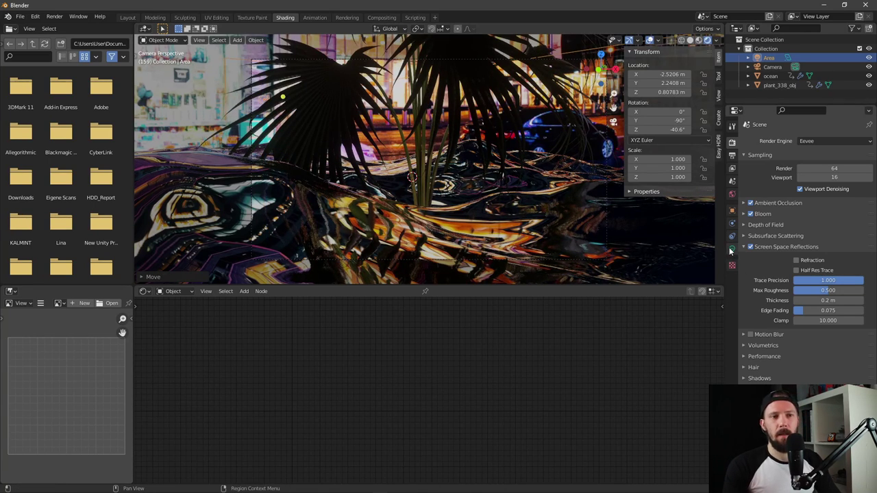
Step: Set the area light's power to 1000 W and enable its Contact Shadows
{"action": "left_click", "coordinate": [732, 249]}
{"action": "left_click", "coordinate": [827, 201]}
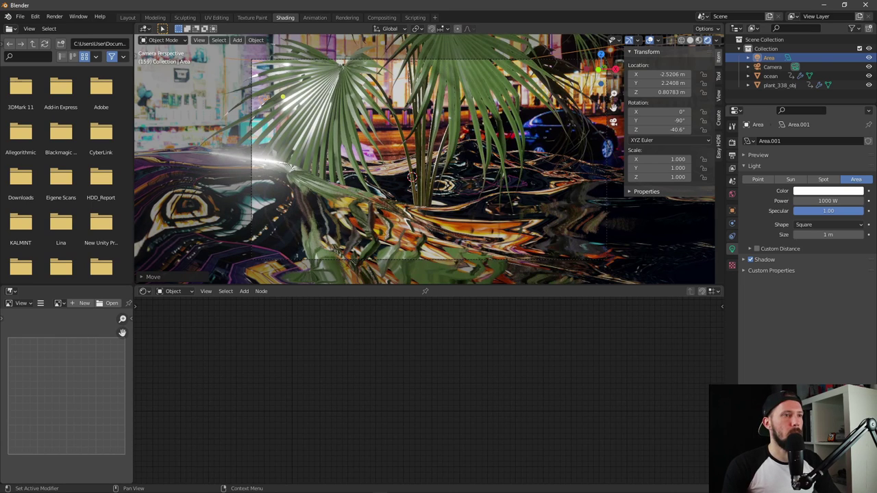
{"action": "left_click", "coordinate": [766, 259]}
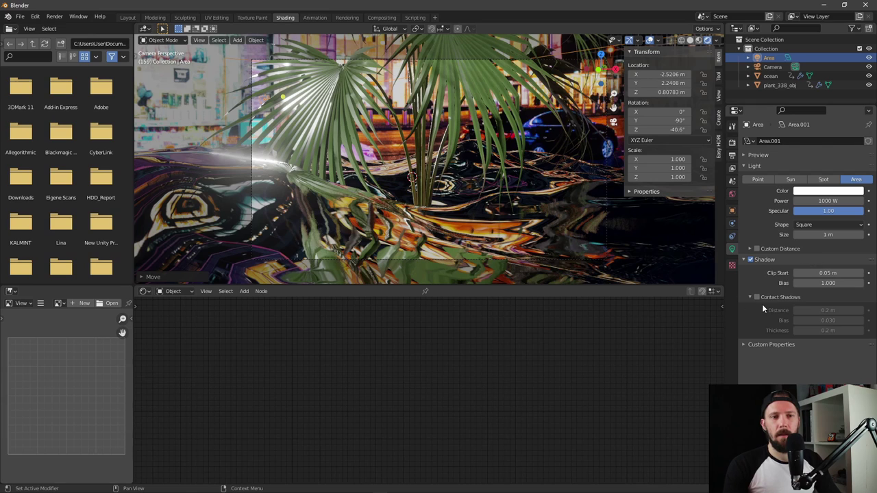
{"action": "left_click", "coordinate": [758, 297]}
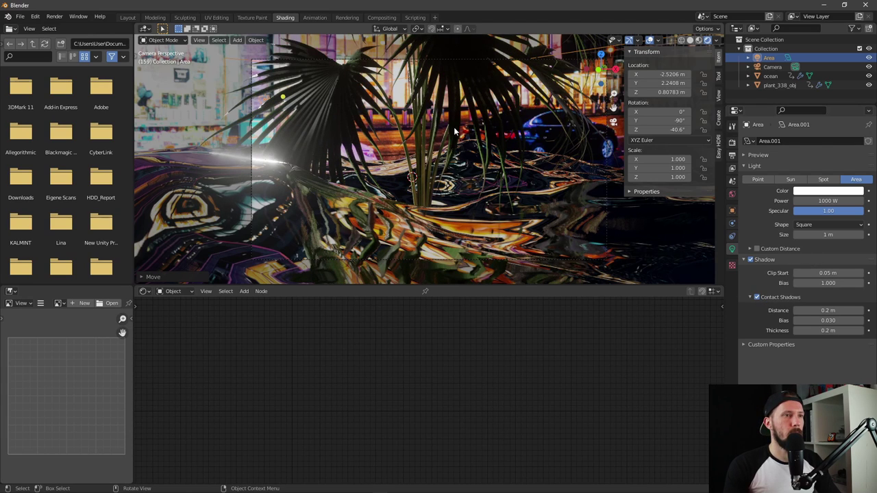
Step: Change the area light's colour to a warm orange
{"action": "left_click", "coordinate": [828, 191]}
{"action": "mouse_move", "coordinate": [802, 127]}
{"action": "left_mouse_down"}
{"action": "mouse_move", "coordinate": [804, 113]}
{"action": "mouse_move", "coordinate": [798, 131]}
{"action": "left_mouse_up"}
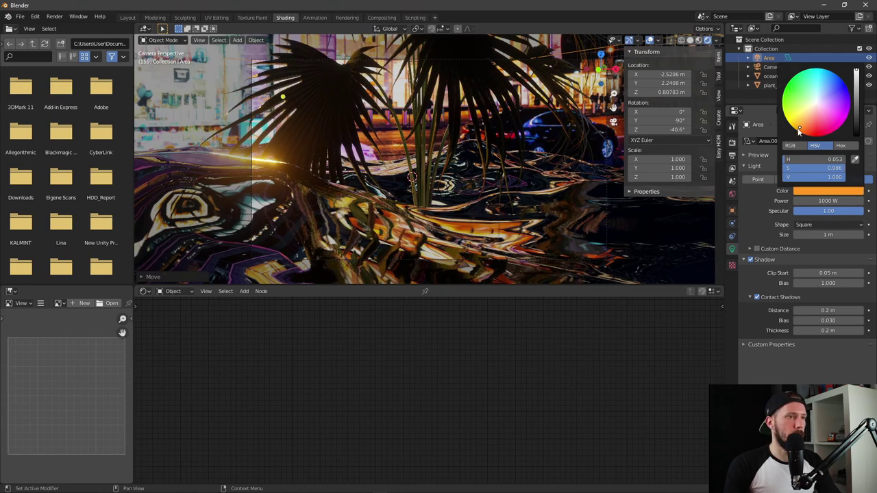
Step: Set the area light's power to 10000 W and play the animation to judge the brightness
{"action": "left_click", "coordinate": [813, 201]}
{"action": "type", "text": "10000"}
{"action": "key", "text": "Return"}
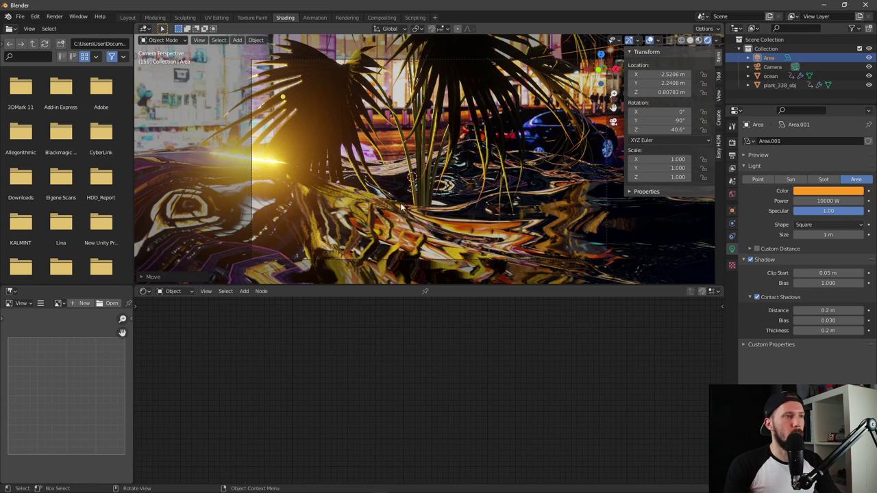
{"action": "key", "text": "space"}
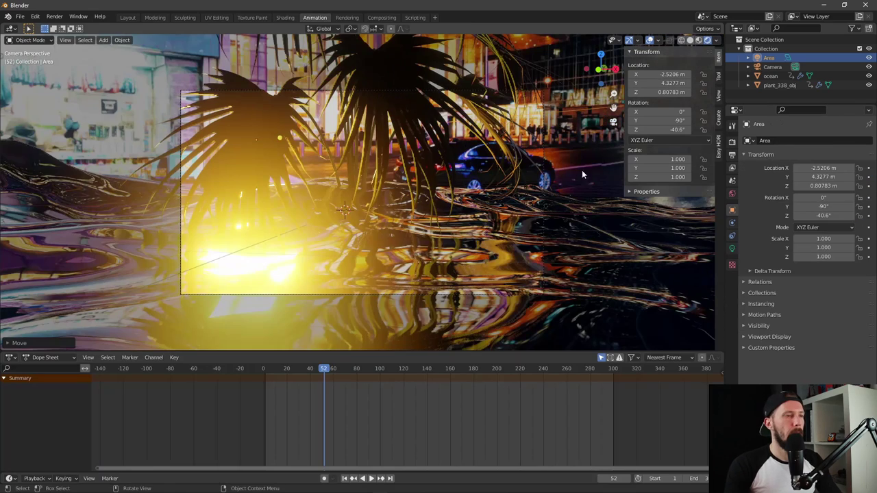
Step: Turn the area light to -66.6° on Z and lower it to about Z 0.40 m
{"action": "left_click_drag", "start_coordinate": [665, 129], "coordinate": [614, 129]}
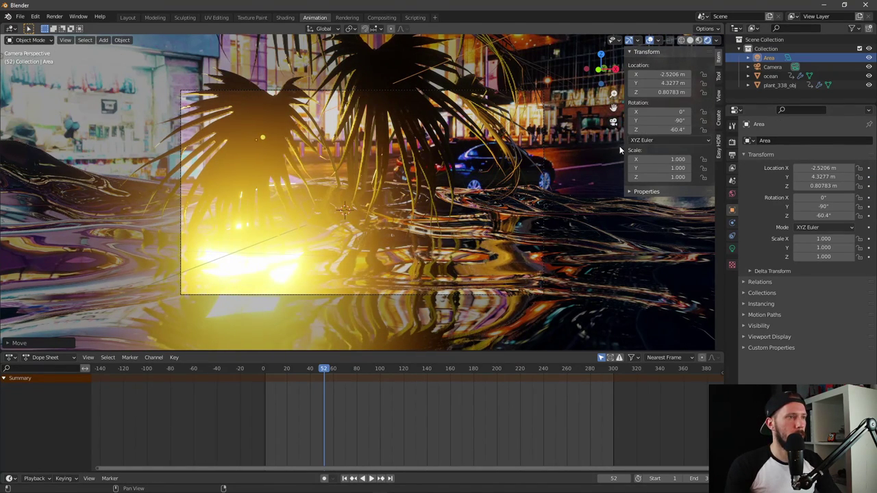
{"action": "key", "text": "g"}
{"action": "key", "text": "z"}
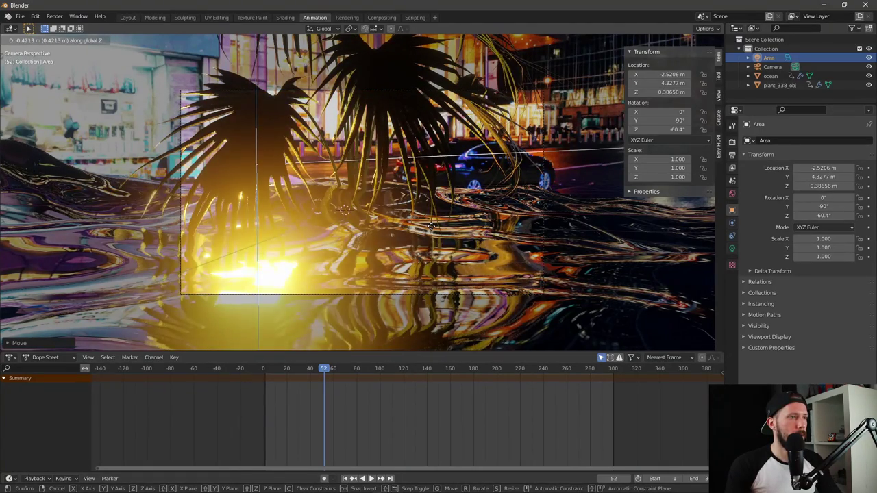
{"action": "left_click", "coordinate": [432, 226]}
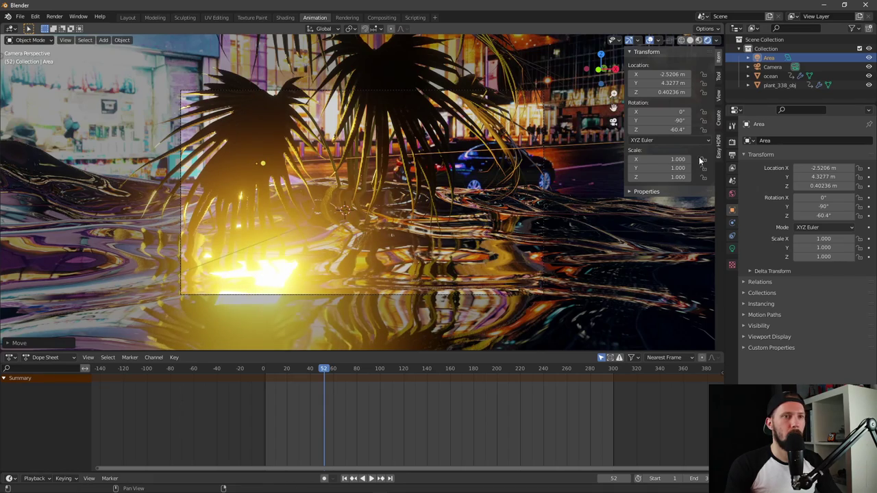
{"action": "left_click_drag", "start_coordinate": [667, 130], "coordinate": [652, 130]}
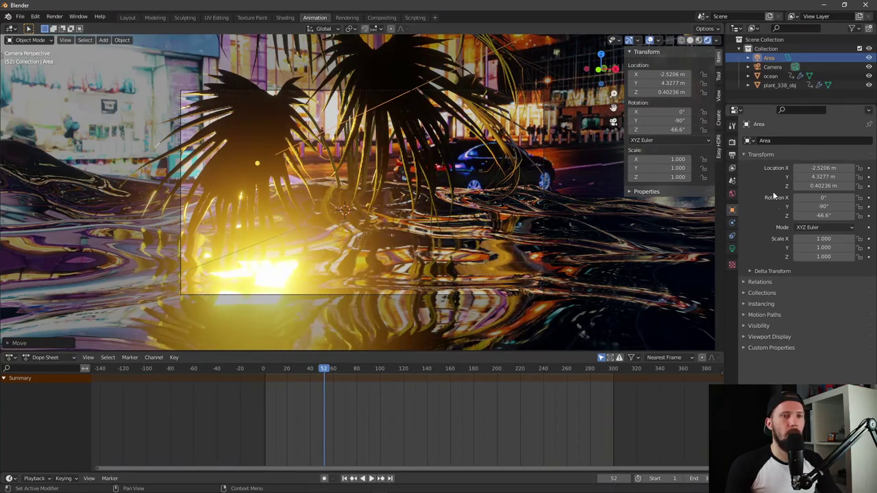
Step: Try the area light's power at 1000 W and 5000 W, ending at 2000 W
{"action": "left_click", "coordinate": [732, 249]}
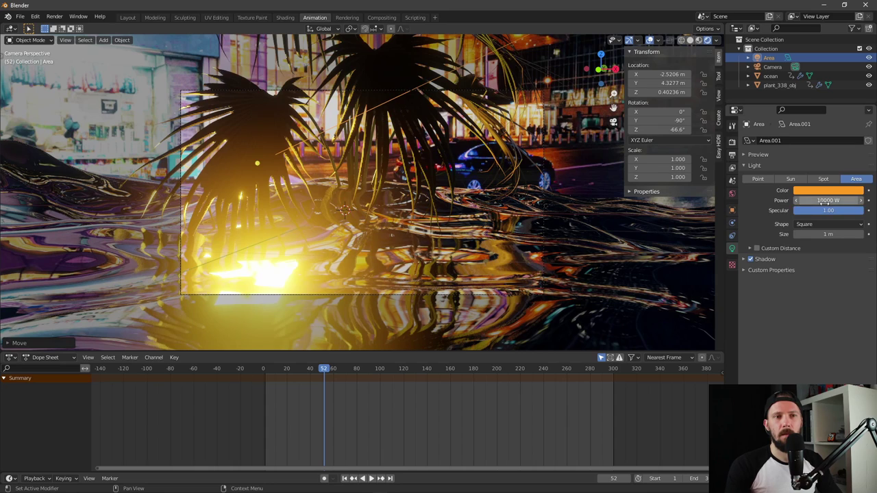
{"action": "left_click", "coordinate": [825, 201]}
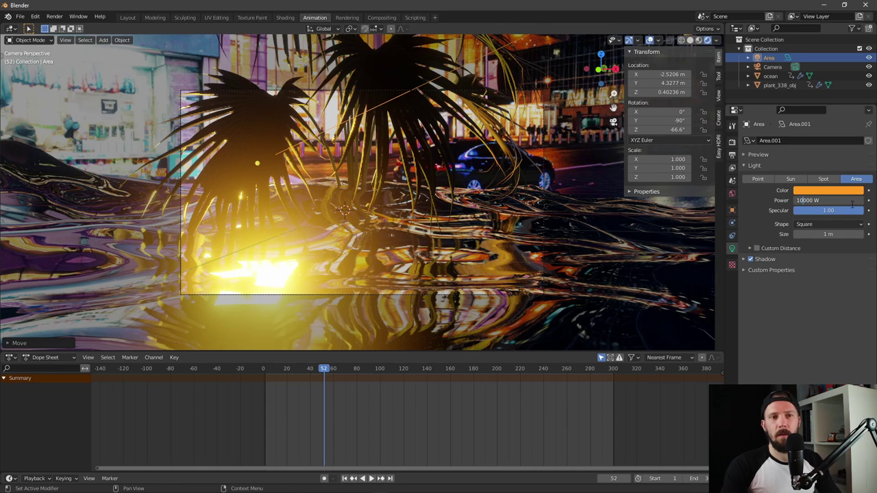
{"action": "key", "text": "Return"}
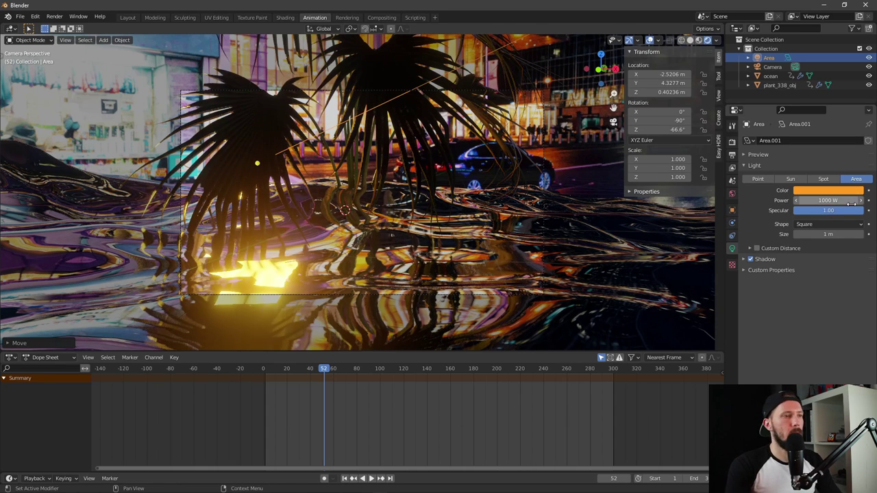
{"action": "left_click", "coordinate": [826, 200]}
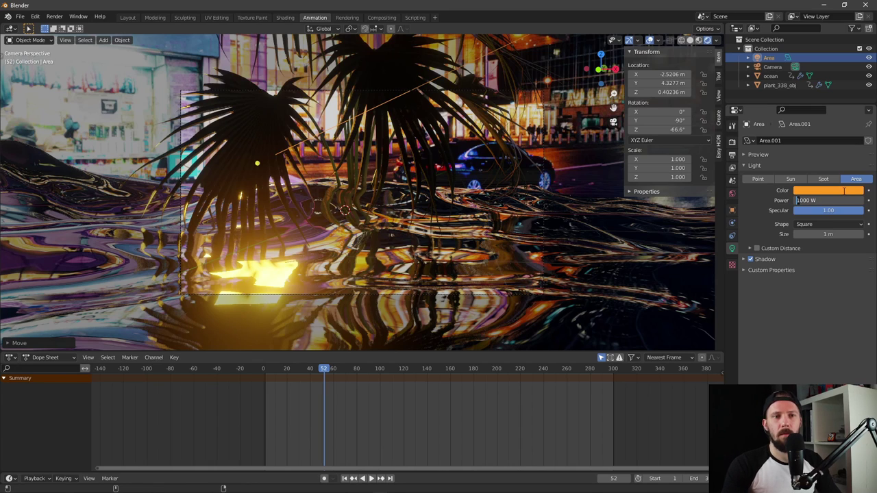
{"action": "key", "text": "Return"}
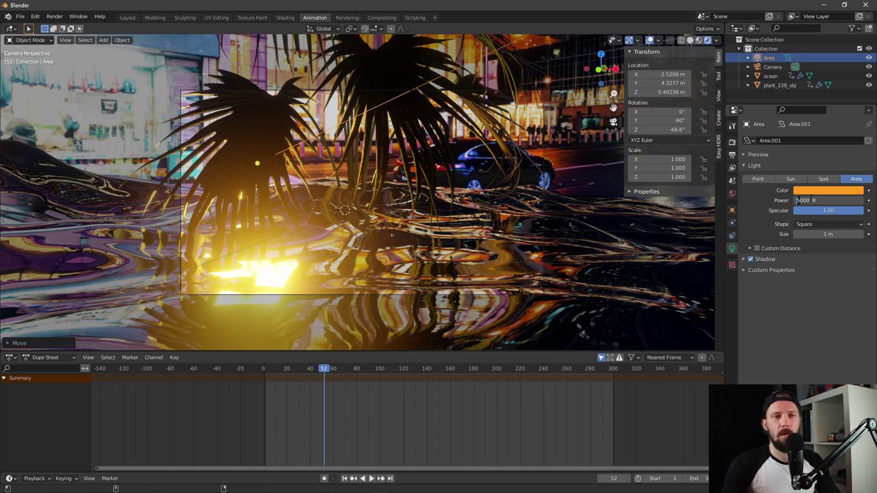
{"action": "key", "text": "Delete"}
{"action": "type", "text": "2"}
{"action": "key", "text": "Return"}
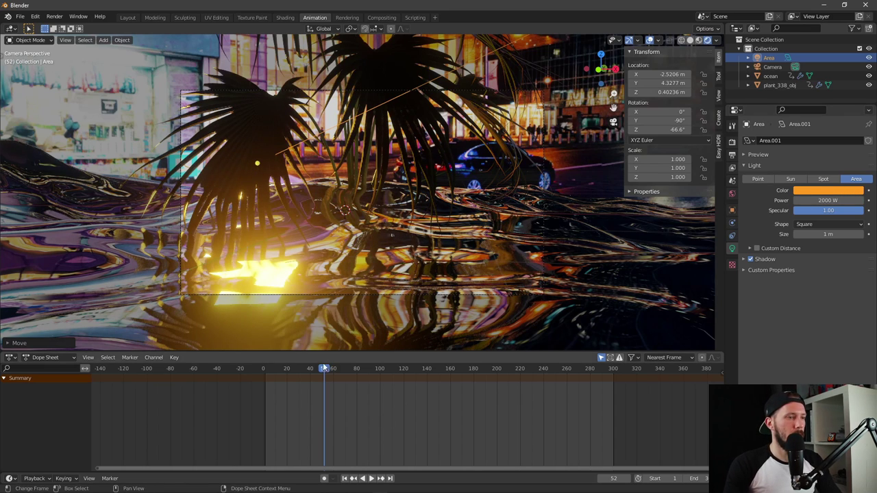
Step: Preview the animation and move the area light between the palm fronds, to about X -1.08, Y 4.61, Z 0.57 m
{"action": "left_click_drag", "start_coordinate": [322, 369], "coordinate": [344, 368]}
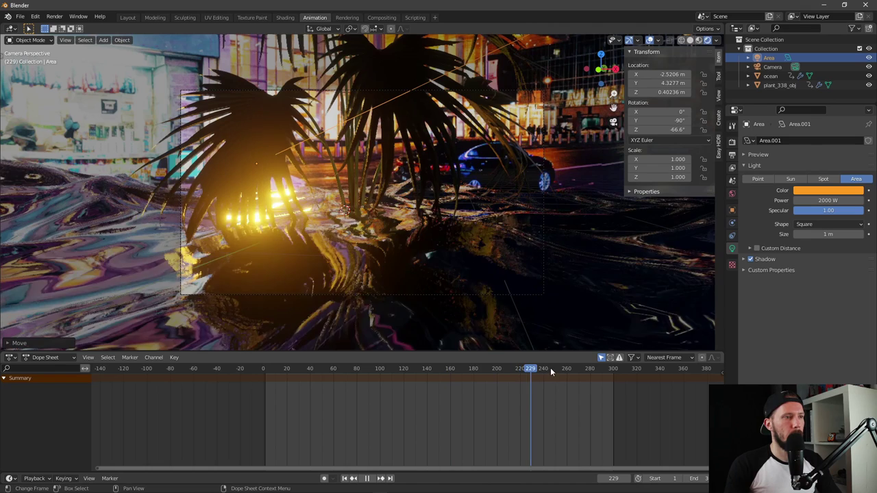
{"action": "key", "text": "space"}
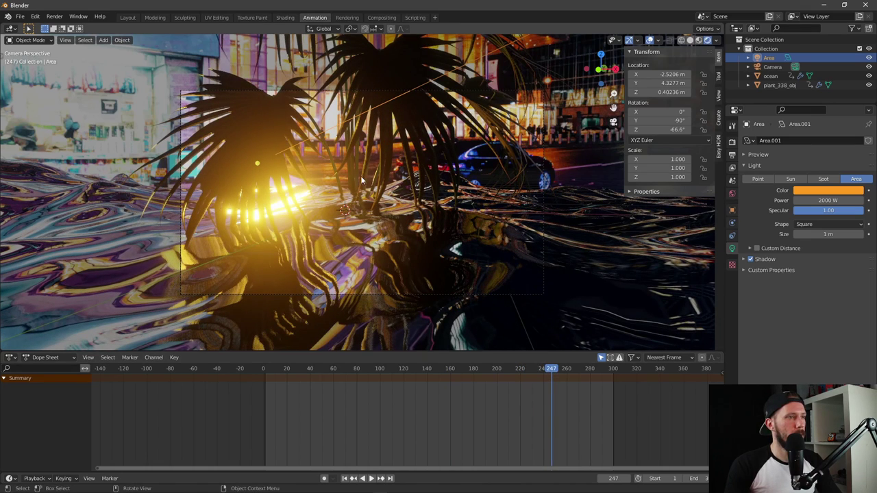
{"action": "key", "text": "g"}
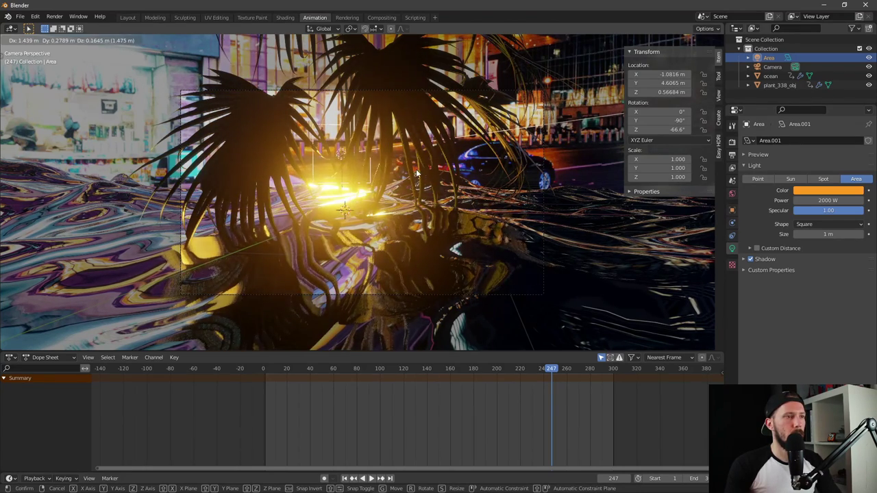
{"action": "left_click", "coordinate": [417, 169]}
Step: Reduce the area light's power to 250 W, judging the glow at frame 75
{"action": "left_click_drag", "start_coordinate": [563, 369], "coordinate": [351, 372]}
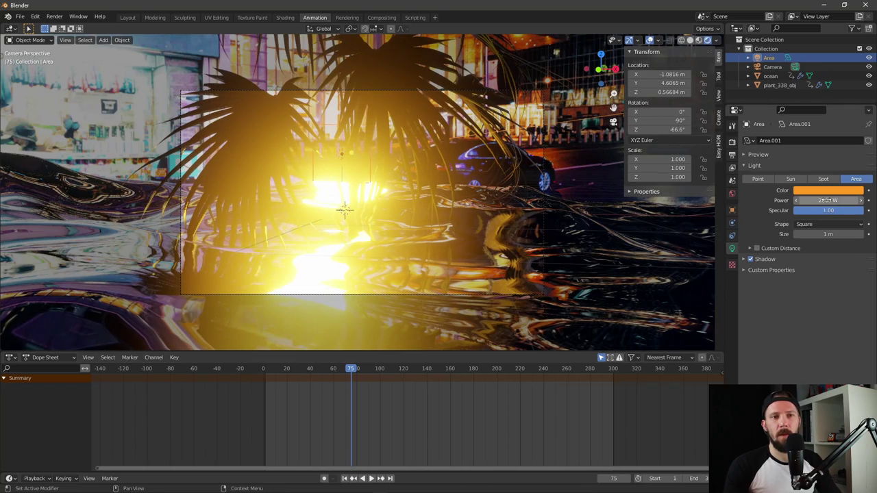
{"action": "left_click", "coordinate": [818, 200]}
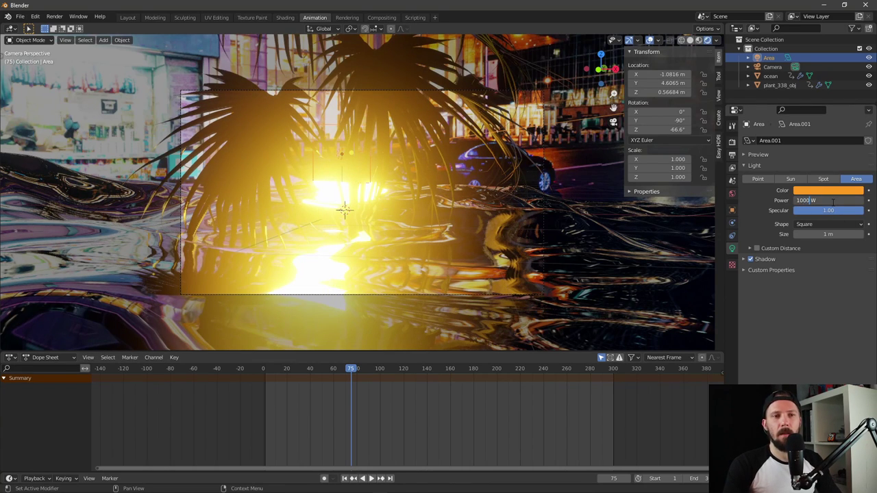
{"action": "key", "text": "Return"}
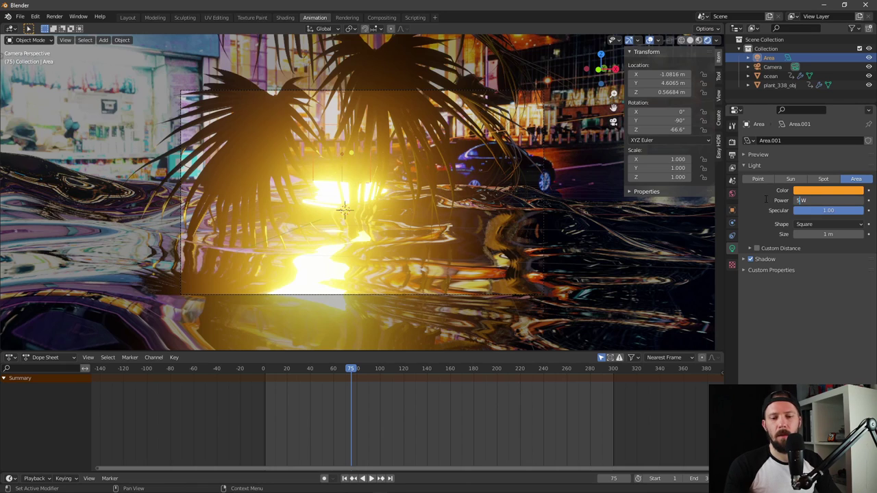
{"action": "key", "text": "Return"}
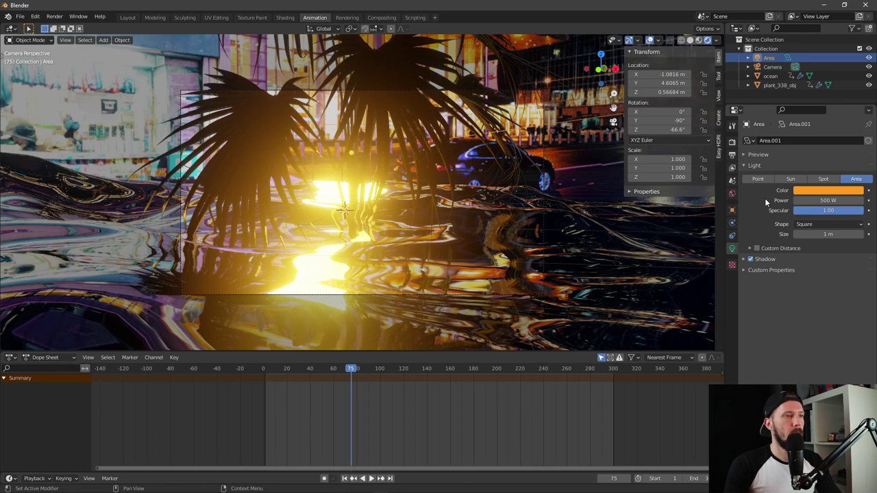
{"action": "left_click", "coordinate": [816, 201]}
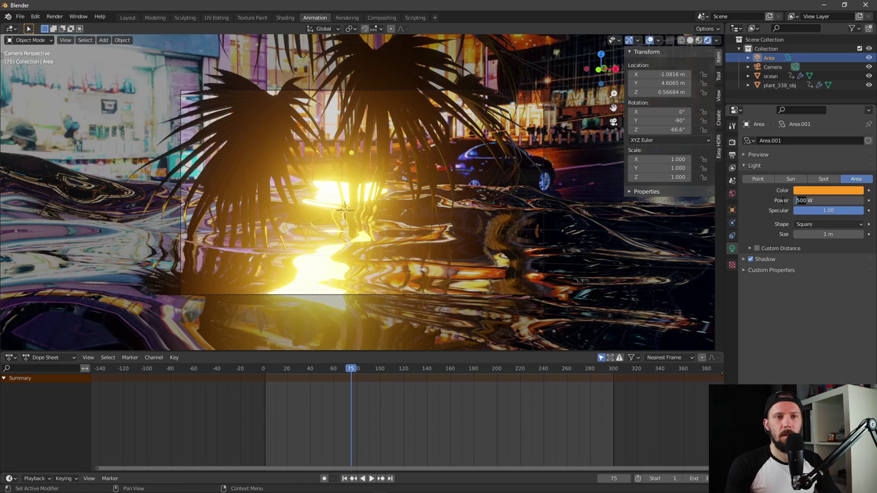
{"action": "type", "text": "250"}
{"action": "key", "text": "Return"}
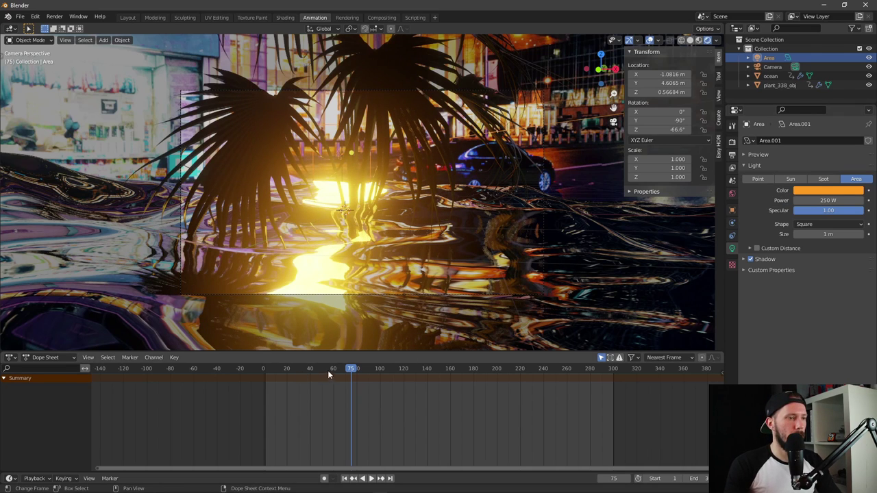
Step: Raise the area light to about Z 1.67 m and review the reflections across the animation
{"action": "key", "text": "space"}
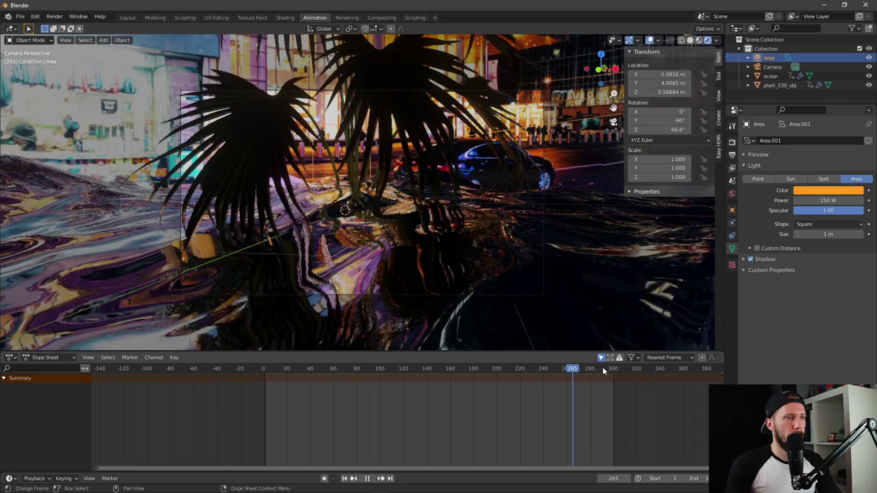
{"action": "left_click_drag", "start_coordinate": [498, 366], "coordinate": [460, 369]}
{"action": "key", "text": "space"}
{"action": "key", "text": "g"}
{"action": "key", "text": "z"}
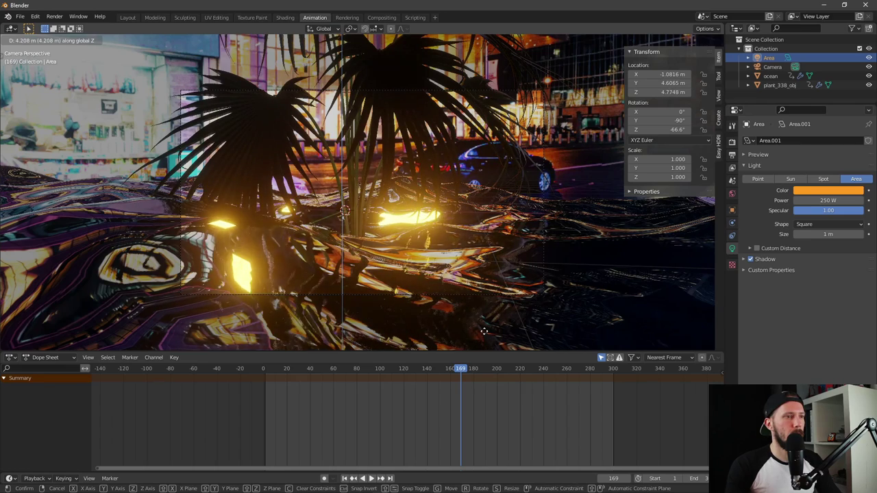
{"action": "left_click", "coordinate": [471, 205]}
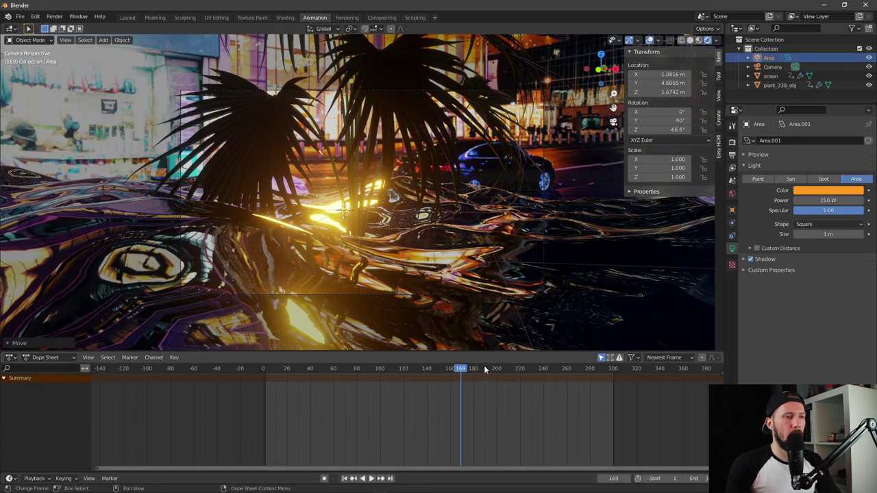
{"action": "left_click", "coordinate": [521, 370]}
{"action": "key", "text": "space"}
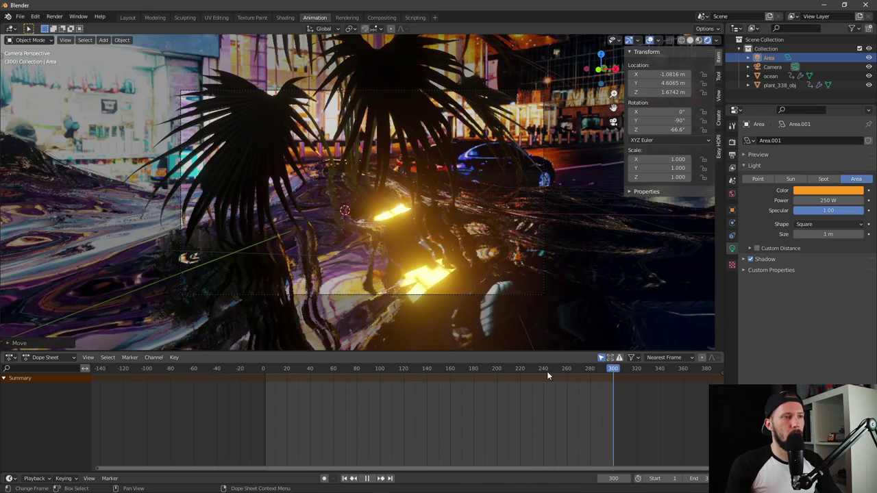
{"action": "left_click_drag", "start_coordinate": [547, 372], "coordinate": [362, 371]}
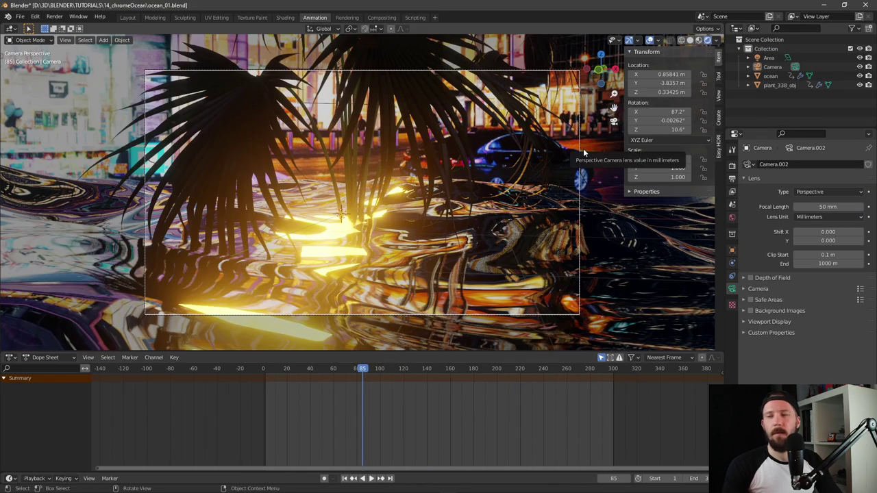
Step: Make the camera's passepartout fully opaque so the area outside the frame is black
{"action": "left_click", "coordinate": [579, 152]}
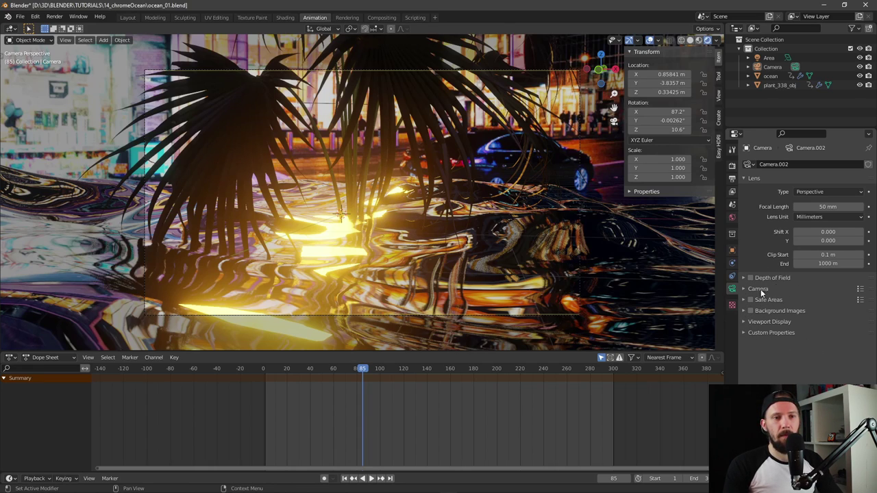
{"action": "left_click", "coordinate": [742, 322]}
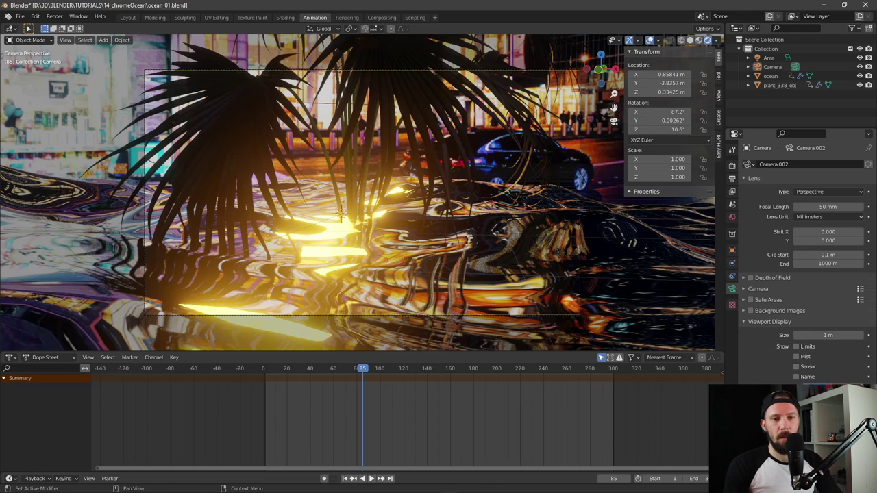
{"action": "left_click_drag", "start_coordinate": [832, 387], "coordinate": [864, 387]}
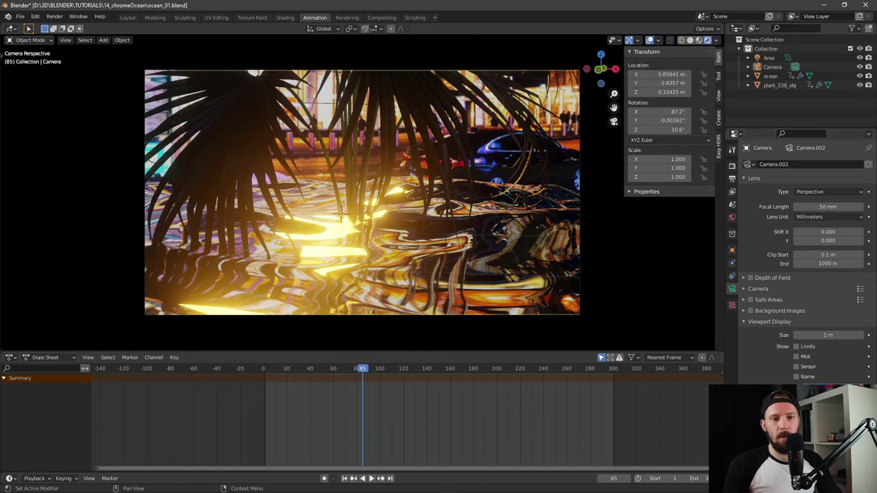
{"action": "left_click", "coordinate": [744, 323]}
Step: Enable the camera's depth of field with an F-Stop of 0.5 and a focus distance of 2.7 m
{"action": "left_click", "coordinate": [750, 278]}
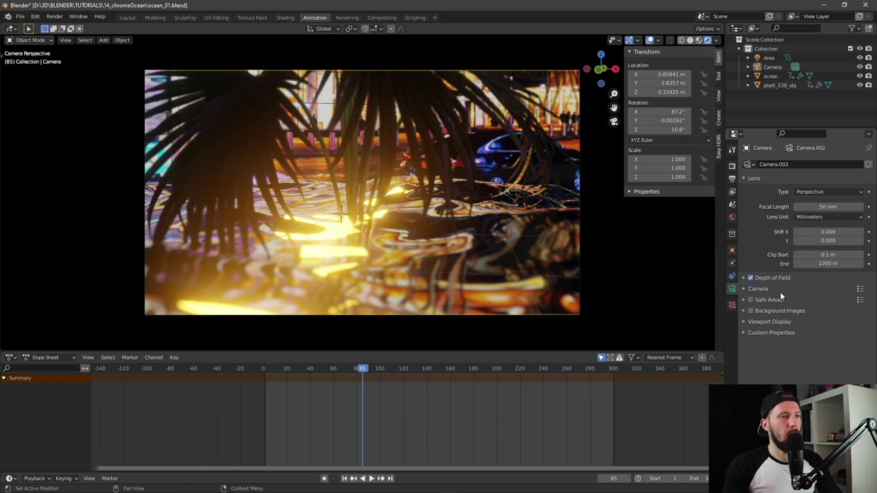
{"action": "left_click", "coordinate": [772, 277]}
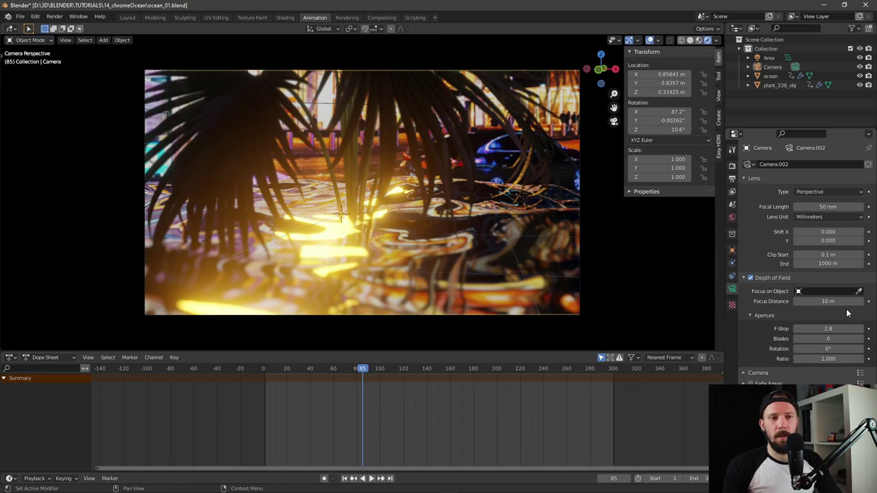
{"action": "left_click", "coordinate": [835, 329]}
{"action": "key", "text": "BackSpace"}
{"action": "type", "text": "0.5"}
{"action": "key", "text": "Return"}
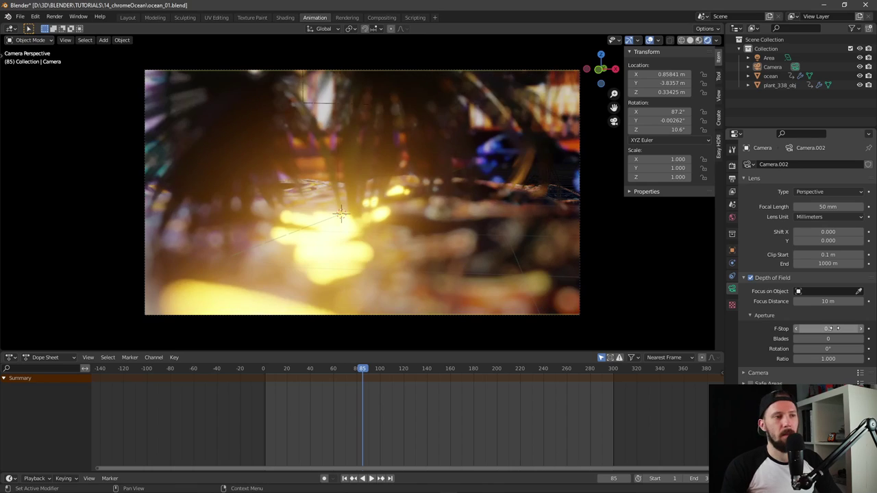
{"action": "left_click_drag", "start_coordinate": [841, 301], "coordinate": [783, 301]}
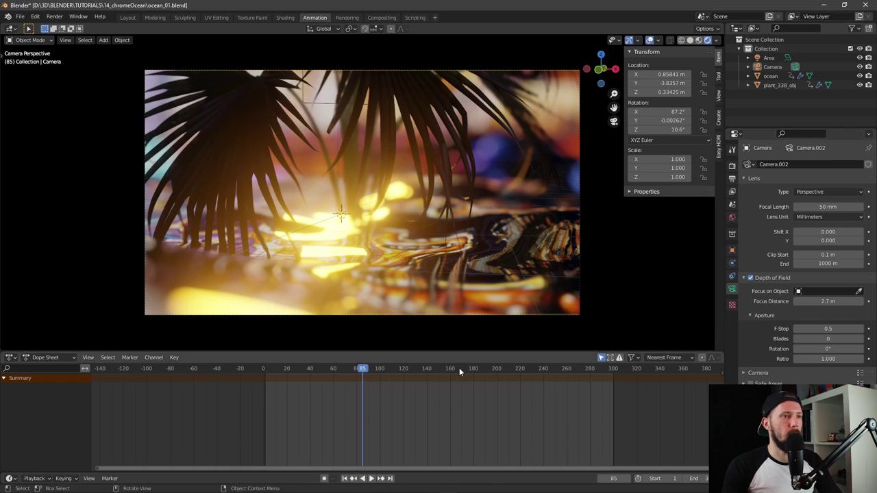
Step: Play and scrub the animation through the camera to check the depth of field at different frames
{"action": "key", "text": "space"}
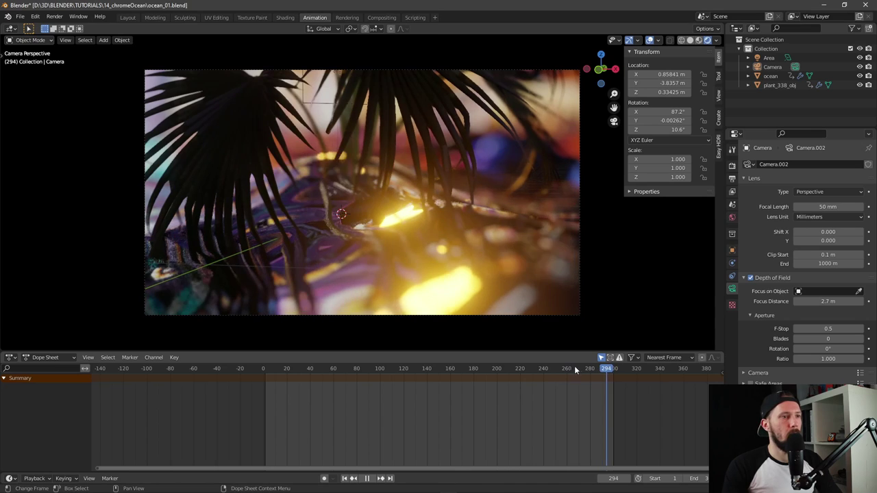
{"action": "left_click_drag", "start_coordinate": [574, 368], "coordinate": [429, 370]}
{"action": "key", "text": "space"}
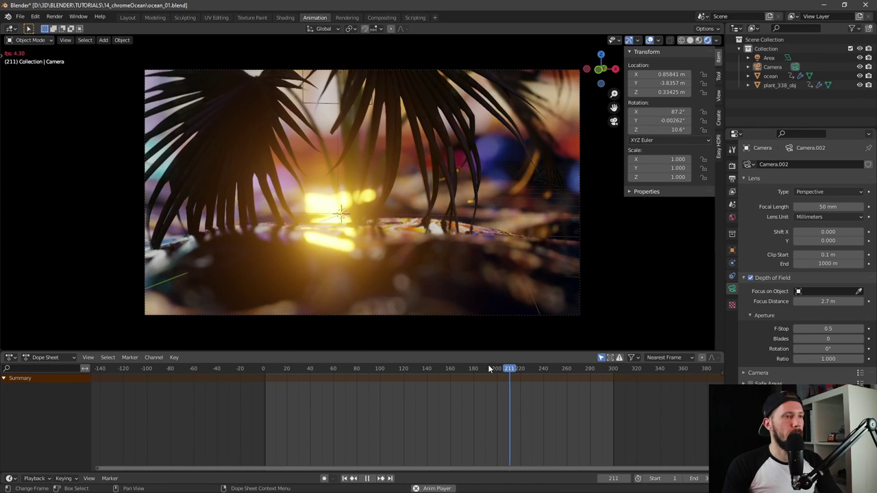
{"action": "key", "text": "space"}
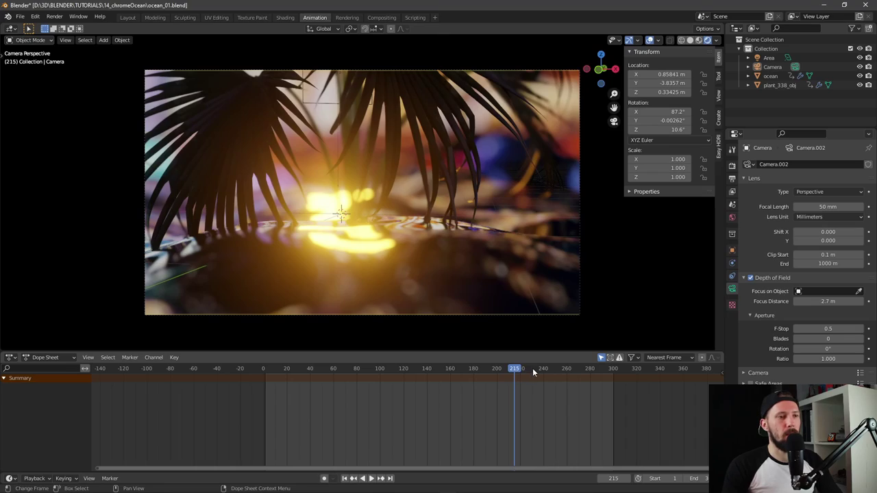
{"action": "left_click_drag", "start_coordinate": [533, 372], "coordinate": [463, 369]}
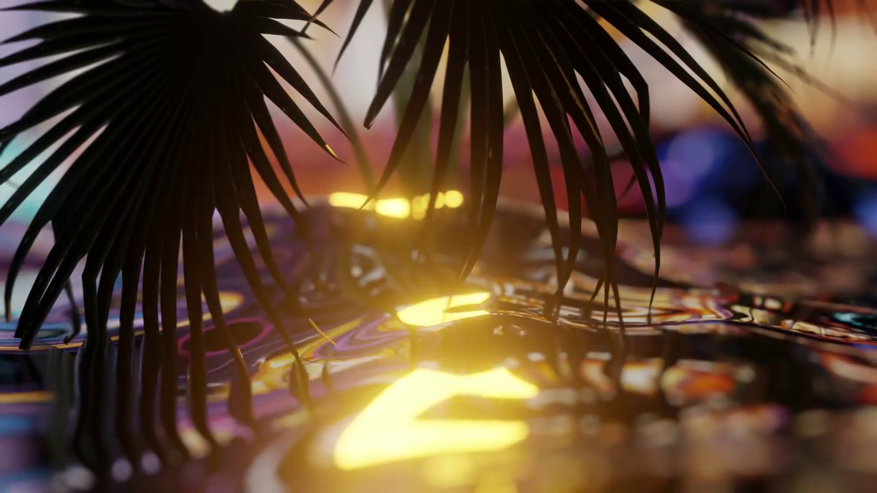